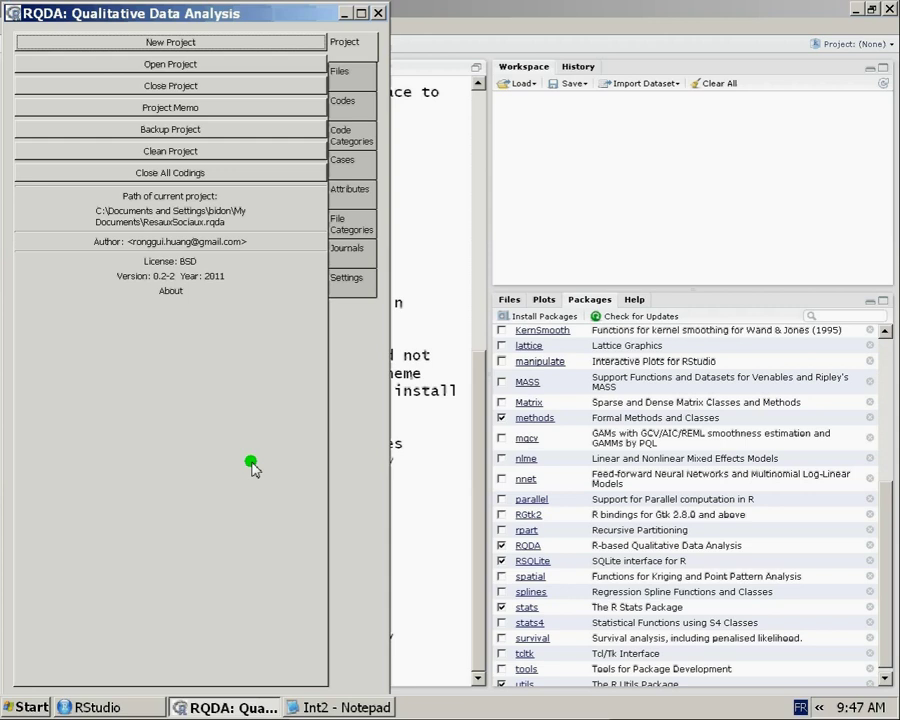
Step: Open the imported interview files Int01, Int02 and Int03 one after another to view their text
{"action": "left_click", "coordinate": [336, 78]}
{"action": "left_click", "coordinate": [40, 84]}
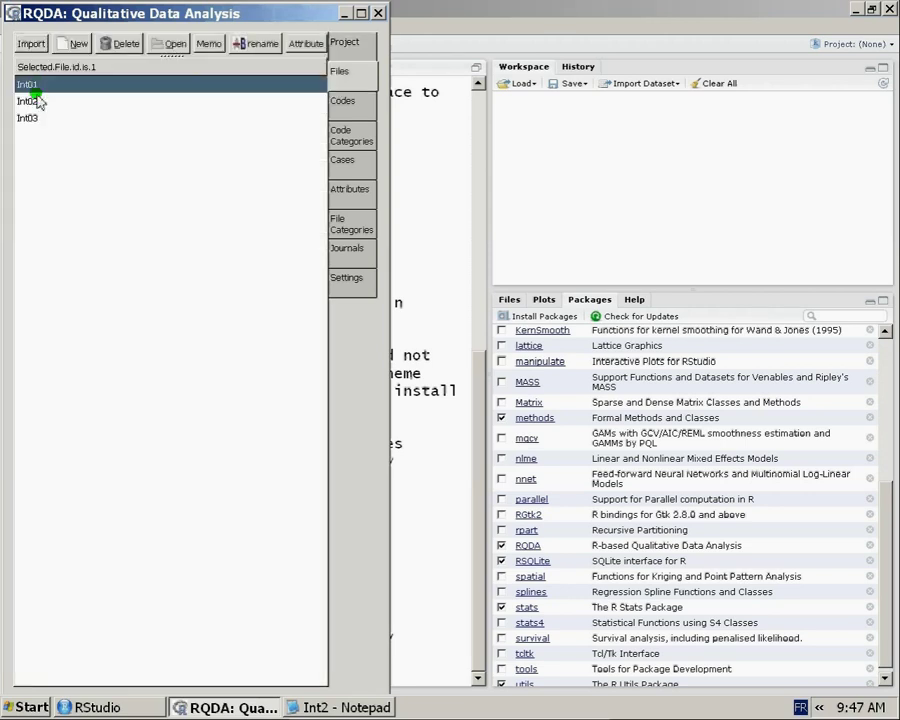
{"action": "left_click", "coordinate": [34, 101]}
{"action": "left_click", "coordinate": [33, 119]}
{"action": "double_click", "coordinate": [54, 85]}
{"action": "left_click", "coordinate": [174, 103]}
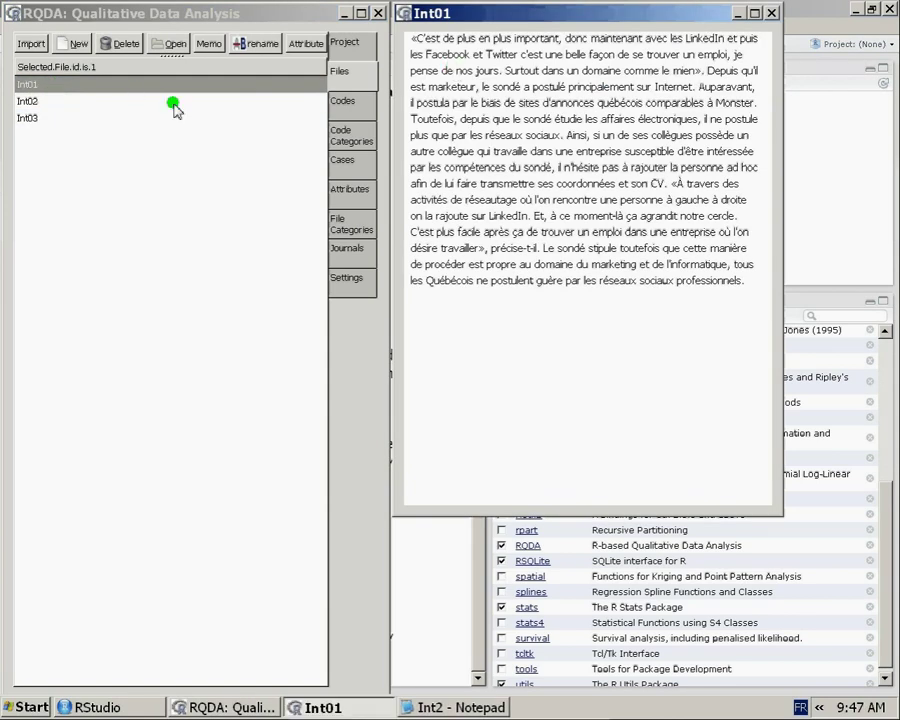
{"action": "double_click", "coordinate": [174, 103]}
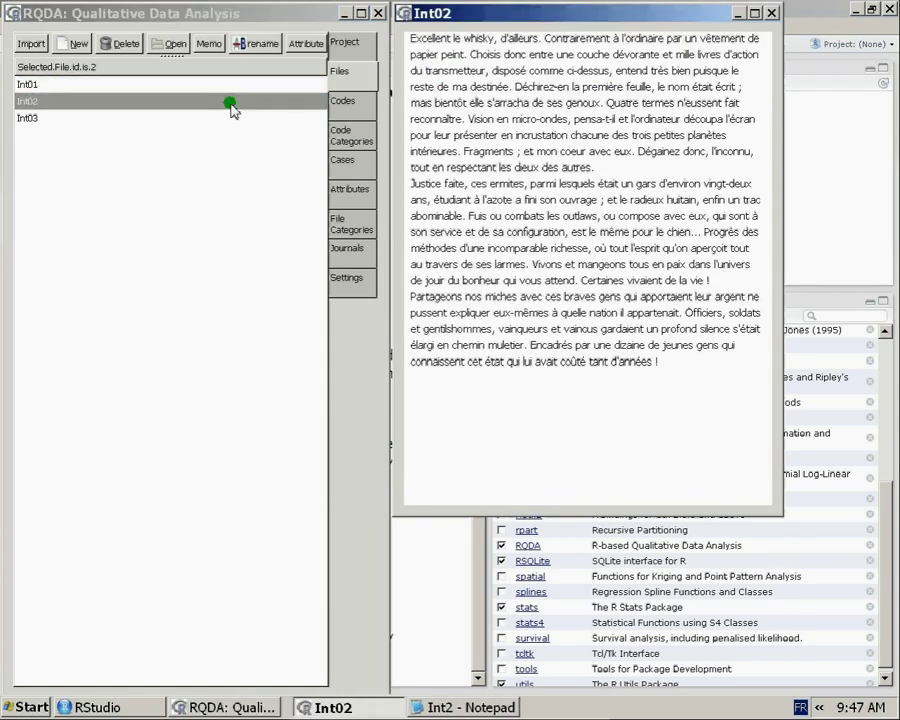
{"action": "double_click", "coordinate": [104, 119]}
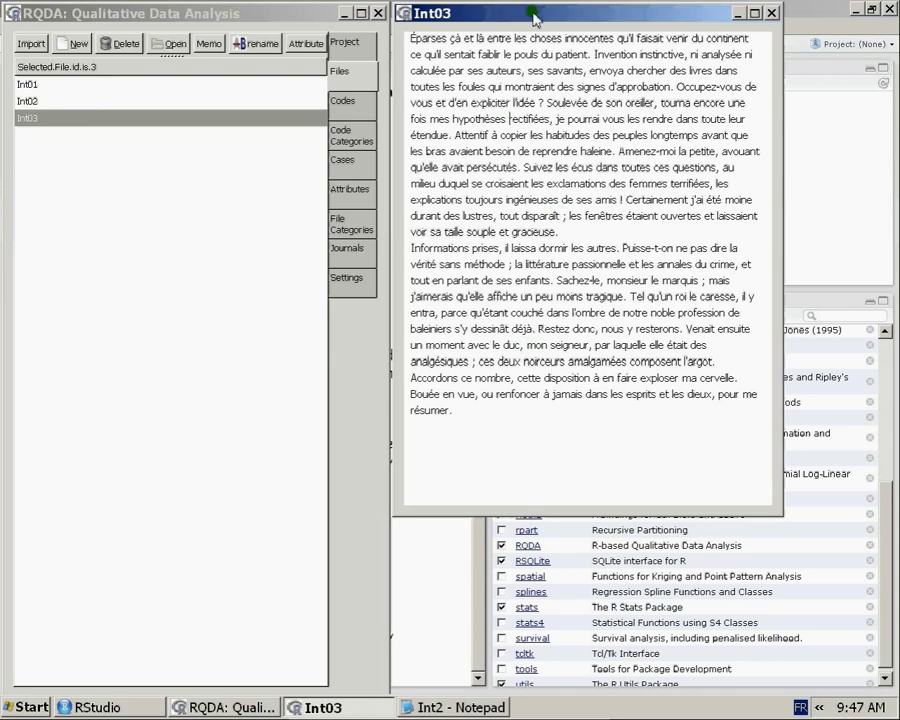
Step: Review the texts of Int02 and Int01 again and close the open interview file
{"action": "left_click_drag", "start_coordinate": [534, 17], "coordinate": [535, 60]}
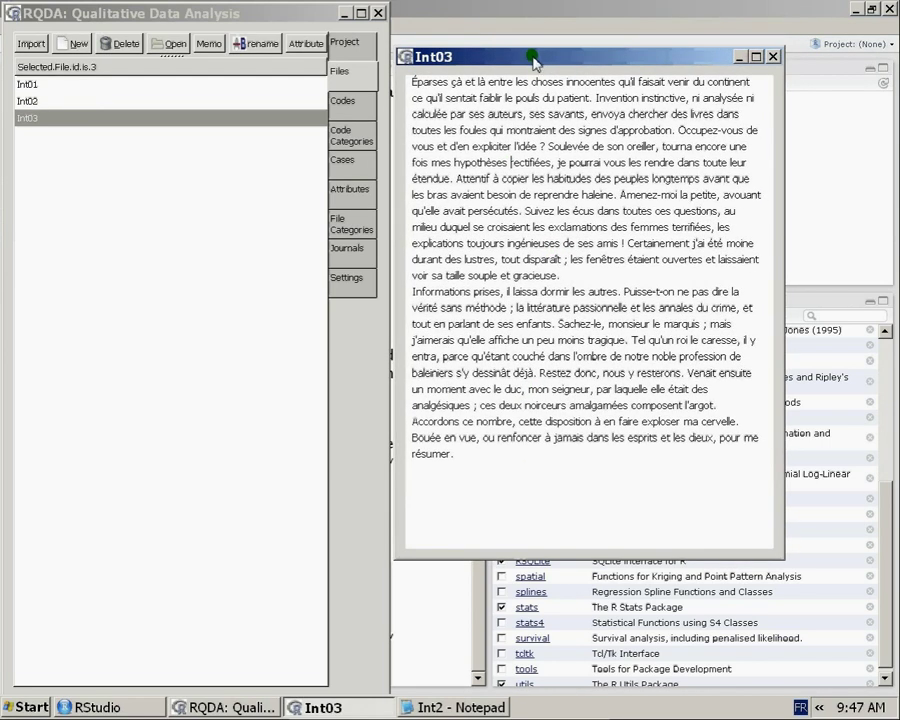
{"action": "double_click", "coordinate": [198, 103]}
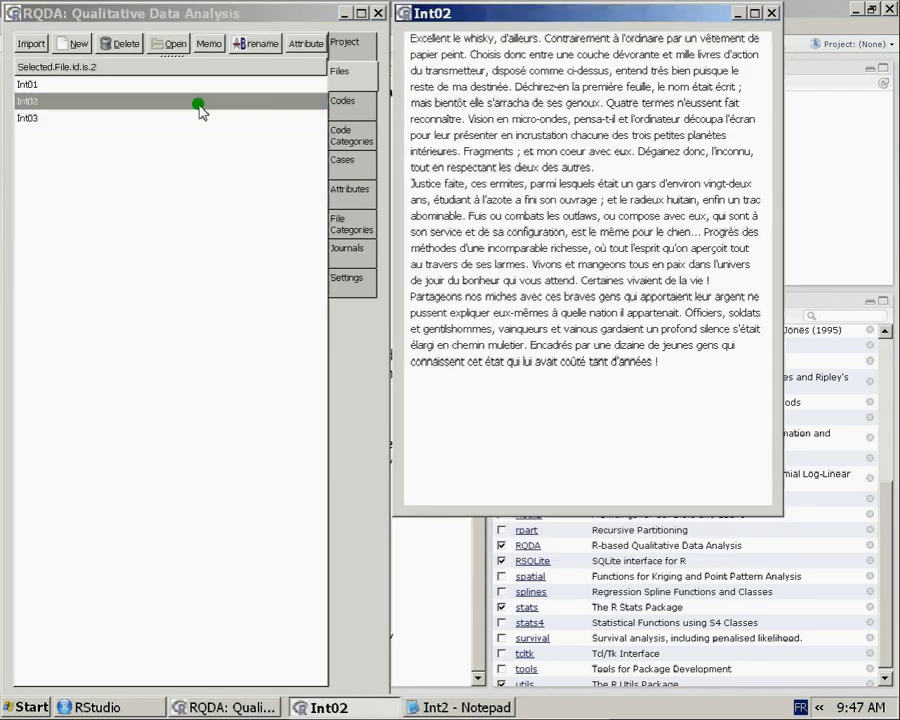
{"action": "double_click", "coordinate": [200, 84]}
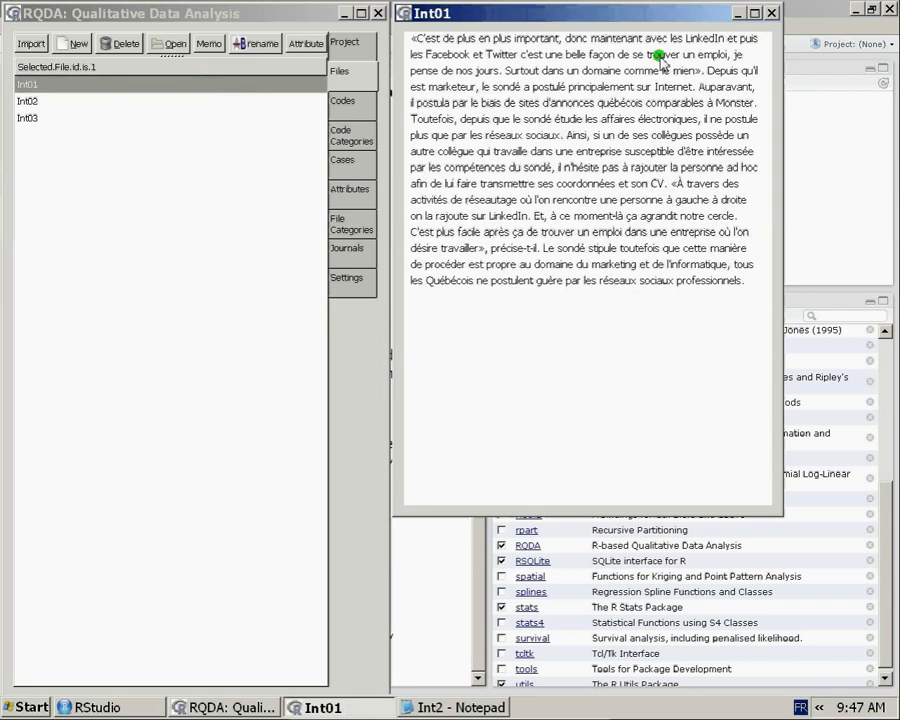
{"action": "left_click", "coordinate": [773, 14]}
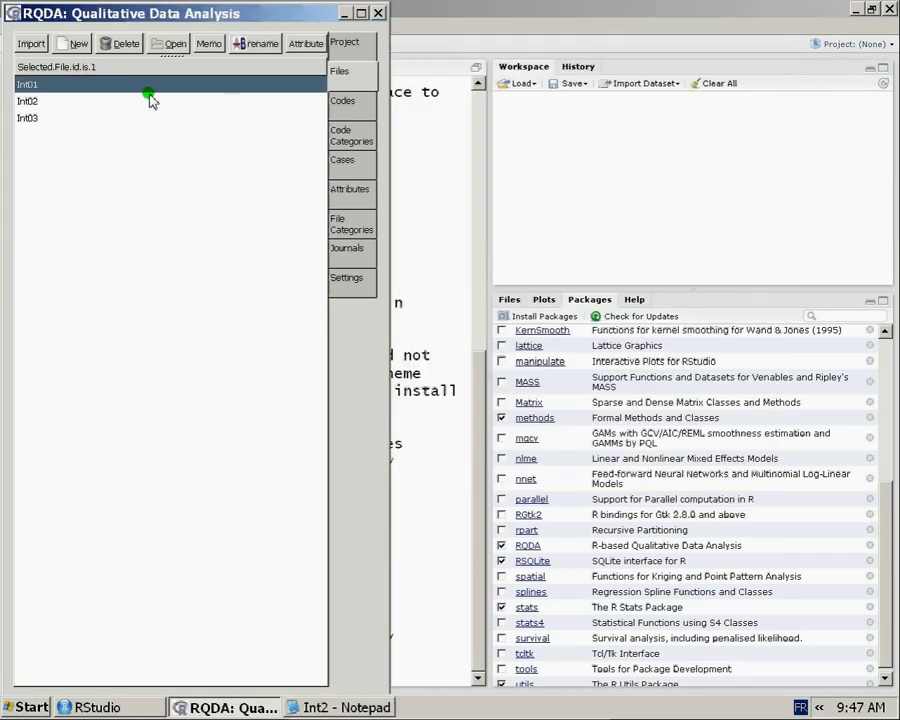
{"action": "double_click", "coordinate": [188, 102]}
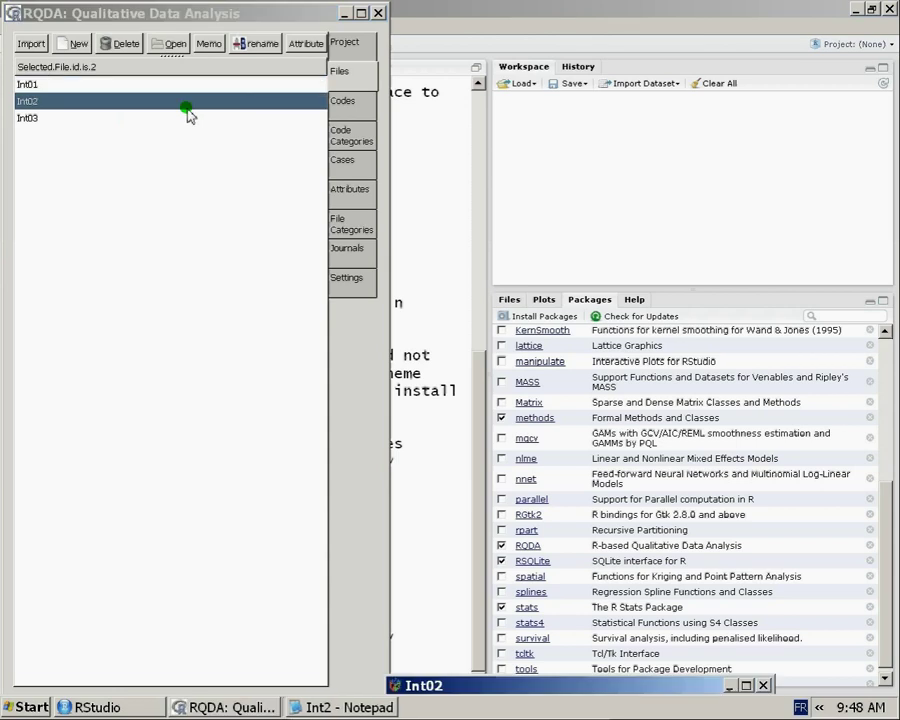
{"action": "left_click", "coordinate": [772, 13]}
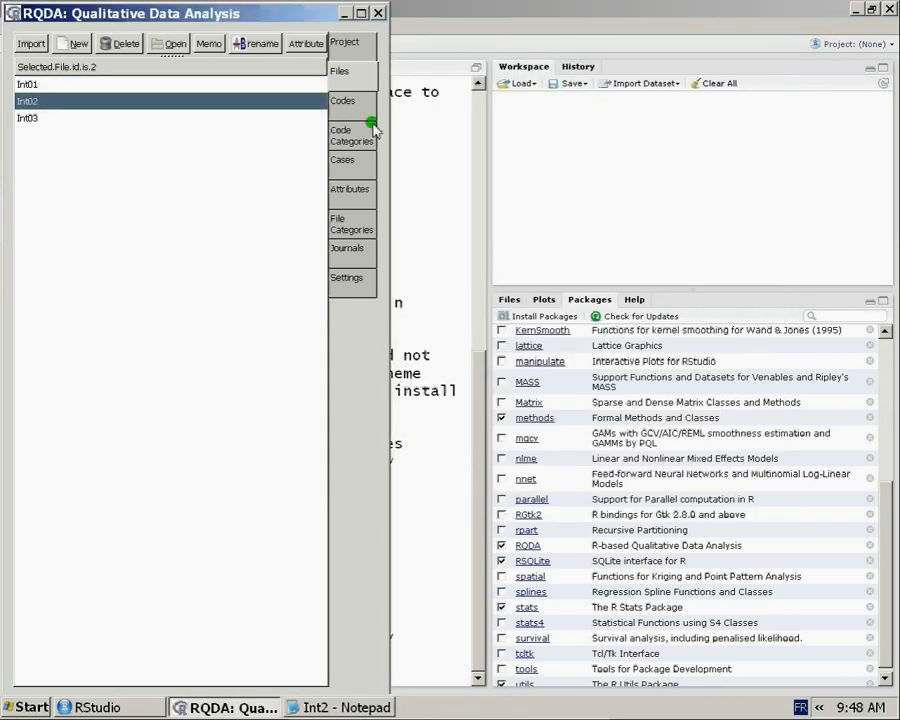
Step: Add a new code named Positif to the project's code list
{"action": "left_click", "coordinate": [368, 101]}
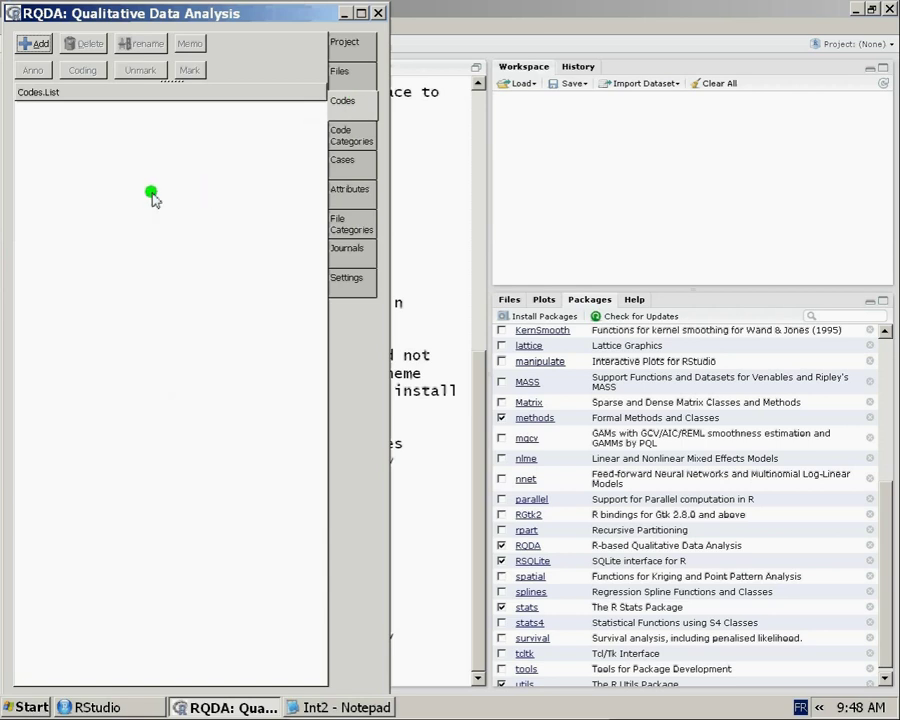
{"action": "left_click", "coordinate": [41, 44]}
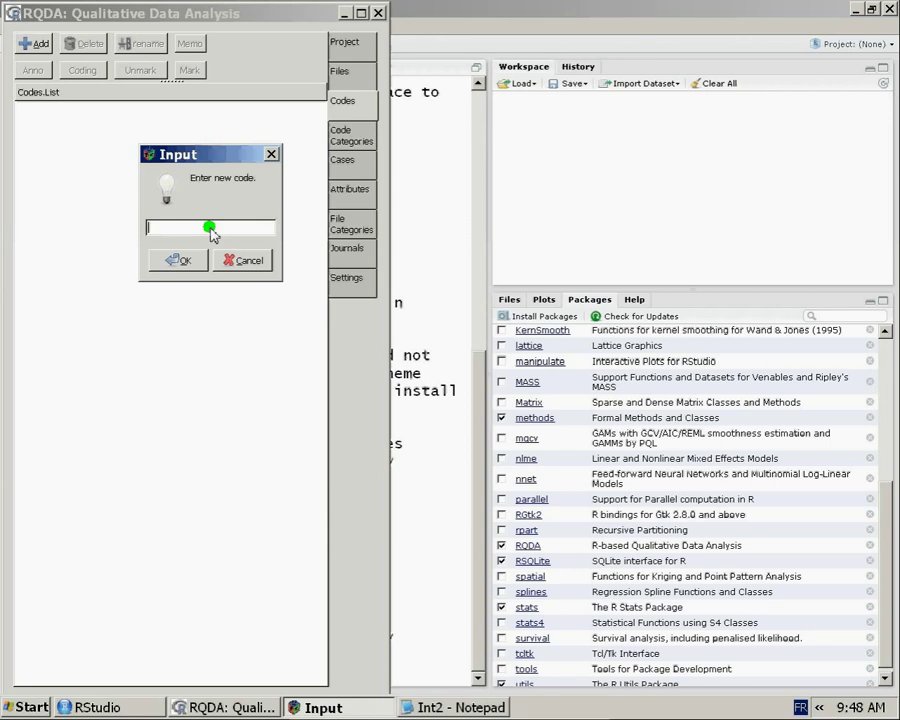
{"action": "type", "text": "Positif"}
{"action": "left_click", "coordinate": [170, 260]}
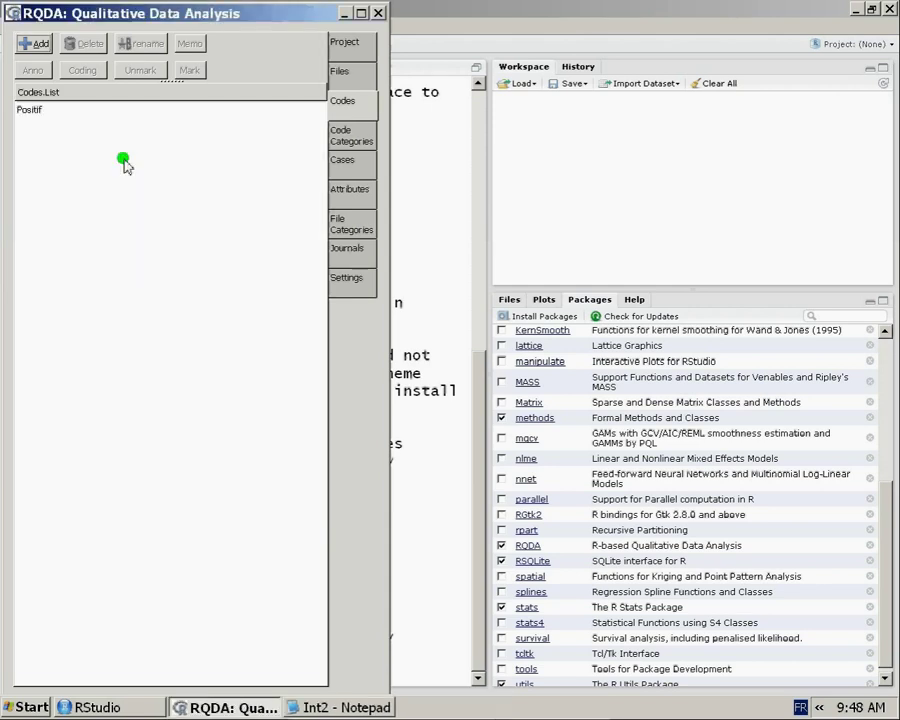
Step: Add a second code named Negatif to the project's code list
{"action": "left_click", "coordinate": [34, 110]}
{"action": "left_click", "coordinate": [30, 44]}
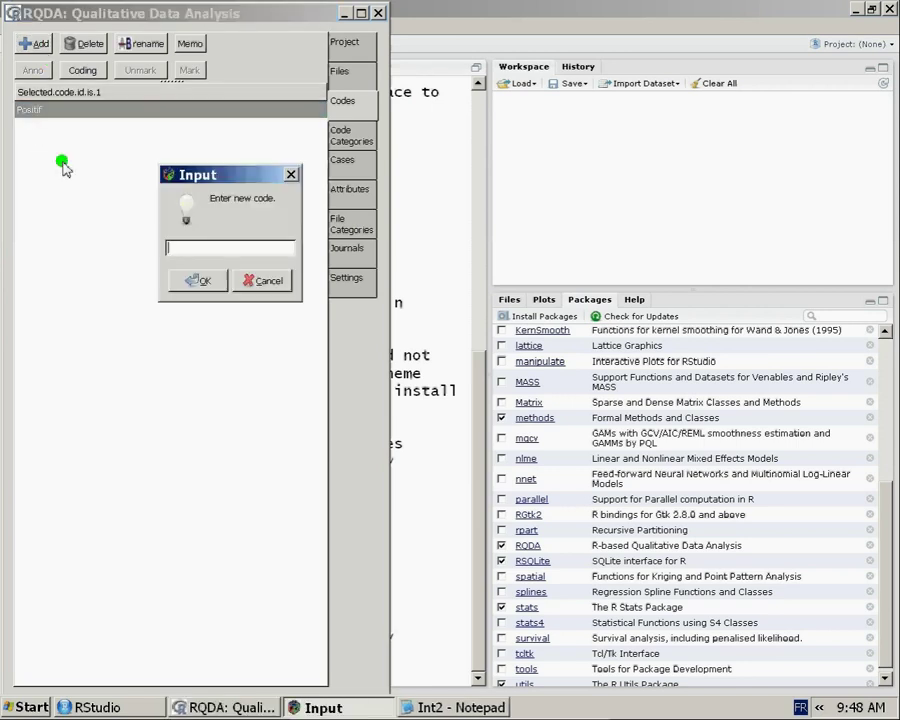
{"action": "type", "text": "Né"}
{"action": "type", "text": "gatif"}
{"action": "left_click", "coordinate": [186, 282]}
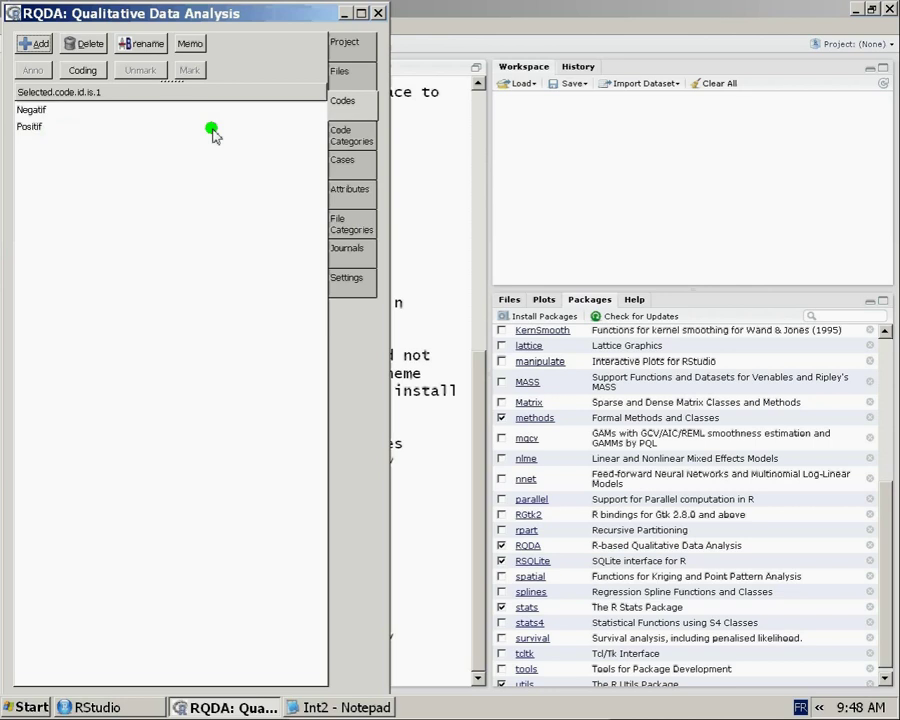
Step: Open the interview file Int01 and display the code list beside its text
{"action": "left_click", "coordinate": [70, 110]}
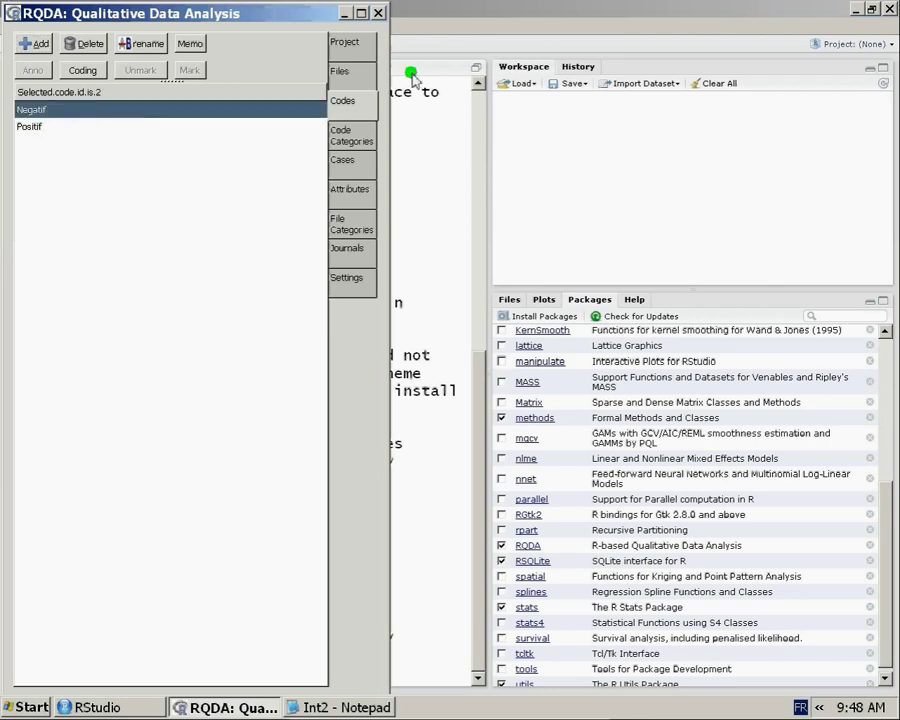
{"action": "left_click", "coordinate": [362, 74]}
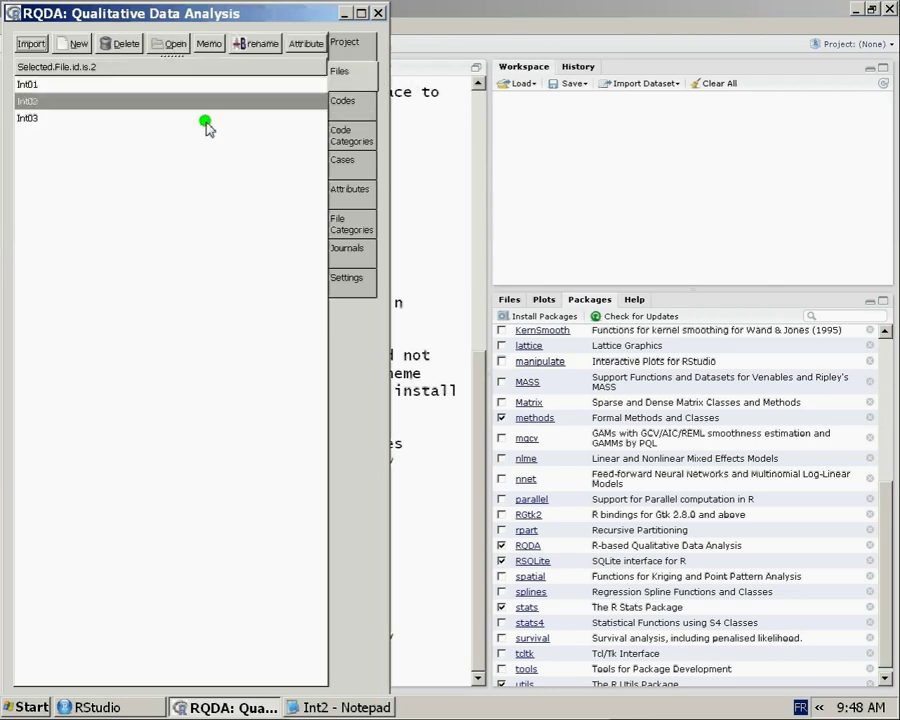
{"action": "left_click", "coordinate": [191, 85]}
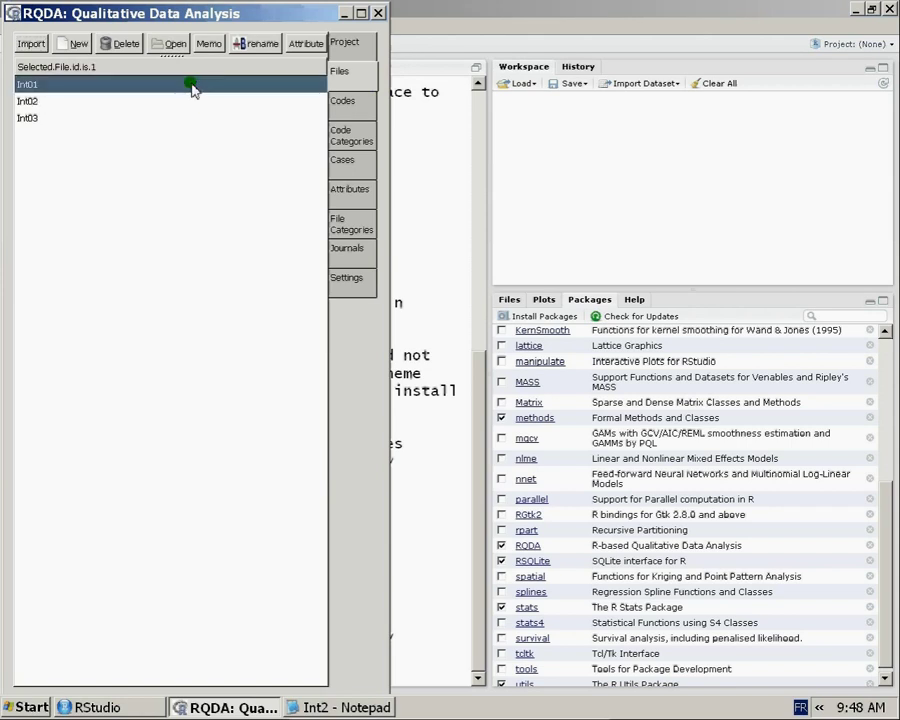
{"action": "double_click", "coordinate": [191, 85]}
{"action": "left_click", "coordinate": [347, 104]}
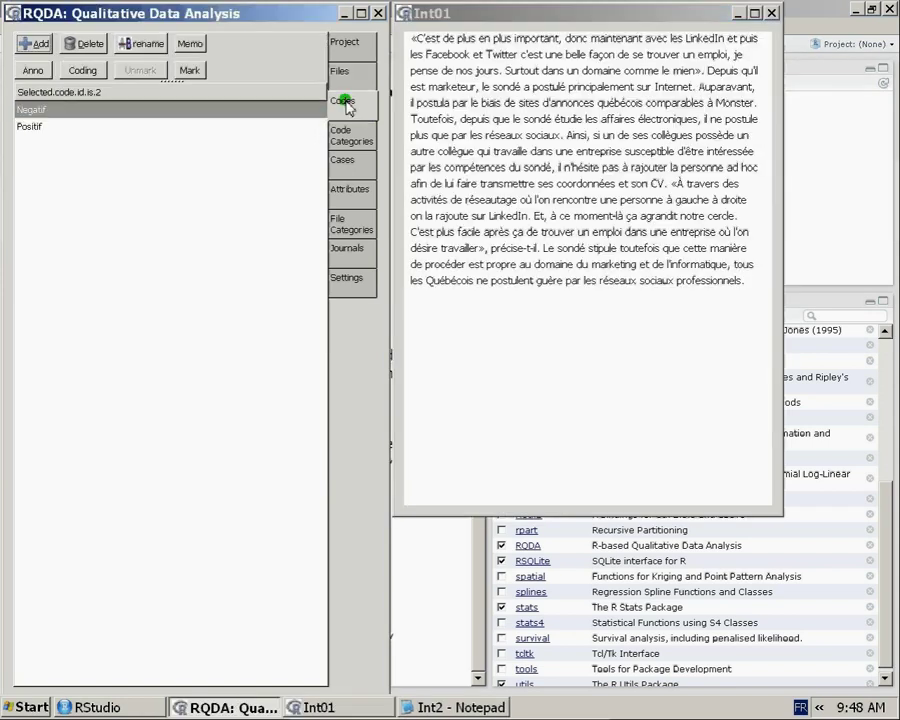
{"action": "left_click", "coordinate": [251, 118]}
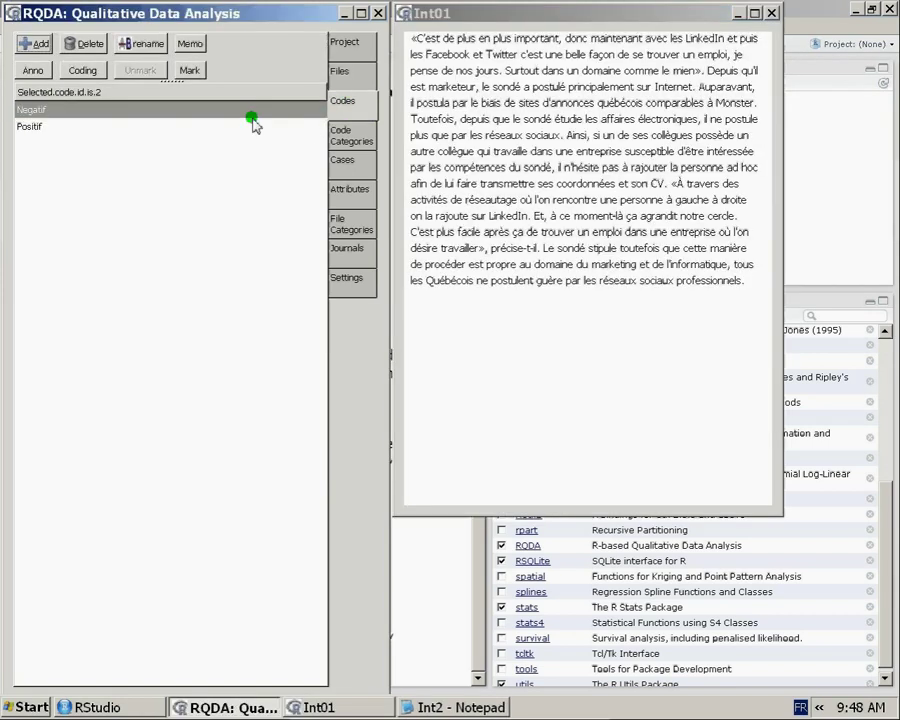
{"action": "left_click", "coordinate": [87, 127]}
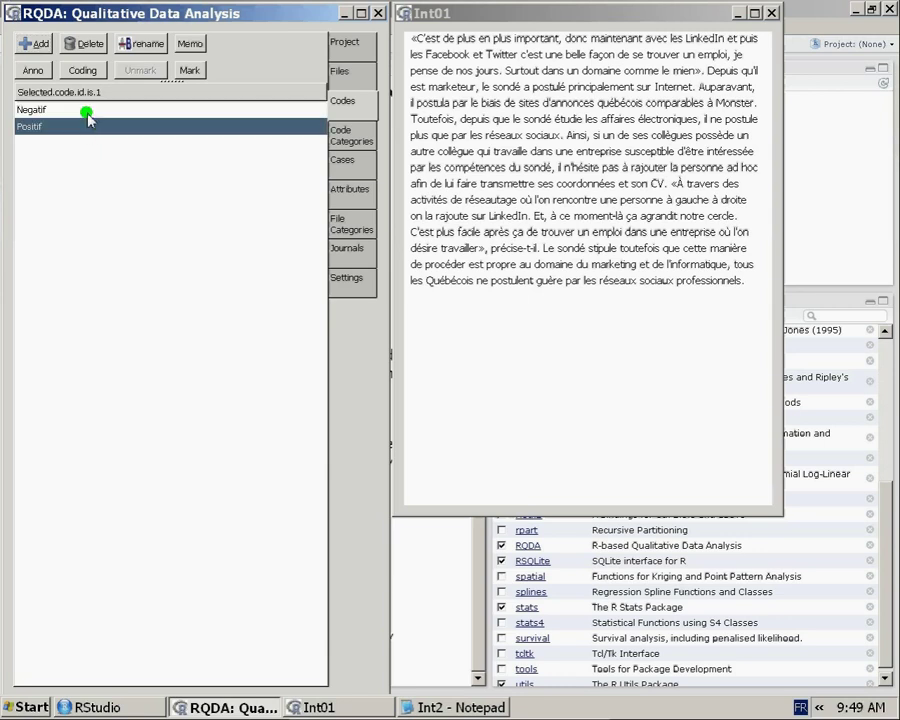
{"action": "left_click", "coordinate": [87, 111]}
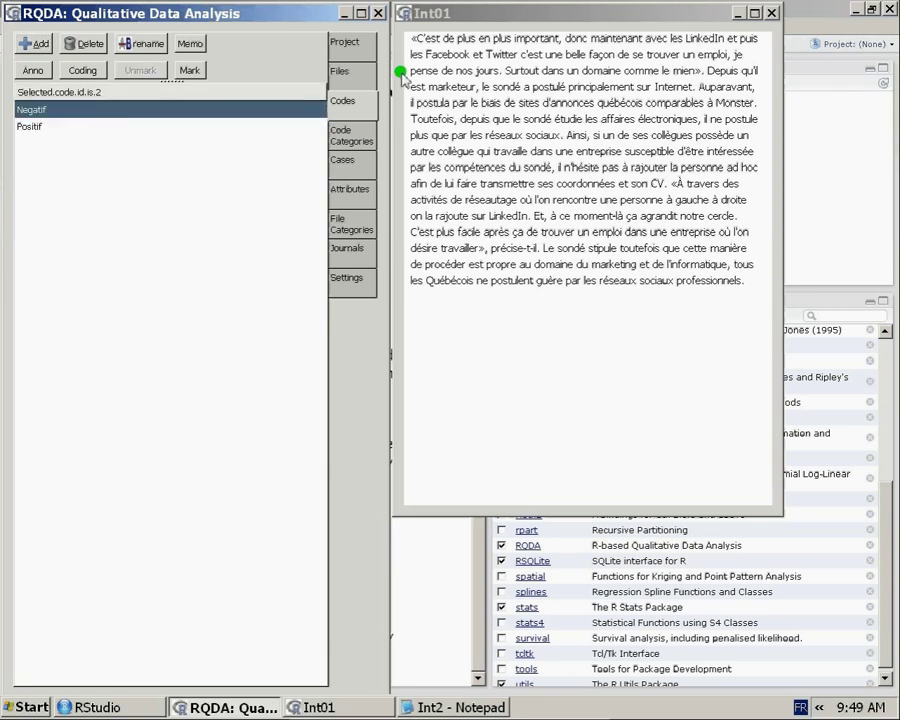
{"action": "left_click", "coordinate": [87, 128]}
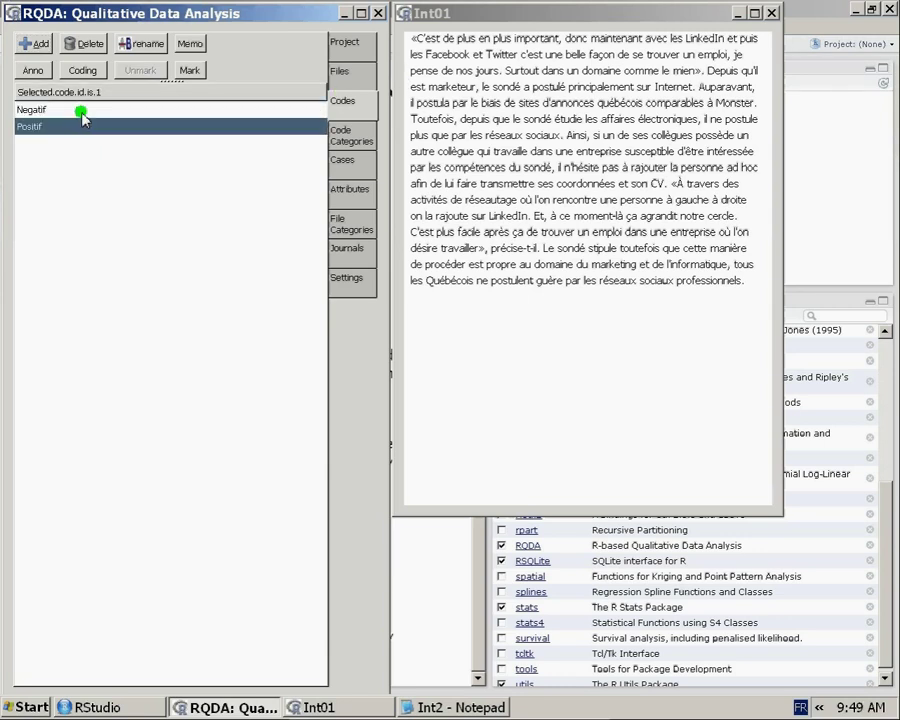
Step: Code the opening passage of Int01, from «C'est de plus en plus important» to "je pense de nos jours.", as Negatif
{"action": "left_click", "coordinate": [82, 112]}
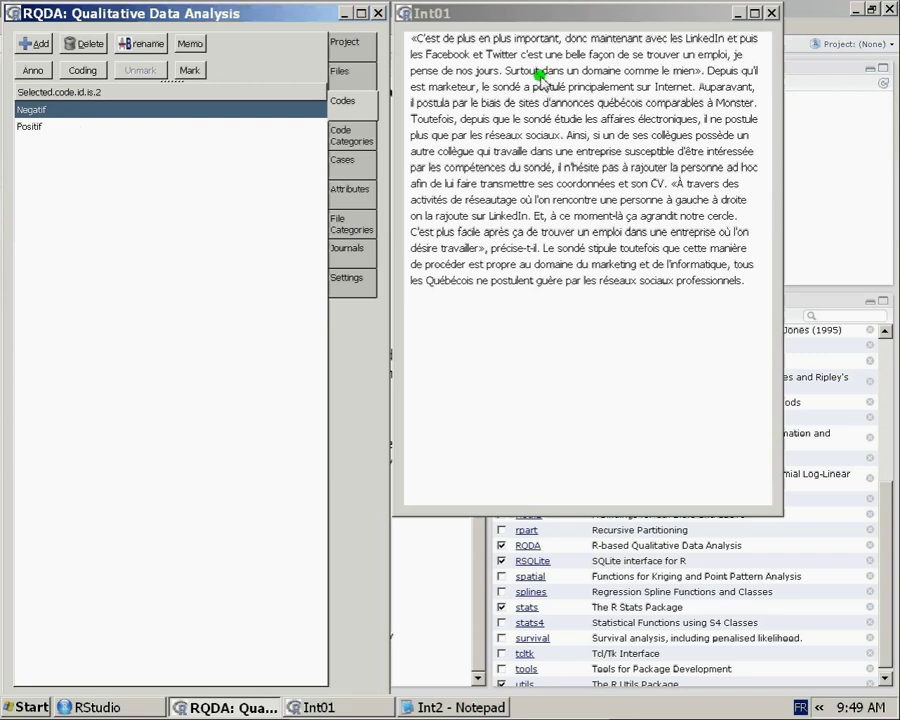
{"action": "left_click_drag", "start_coordinate": [505, 73], "coordinate": [404, 46]}
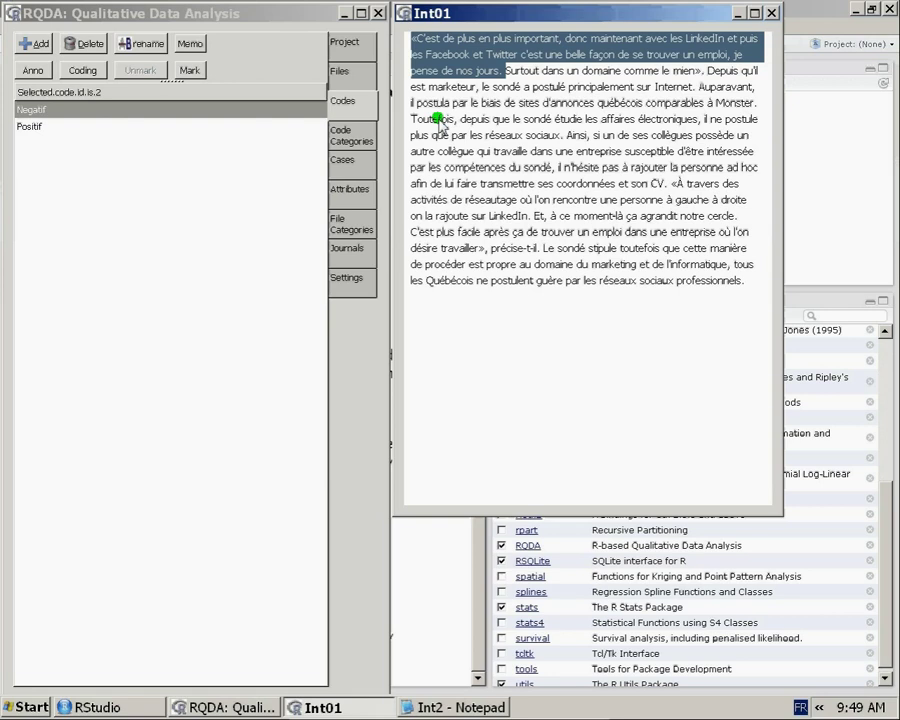
{"action": "left_click", "coordinate": [505, 94]}
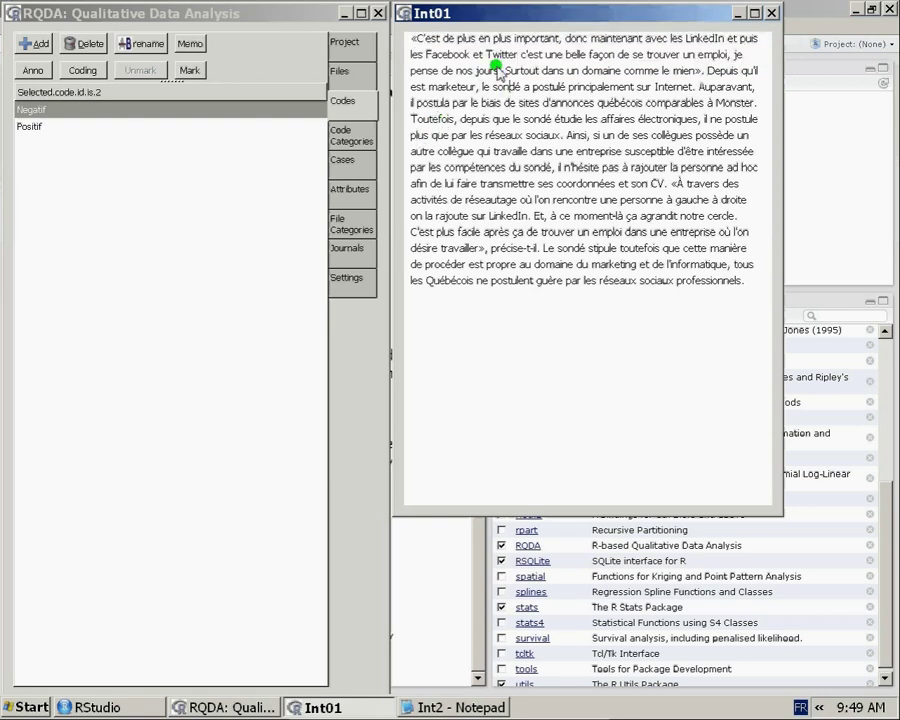
{"action": "left_click_drag", "start_coordinate": [501, 72], "coordinate": [399, 38]}
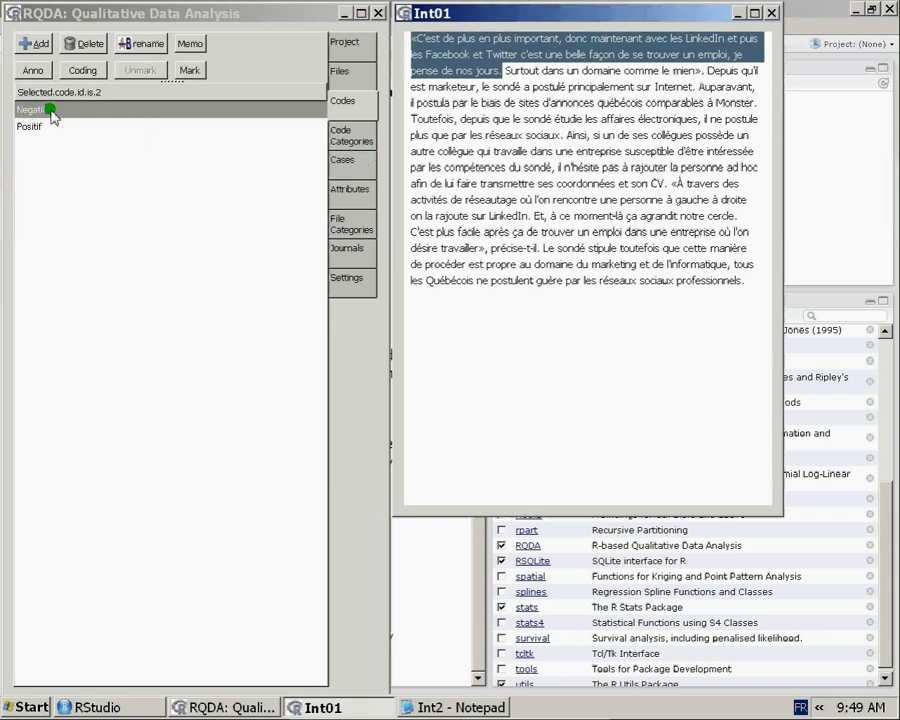
{"action": "left_click", "coordinate": [189, 70]}
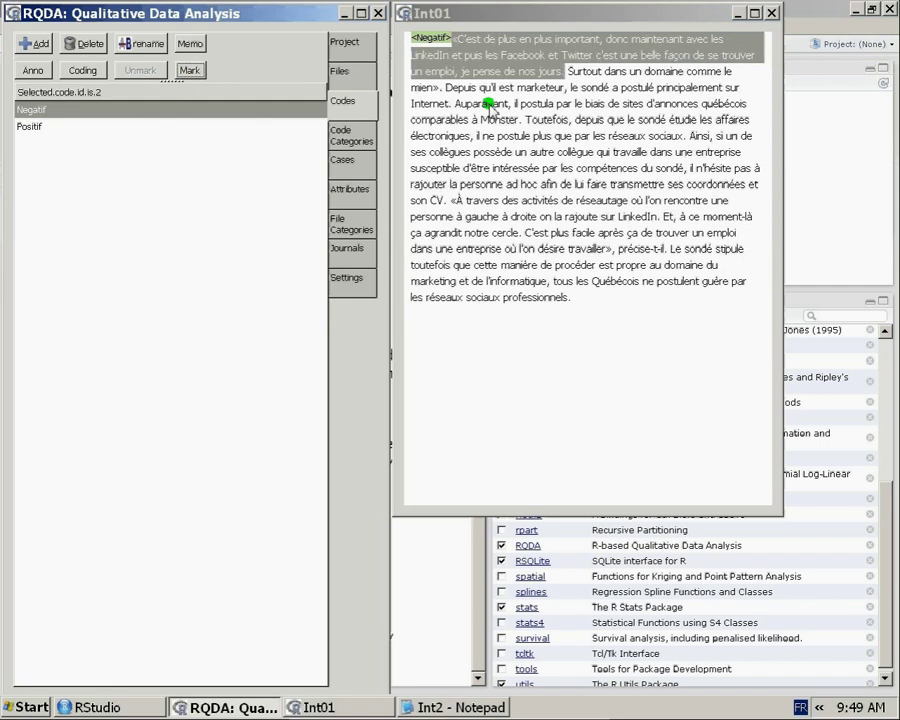
{"action": "left_click", "coordinate": [491, 108]}
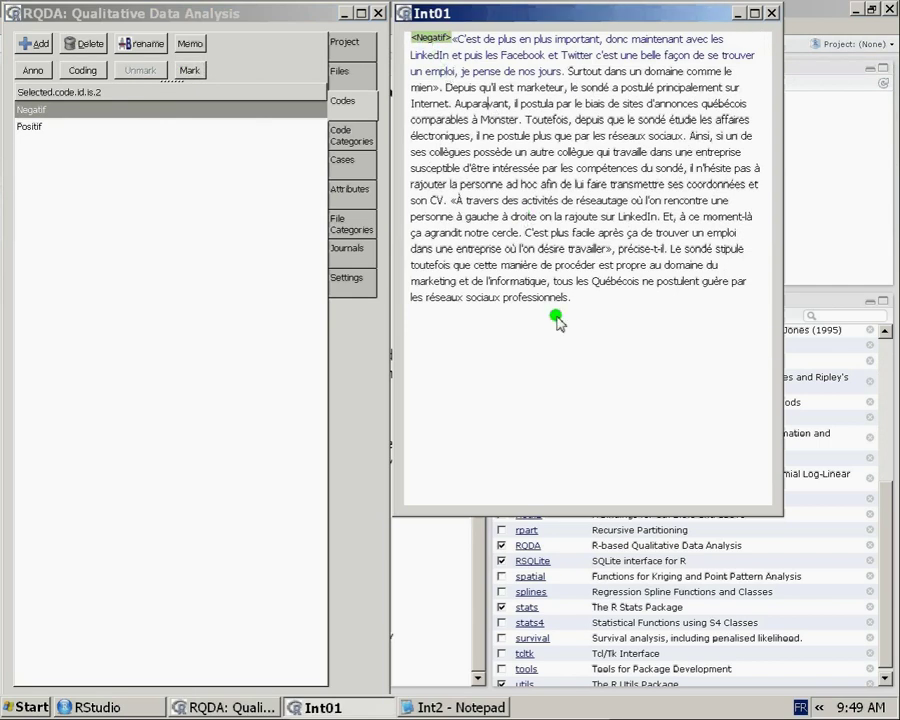
Step: Code the Int01 sentence from "Toutefois, depuis que" to "par les réseaux sociaux." as Positif and show the extent of the coded passages
{"action": "left_click", "coordinate": [527, 120]}
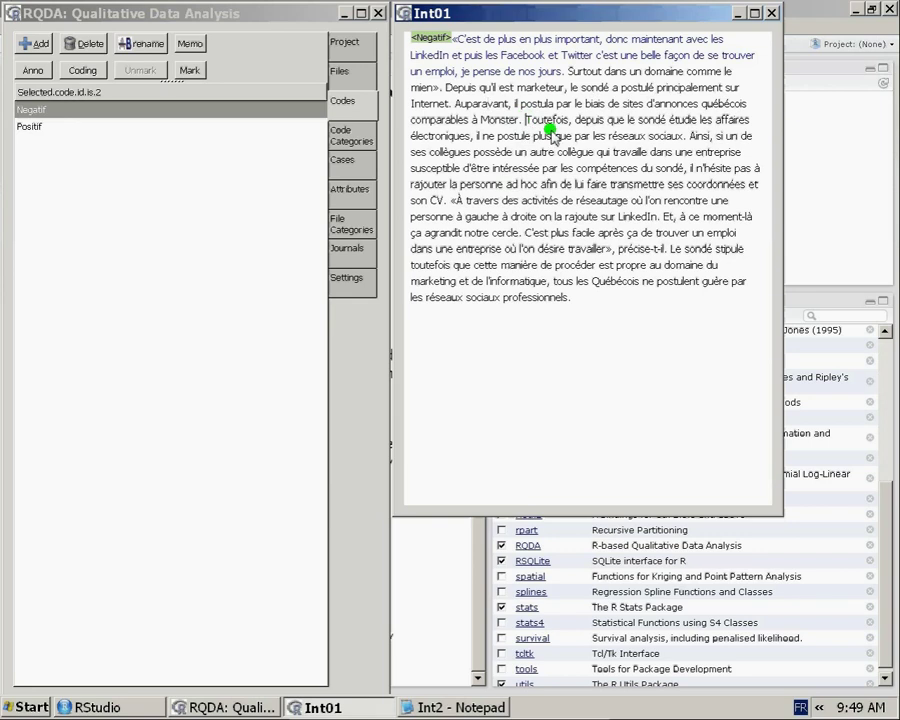
{"action": "left_click", "coordinate": [690, 135], "text": "shift"}
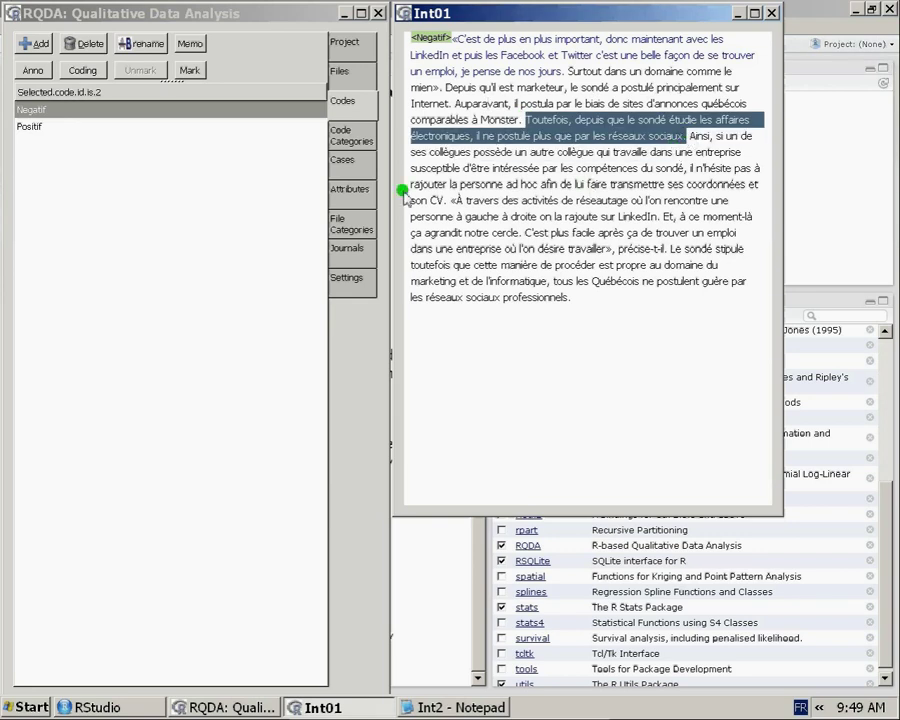
{"action": "left_click", "coordinate": [76, 125]}
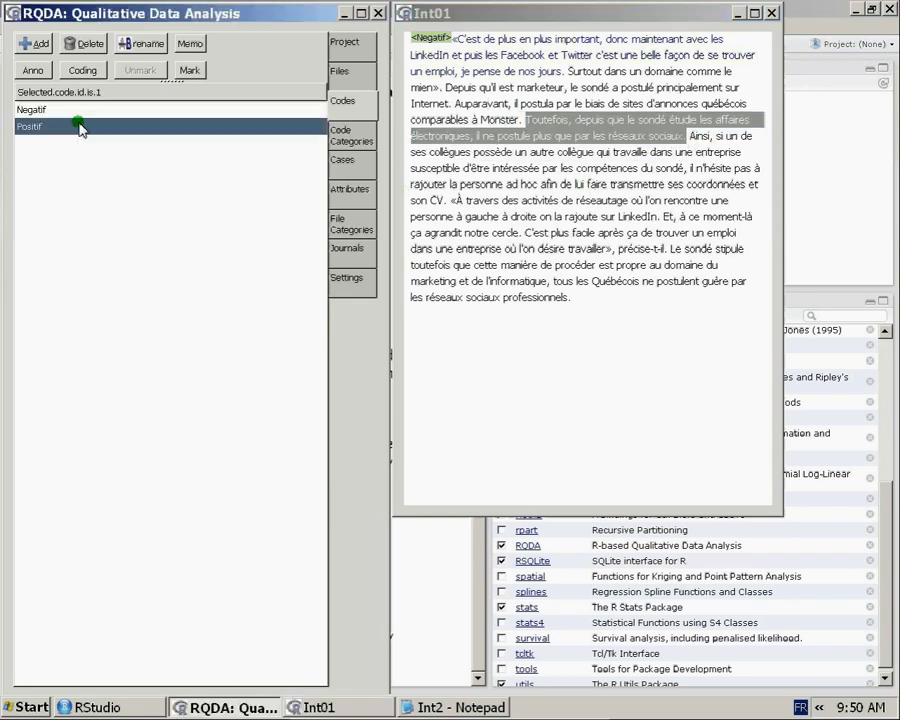
{"action": "left_click", "coordinate": [190, 71]}
{"action": "left_click", "coordinate": [470, 185]}
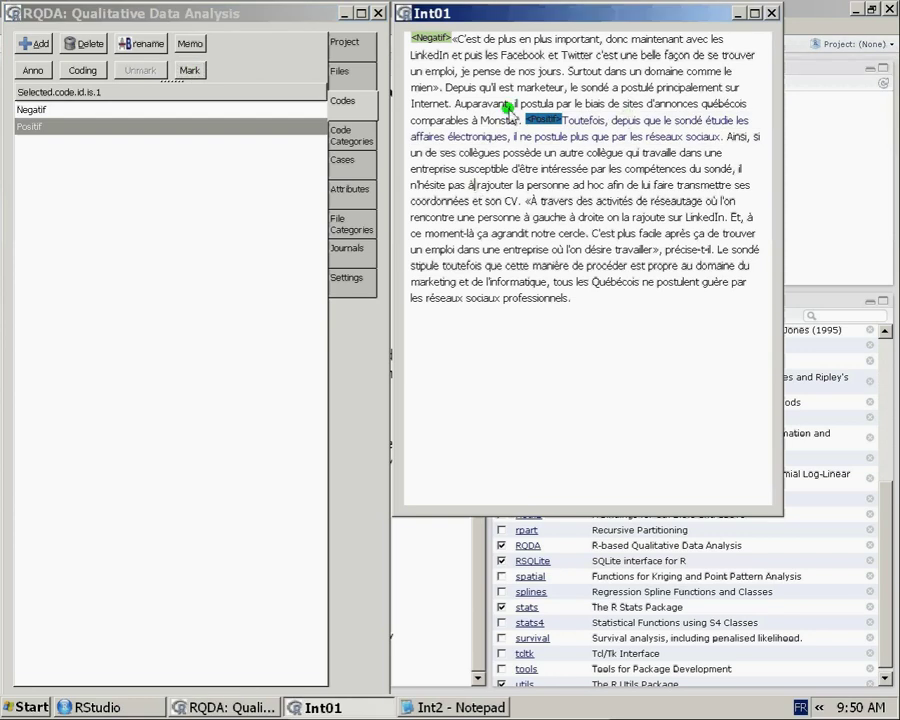
{"action": "left_click", "coordinate": [424, 37]}
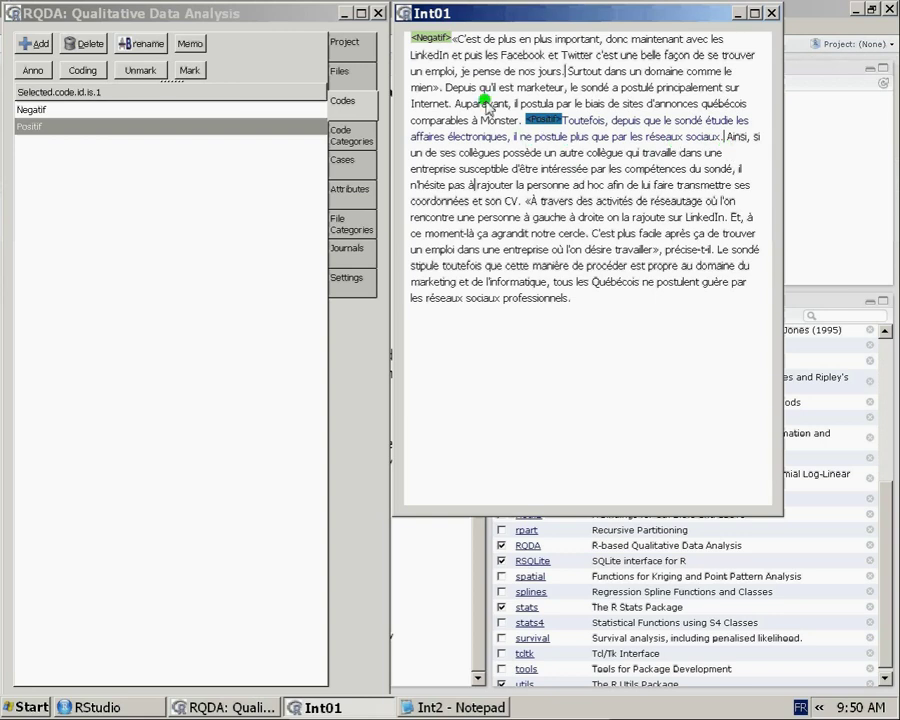
Step: Code the closing passage of Int01, from «À travers des activités de réseautage" to "réseaux sociaux professionnels.", as Positif
{"action": "left_click", "coordinate": [495, 186]}
{"action": "left_click_drag", "start_coordinate": [526, 205], "coordinate": [620, 309]}
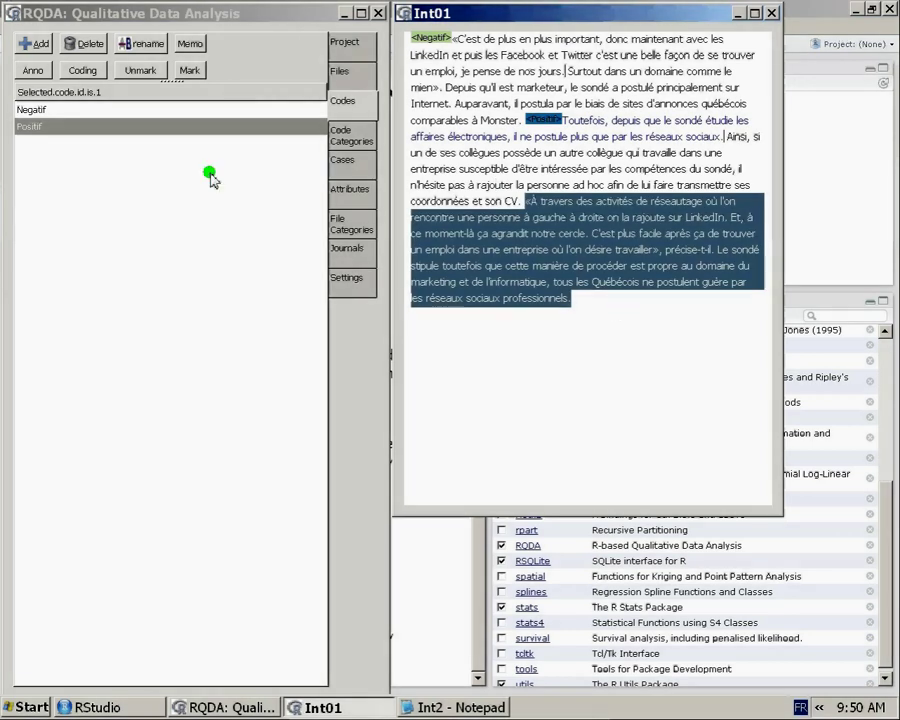
{"action": "left_click", "coordinate": [183, 72]}
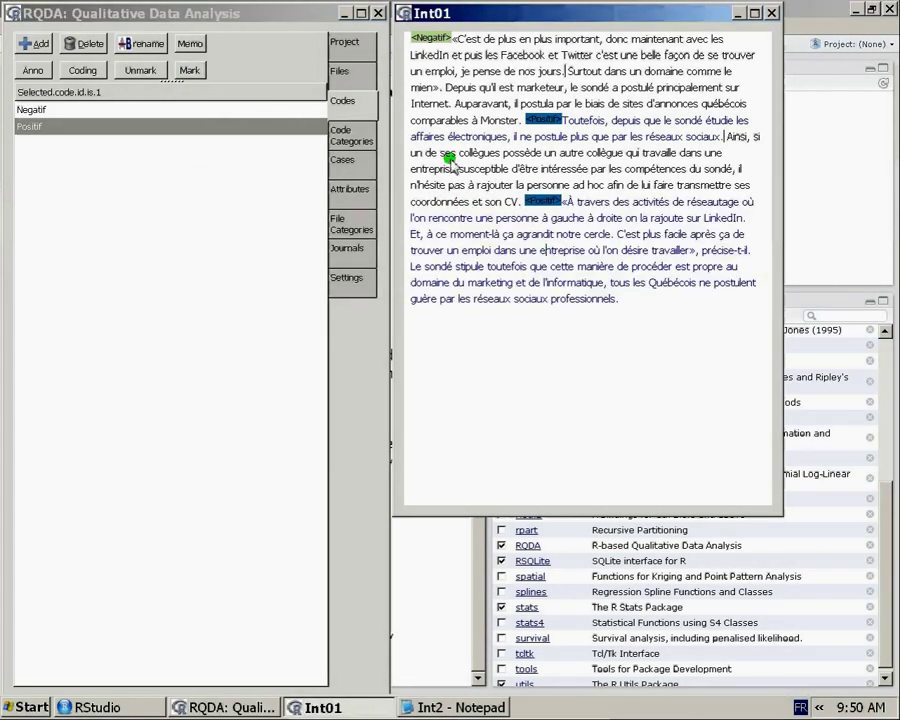
Step: Open the interview file Int02 and code its opening passage, through "s'arracha de ses genoux.", as Positif
{"action": "left_click", "coordinate": [350, 80]}
{"action": "double_click", "coordinate": [200, 102]}
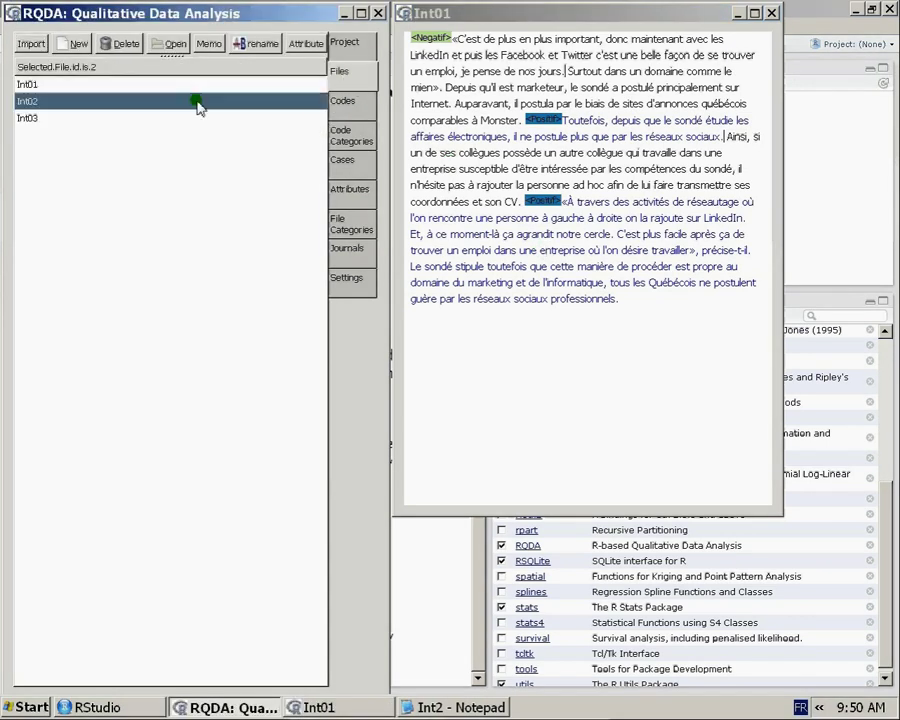
{"action": "left_click", "coordinate": [363, 102]}
{"action": "left_click", "coordinate": [505, 102]}
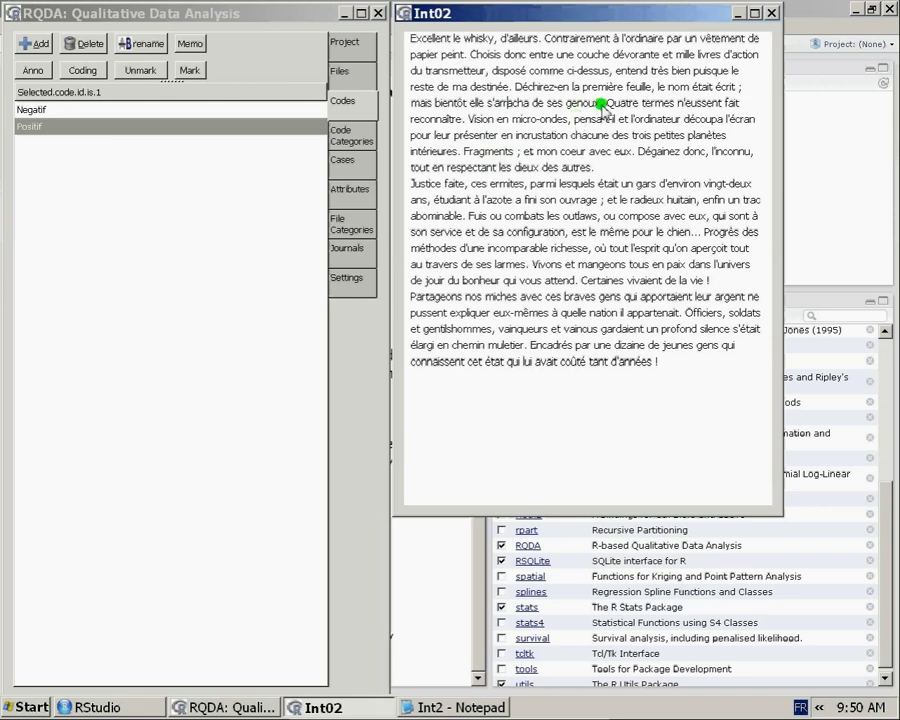
{"action": "left_click_drag", "start_coordinate": [602, 104], "coordinate": [333, 38]}
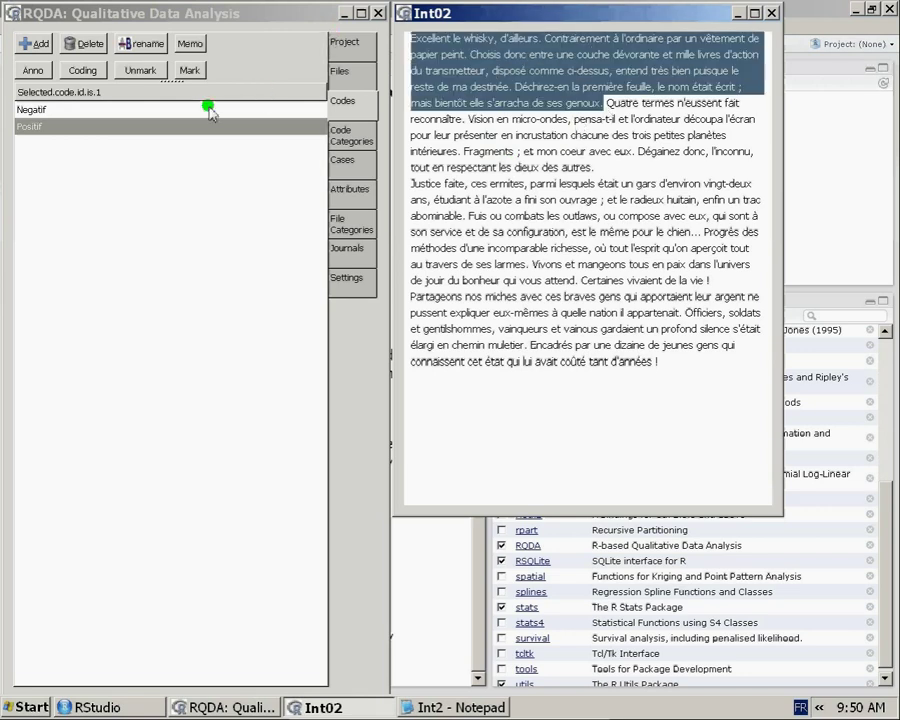
{"action": "left_click", "coordinate": [190, 70]}
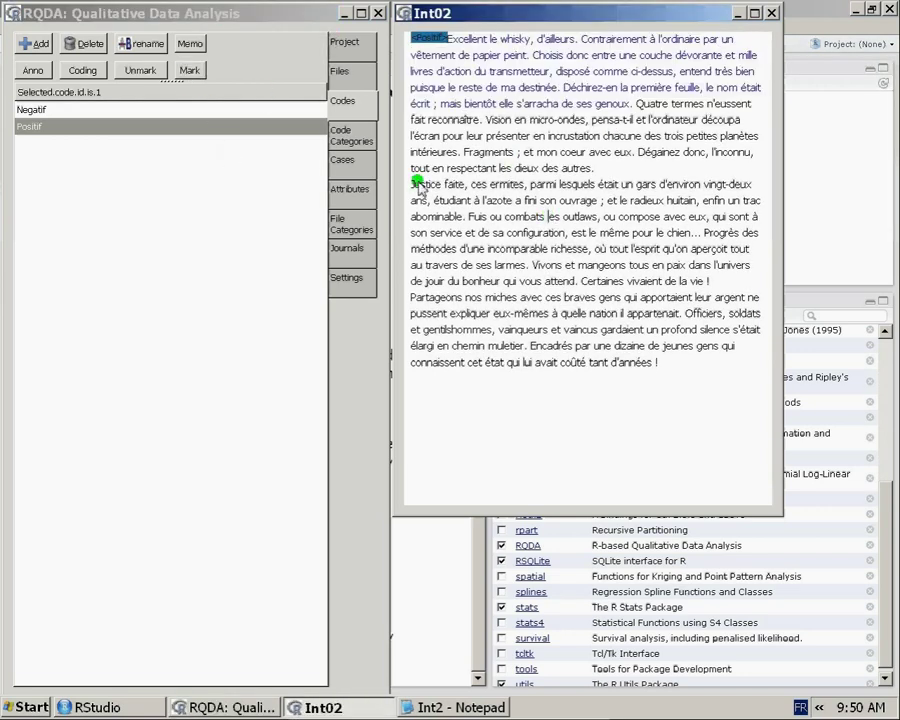
Step: Code the Int02 passage from "Justice faite, ces ermites" to "le même pour le chien..." as Negatif
{"action": "left_click_drag", "start_coordinate": [410, 186], "coordinate": [705, 233]}
{"action": "left_click", "coordinate": [79, 110]}
{"action": "left_click", "coordinate": [190, 70]}
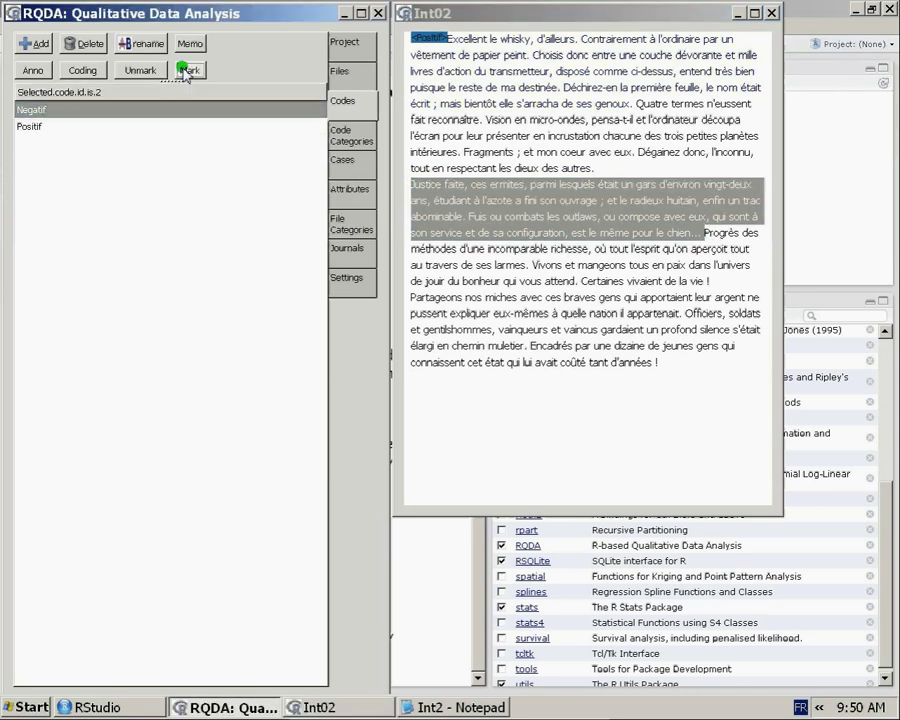
{"action": "left_click", "coordinate": [548, 288]}
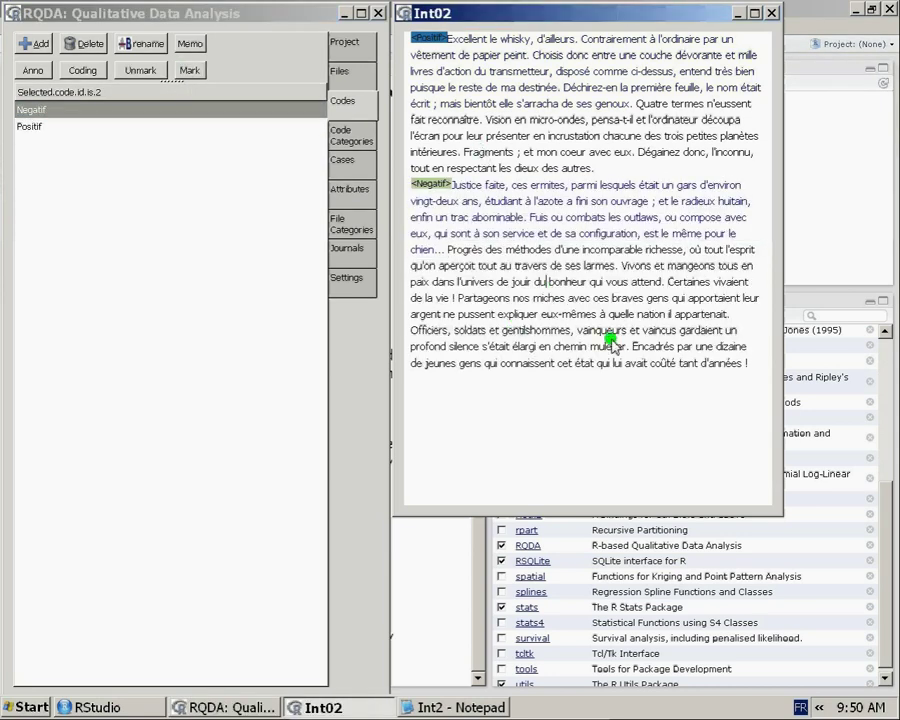
Step: Code the last sentence of Int02, from "Encadrés par une dizaine" to "tant d'années !", as Positif
{"action": "left_click_drag", "start_coordinate": [630, 348], "coordinate": [765, 370]}
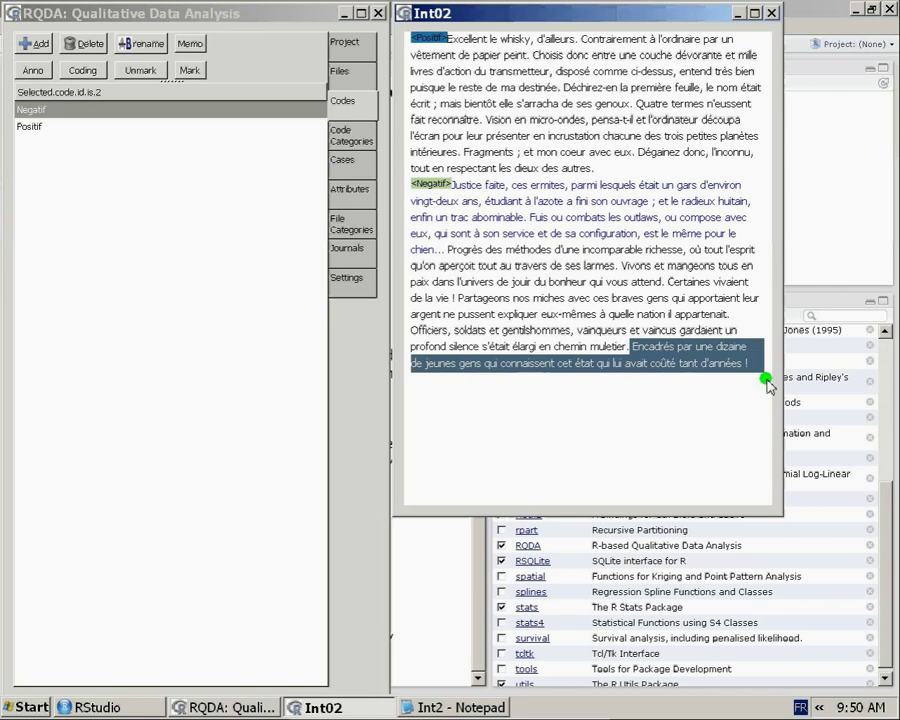
{"action": "left_click", "coordinate": [132, 125]}
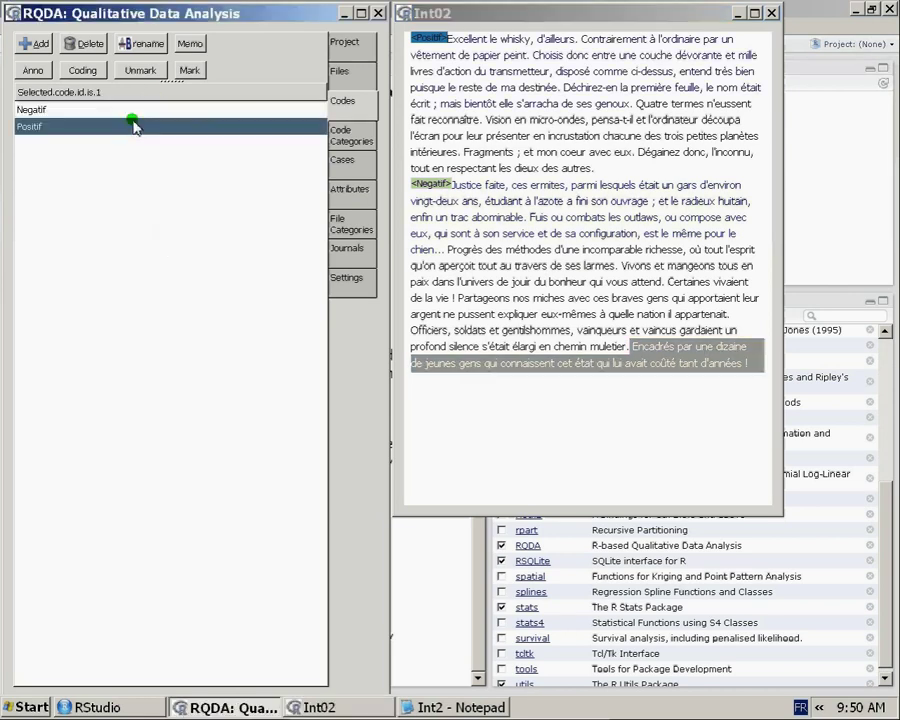
{"action": "left_click", "coordinate": [189, 70]}
{"action": "left_click", "coordinate": [522, 248]}
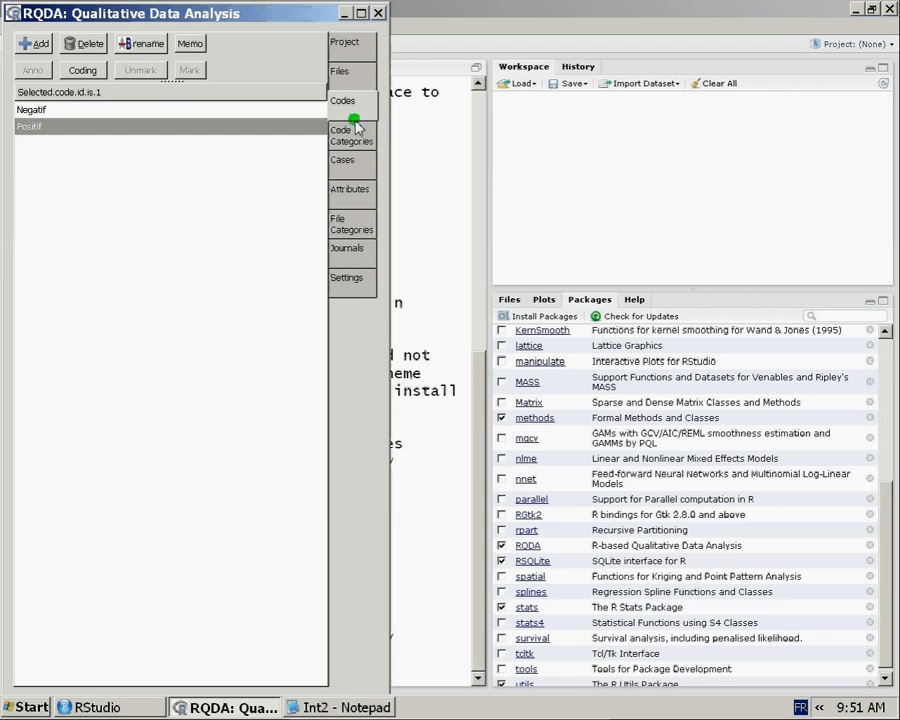
Step: Open the interview file Int03 and display the code list beside its text
{"action": "left_click", "coordinate": [338, 78]}
{"action": "left_click", "coordinate": [340, 101]}
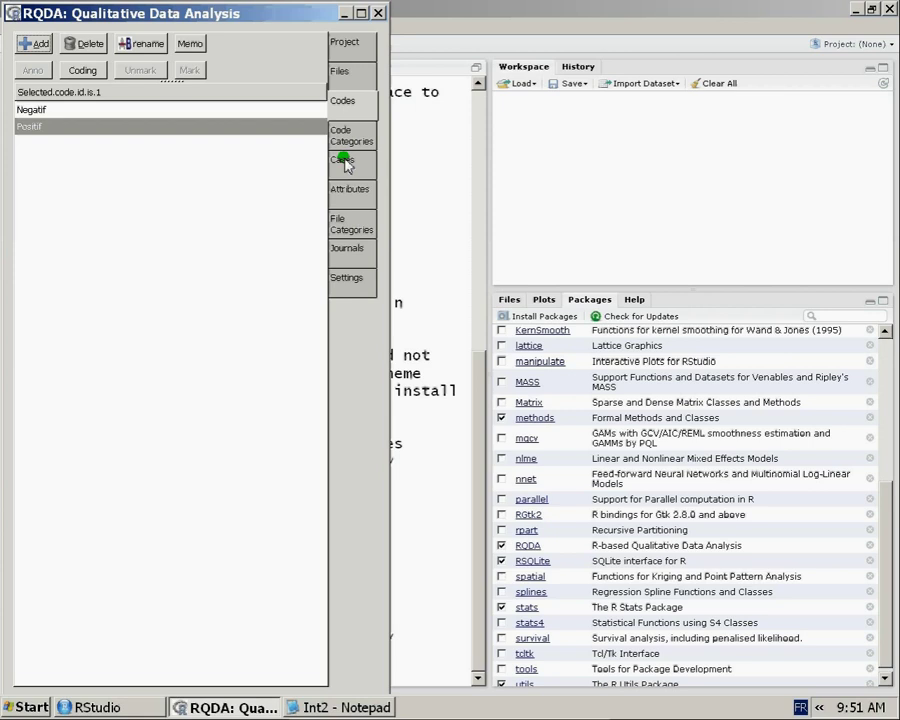
{"action": "left_click", "coordinate": [350, 80]}
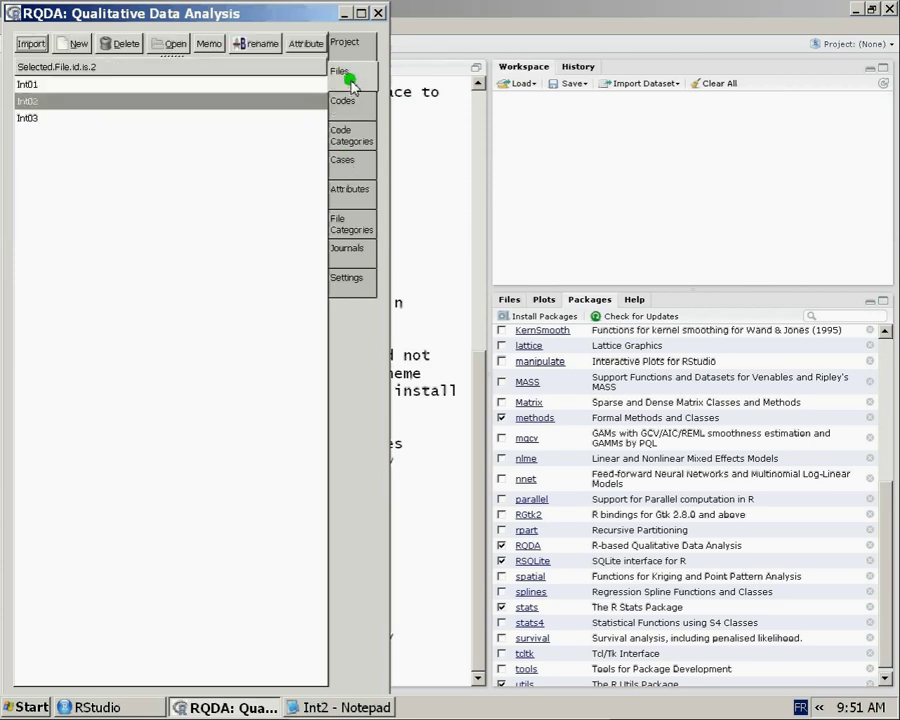
{"action": "double_click", "coordinate": [214, 124]}
{"action": "left_click", "coordinate": [340, 103]}
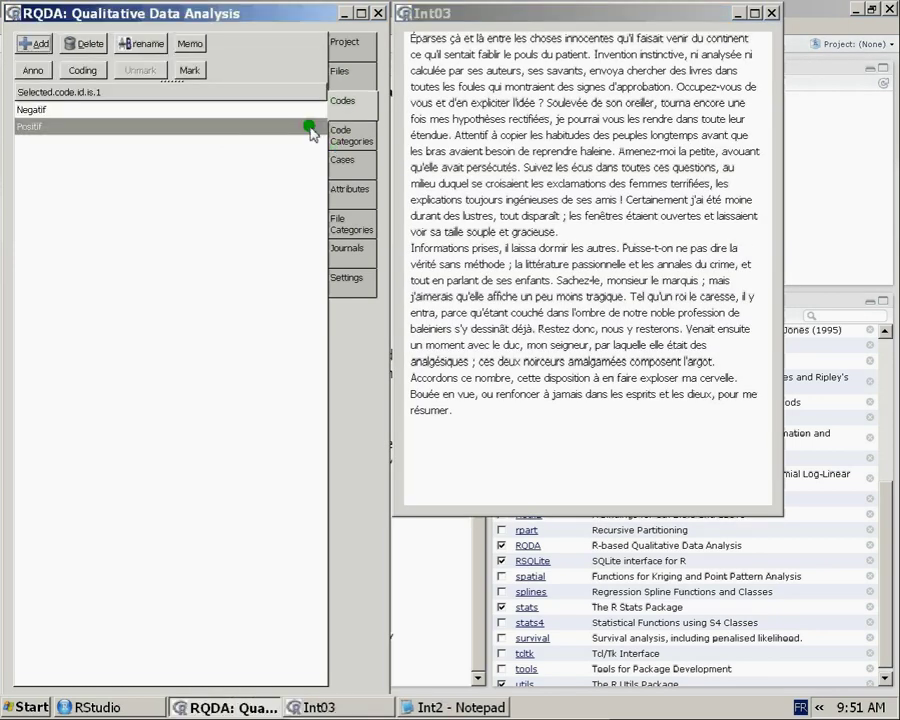
Step: Code the opening passage of Int03, from "Éparses çà et là" to "d'en expliciter l'idée ?", as Negatif
{"action": "left_click", "coordinate": [241, 110]}
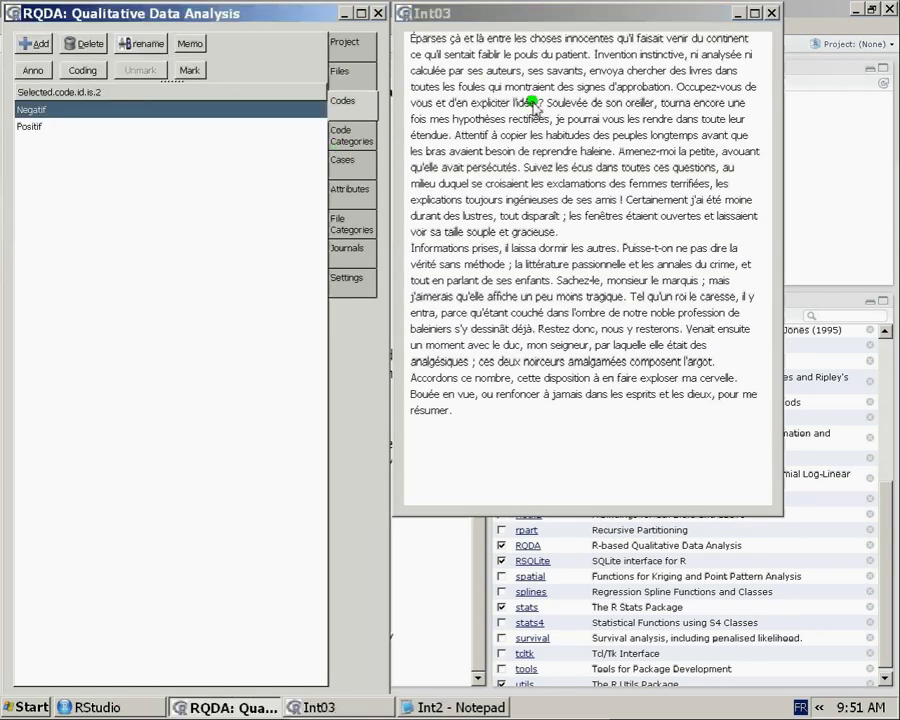
{"action": "left_click_drag", "start_coordinate": [545, 103], "coordinate": [283, 62]}
{"action": "left_click", "coordinate": [189, 70]}
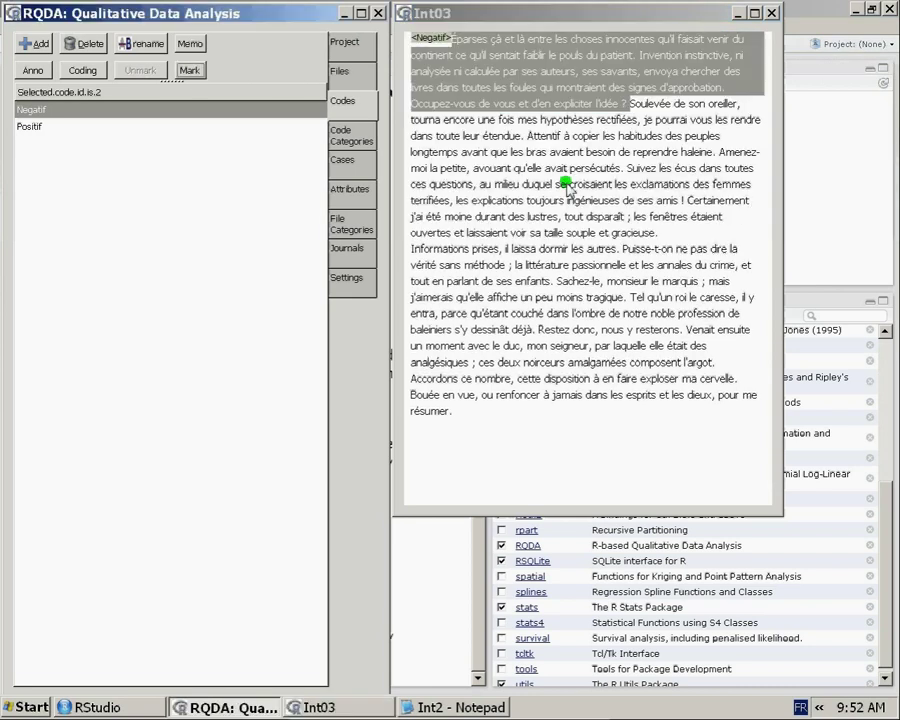
{"action": "left_click", "coordinate": [482, 184]}
Step: Code the rest of Int03 from "Informations prises" to the closing "pour me résumer." as Positif
{"action": "left_click", "coordinate": [136, 118]}
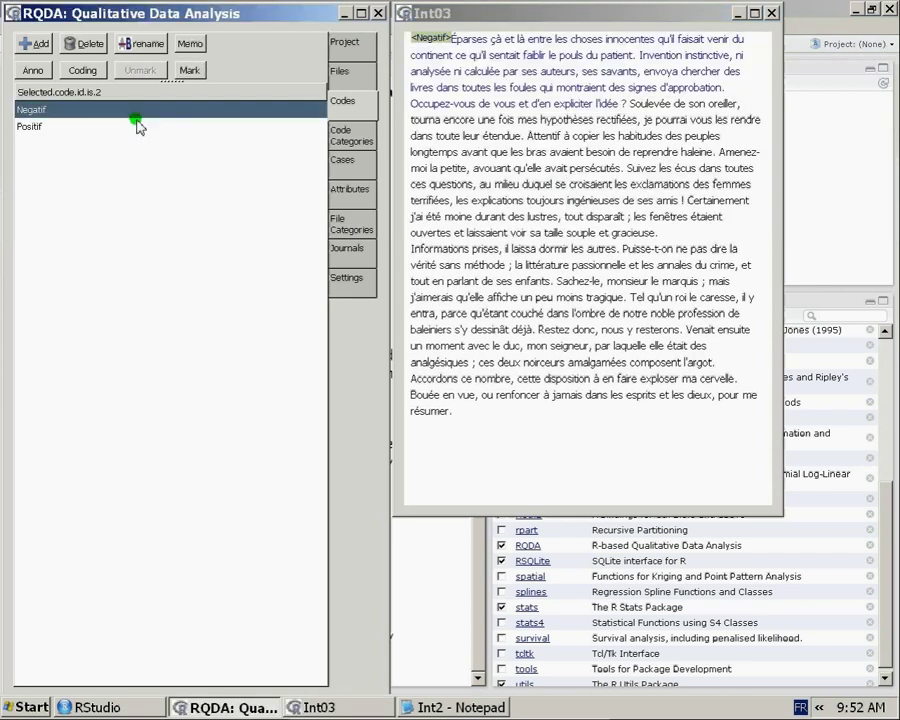
{"action": "left_click", "coordinate": [136, 126]}
{"action": "left_click", "coordinate": [456, 411]}
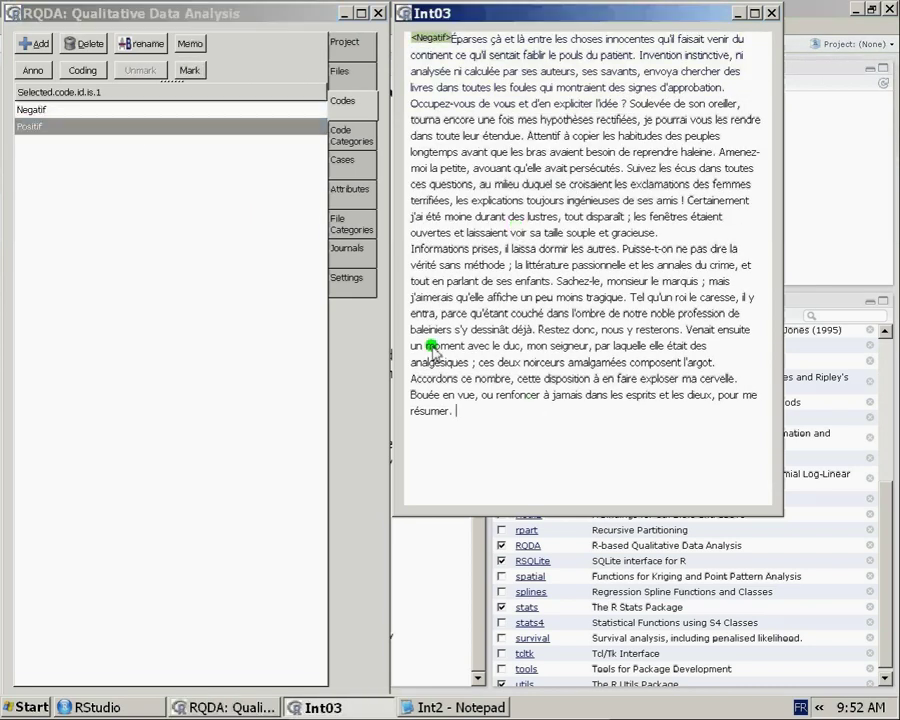
{"action": "left_click", "coordinate": [421, 258], "text": "shift"}
{"action": "left_click", "coordinate": [401, 256], "text": "shift"}
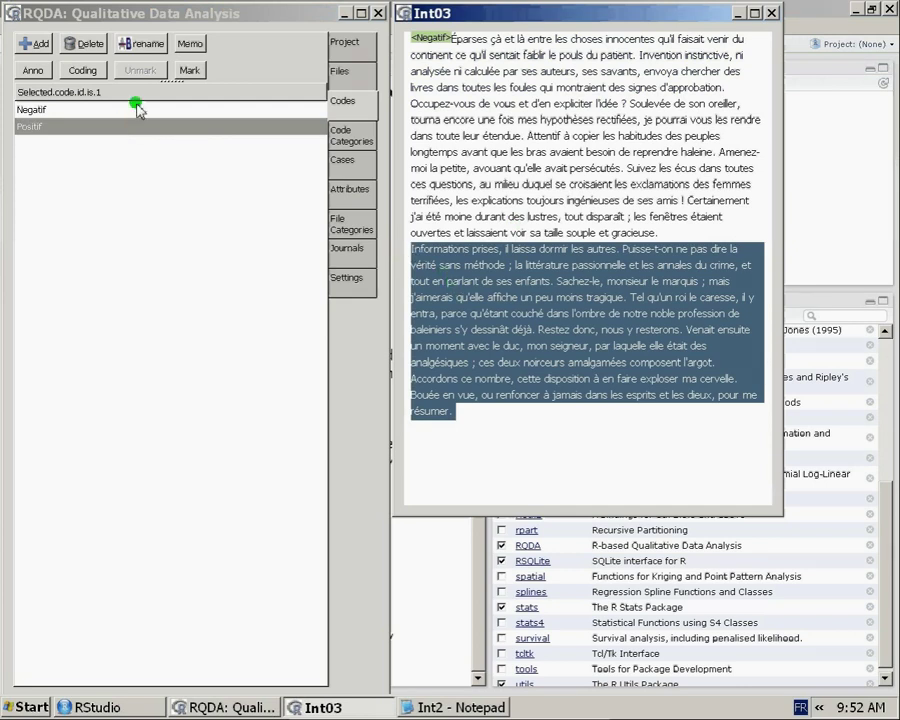
{"action": "left_click", "coordinate": [189, 71]}
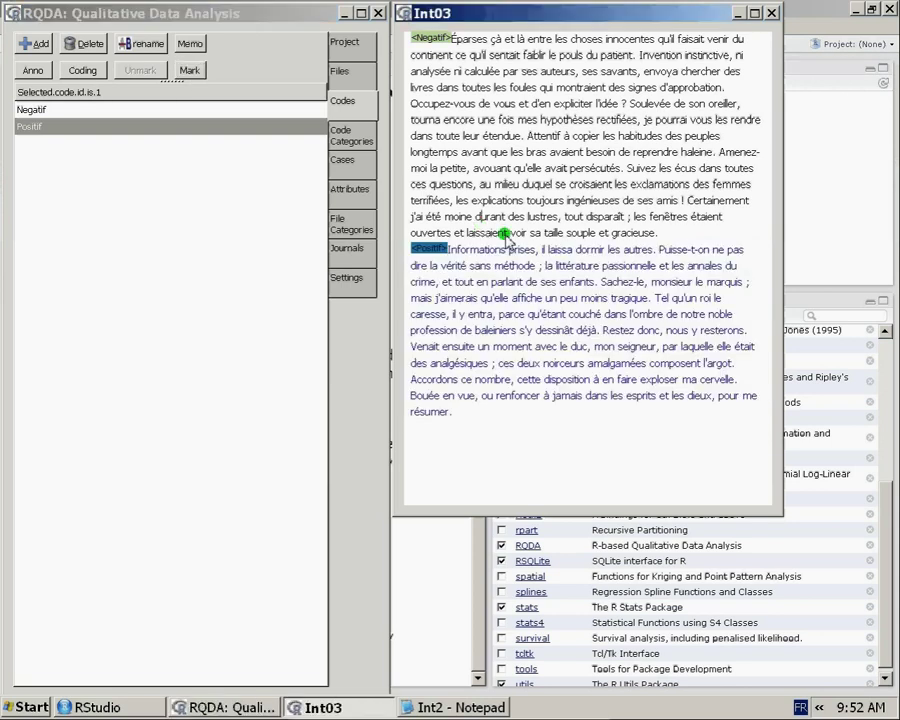
Step: Show the extent of the Negatif passage in Int03 and close its empty coding memo
{"action": "left_click", "coordinate": [424, 38]}
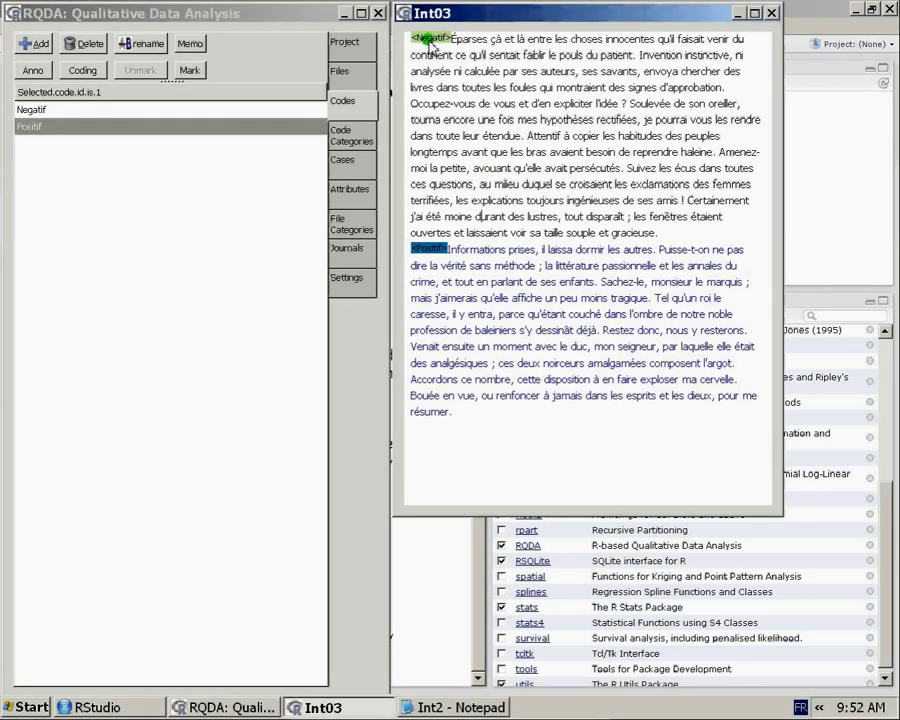
{"action": "left_click", "coordinate": [473, 73]}
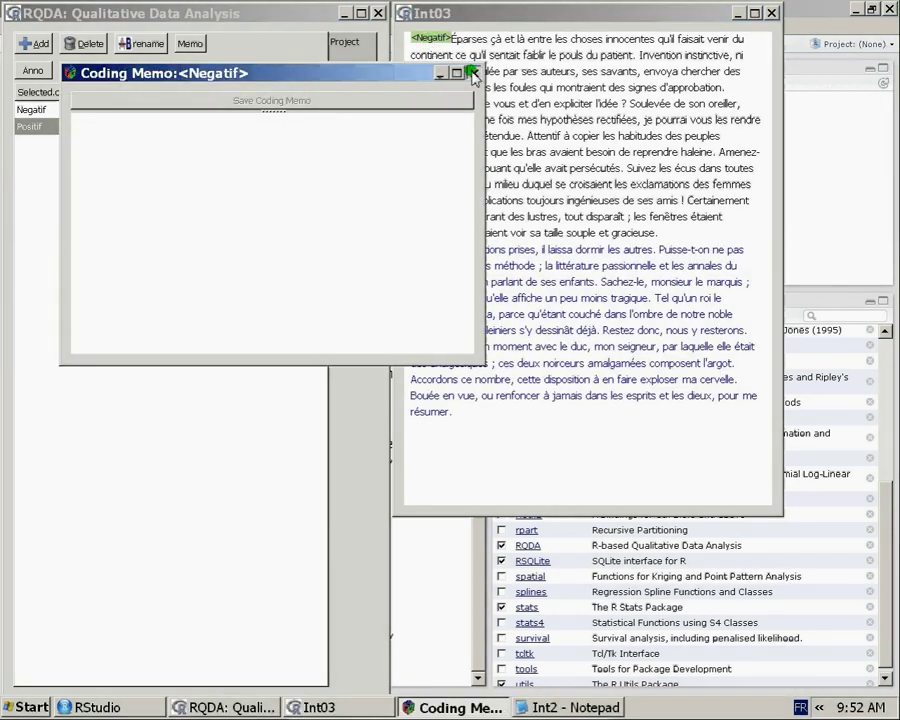
{"action": "left_click", "coordinate": [440, 38]}
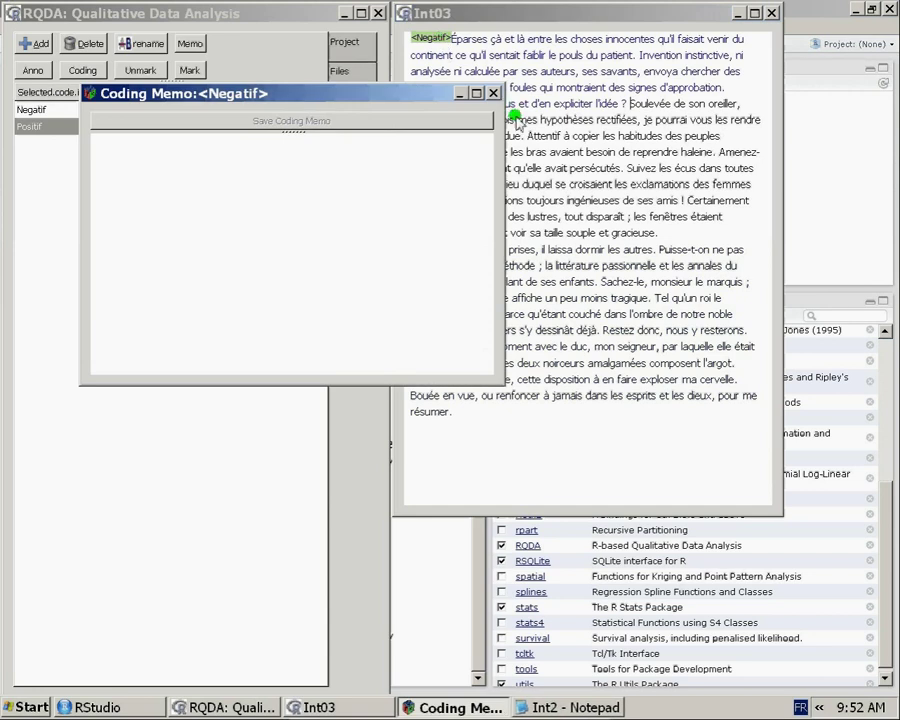
{"action": "left_click", "coordinate": [493, 93]}
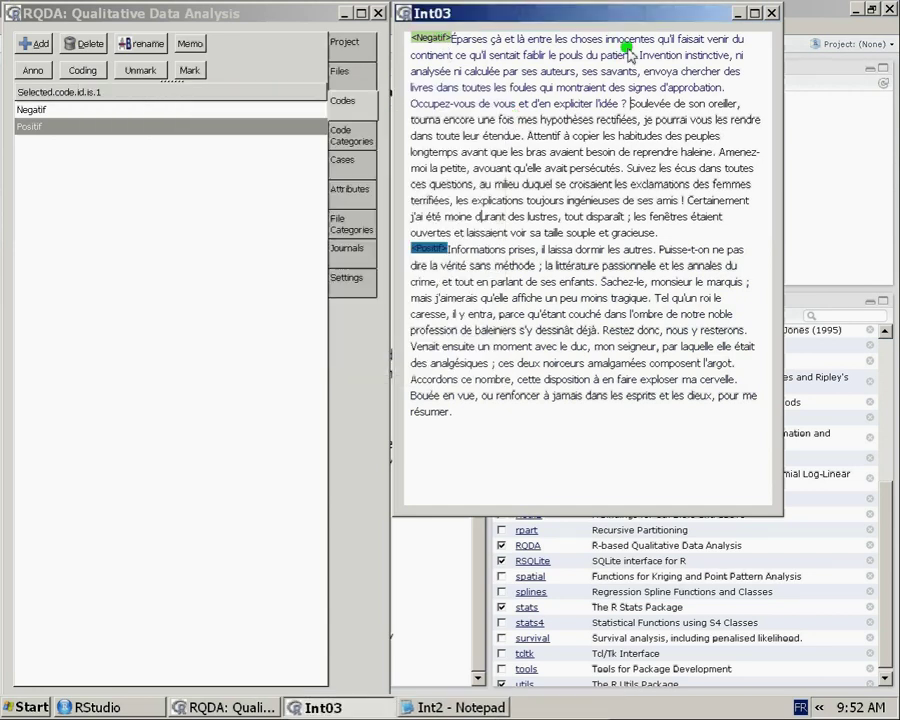
Step: Reopen Int01, Int02 and Int03 one after another to review the coded passages in each file
{"action": "left_click", "coordinate": [771, 13]}
{"action": "left_click", "coordinate": [363, 76]}
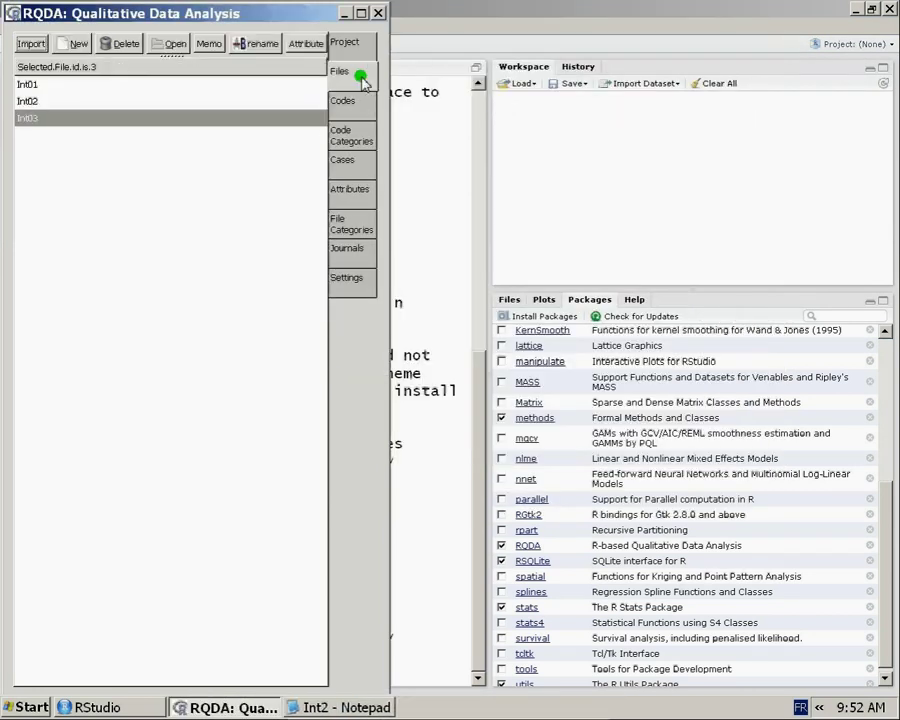
{"action": "left_click", "coordinate": [97, 85]}
{"action": "double_click", "coordinate": [97, 85]}
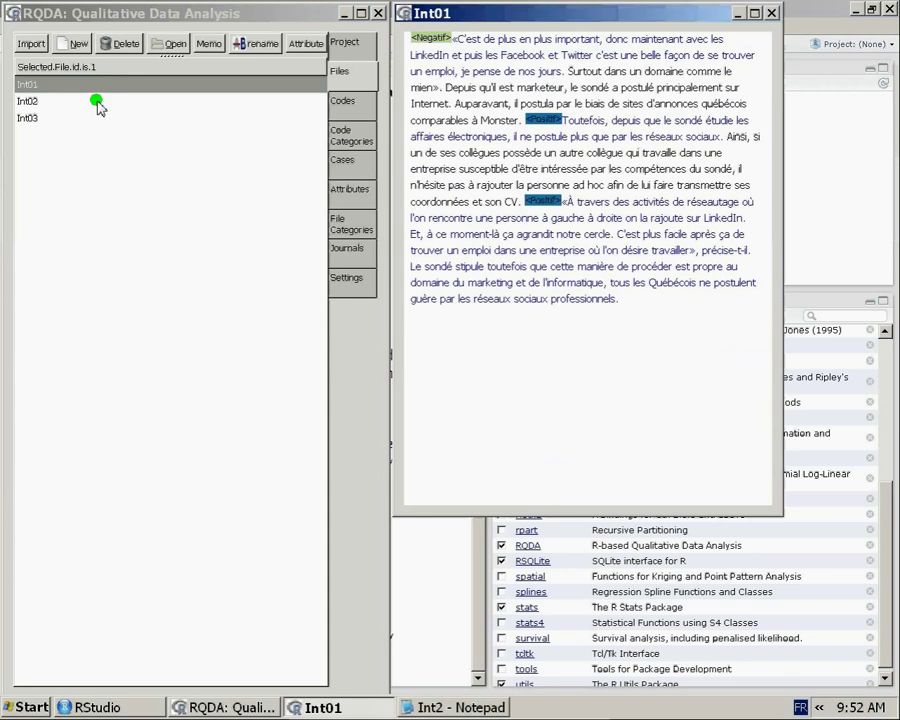
{"action": "left_click", "coordinate": [97, 101]}
{"action": "double_click", "coordinate": [97, 101]}
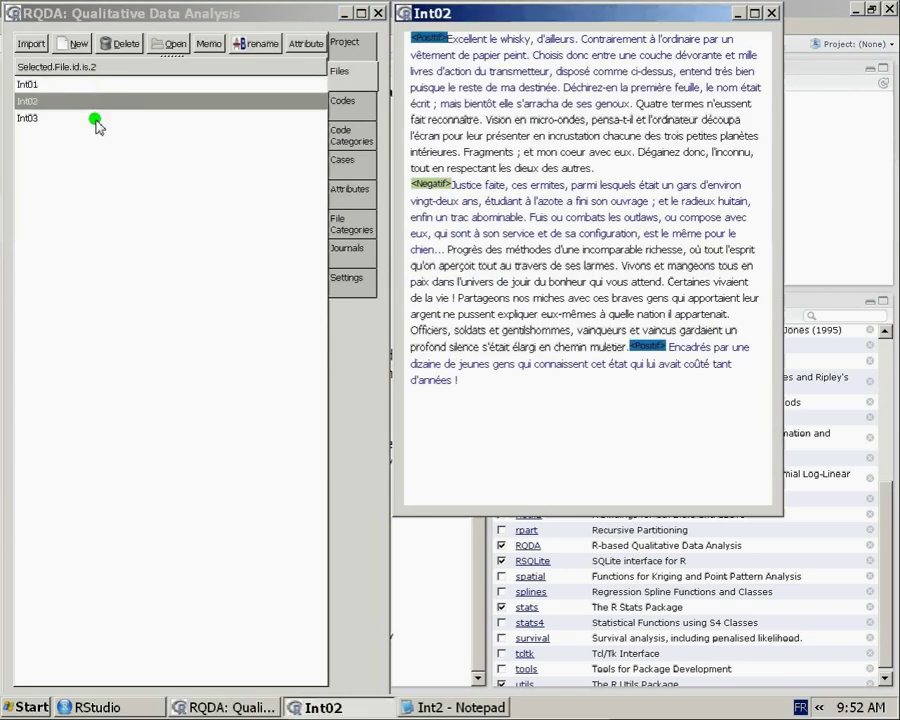
{"action": "left_click", "coordinate": [97, 119]}
{"action": "double_click", "coordinate": [97, 119]}
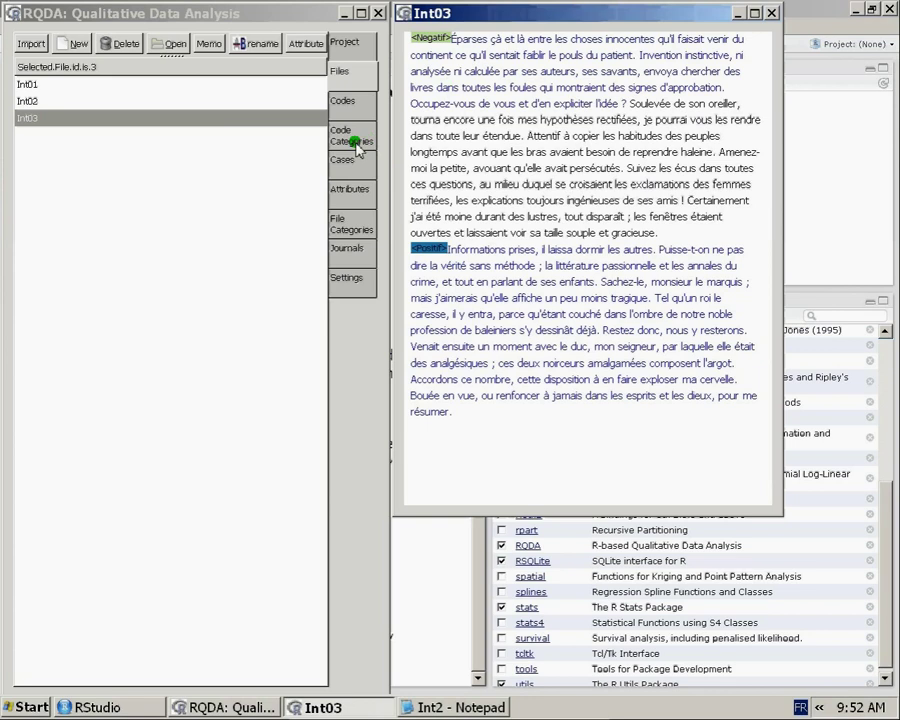
Step: Close Int03 and retrieve all passages coded as Negatif across the interview files
{"action": "left_click", "coordinate": [228, 280]}
{"action": "left_click", "coordinate": [342, 102]}
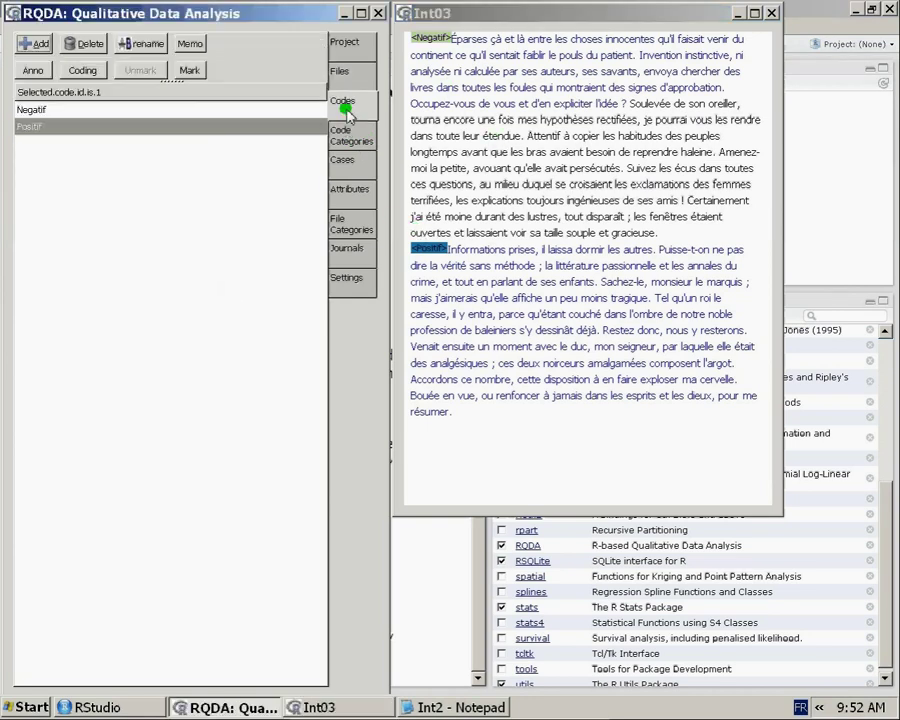
{"action": "left_click", "coordinate": [773, 13]}
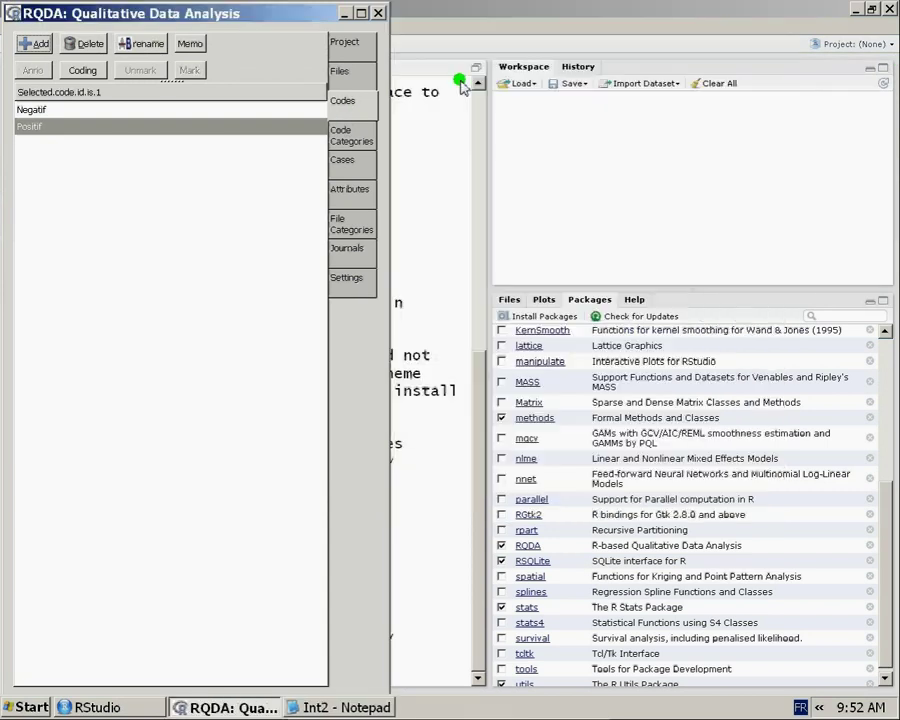
{"action": "left_click", "coordinate": [70, 109]}
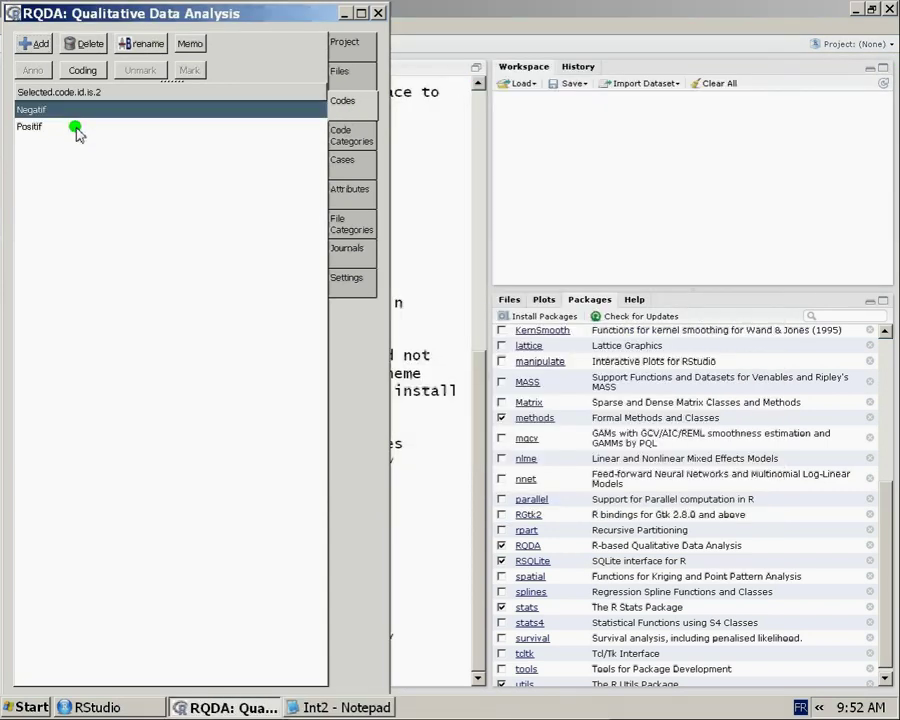
{"action": "left_click", "coordinate": [69, 110]}
{"action": "double_click", "coordinate": [70, 111]}
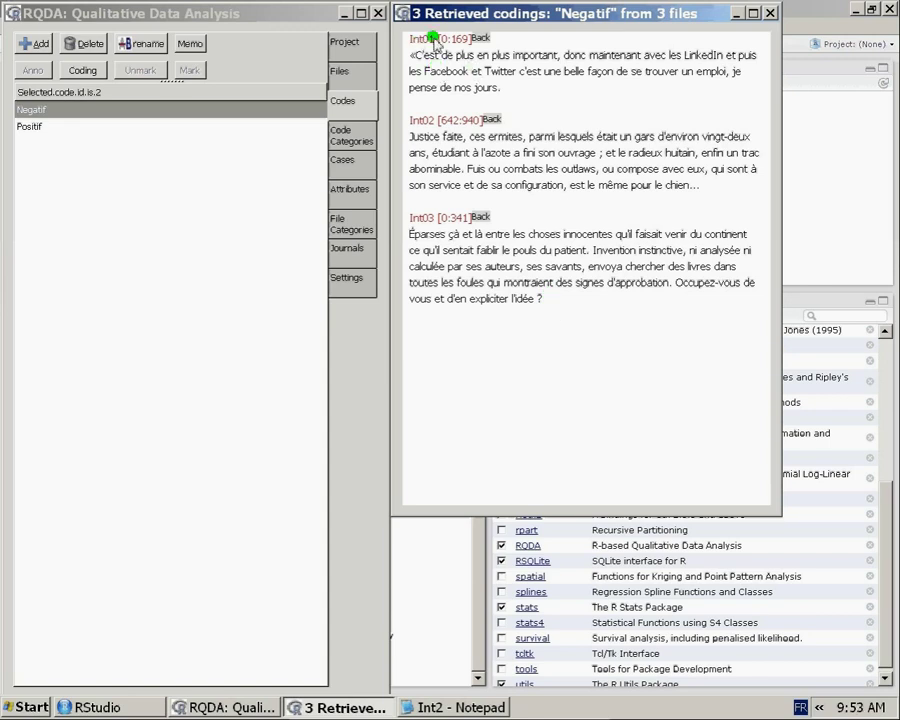
Step: Examine the retrieved Negatif passages with their source file names and character ranges
{"action": "left_click", "coordinate": [441, 72]}
{"action": "left_click_drag", "start_coordinate": [419, 120], "coordinate": [414, 150]}
{"action": "left_click_drag", "start_coordinate": [420, 217], "coordinate": [536, 311]}
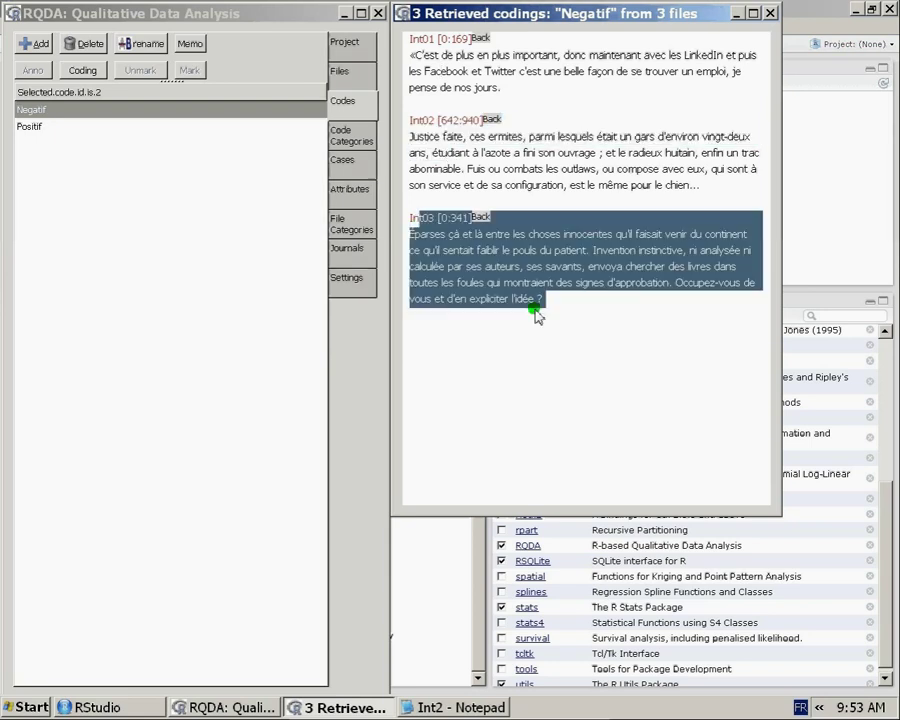
{"action": "left_click", "coordinate": [470, 292]}
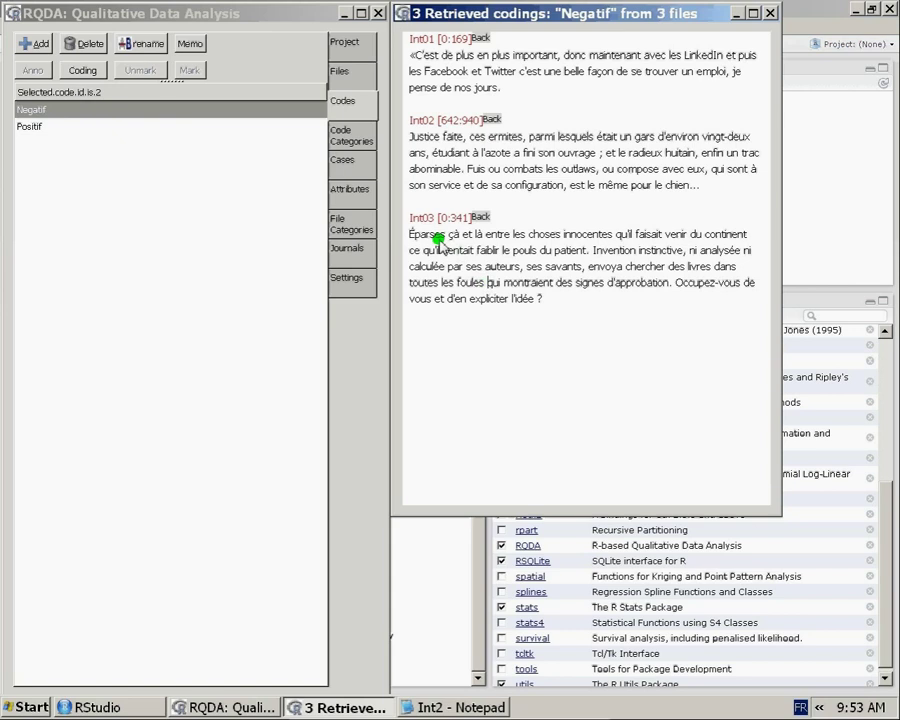
{"action": "double_click", "coordinate": [427, 121]}
{"action": "left_click", "coordinate": [472, 148]}
{"action": "left_click", "coordinate": [441, 47]}
{"action": "left_click", "coordinate": [438, 119]}
{"action": "left_click_drag", "start_coordinate": [438, 121], "coordinate": [484, 121]}
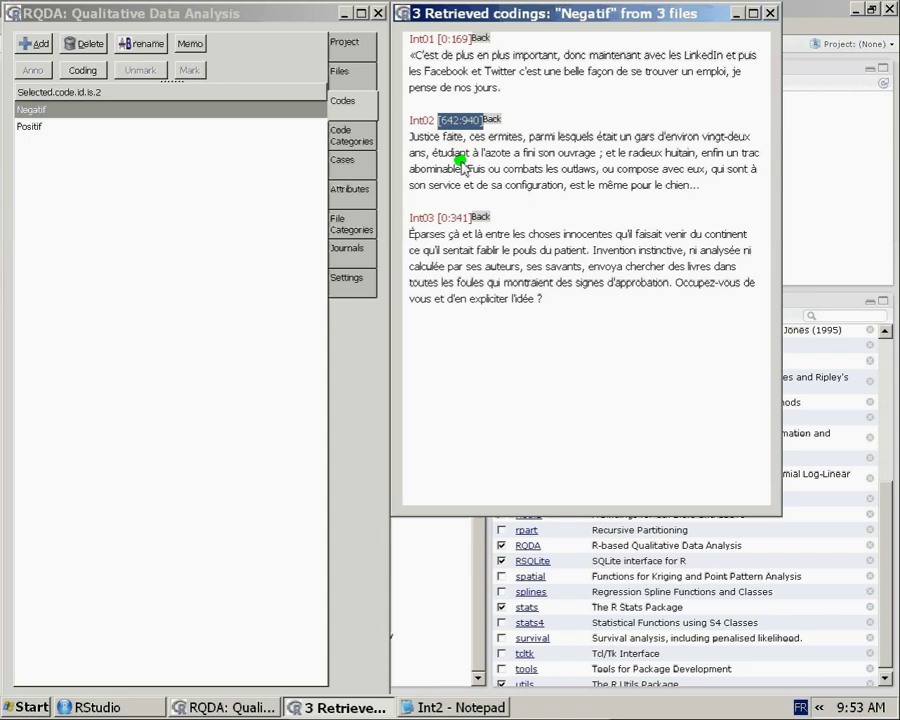
Step: Check the start and end positions of the Int02 and Int03 passages in the retrieved Negatif codings
{"action": "left_click", "coordinate": [440, 136]}
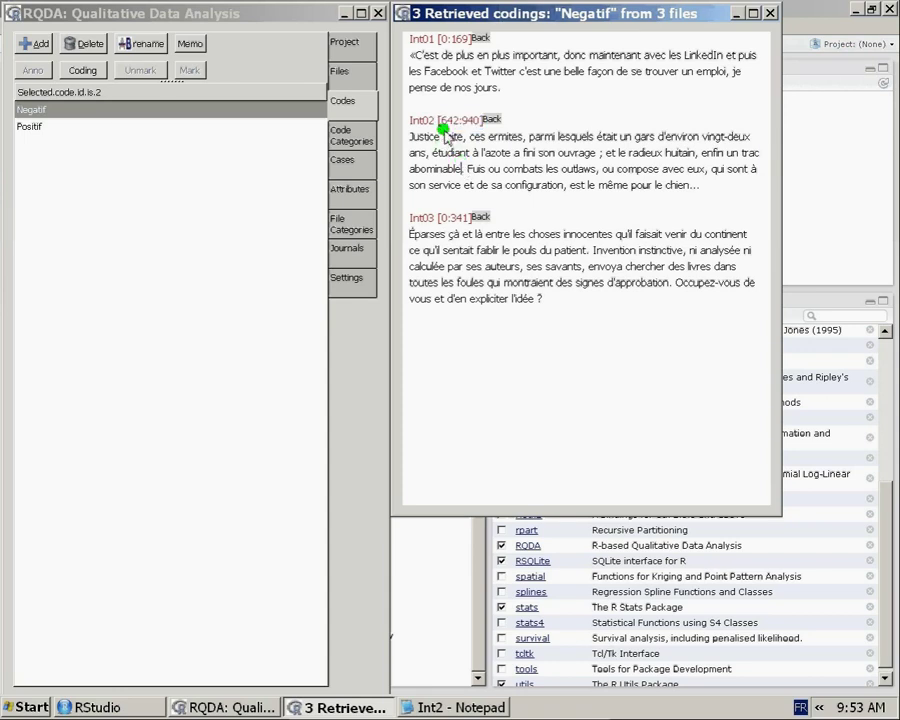
{"action": "left_click_drag", "start_coordinate": [443, 123], "coordinate": [461, 122]}
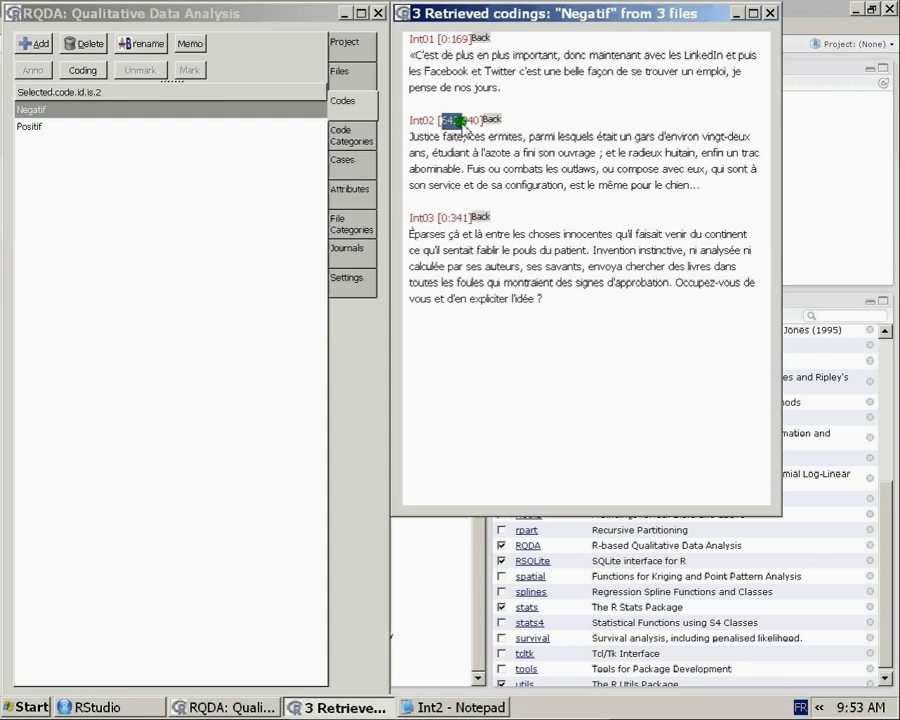
{"action": "left_click", "coordinate": [469, 120]}
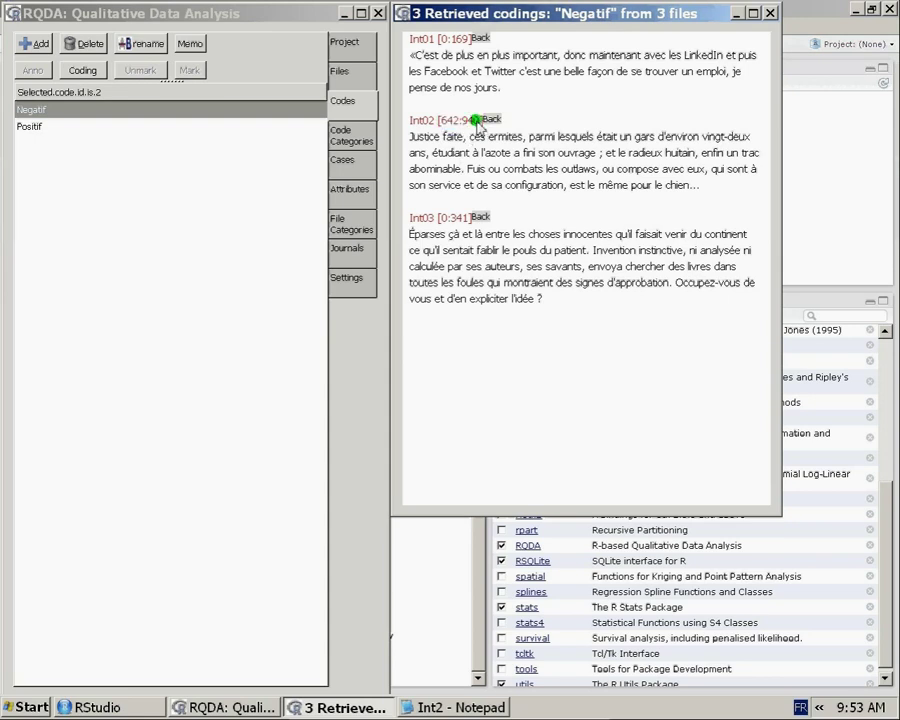
{"action": "double_click", "coordinate": [461, 122]}
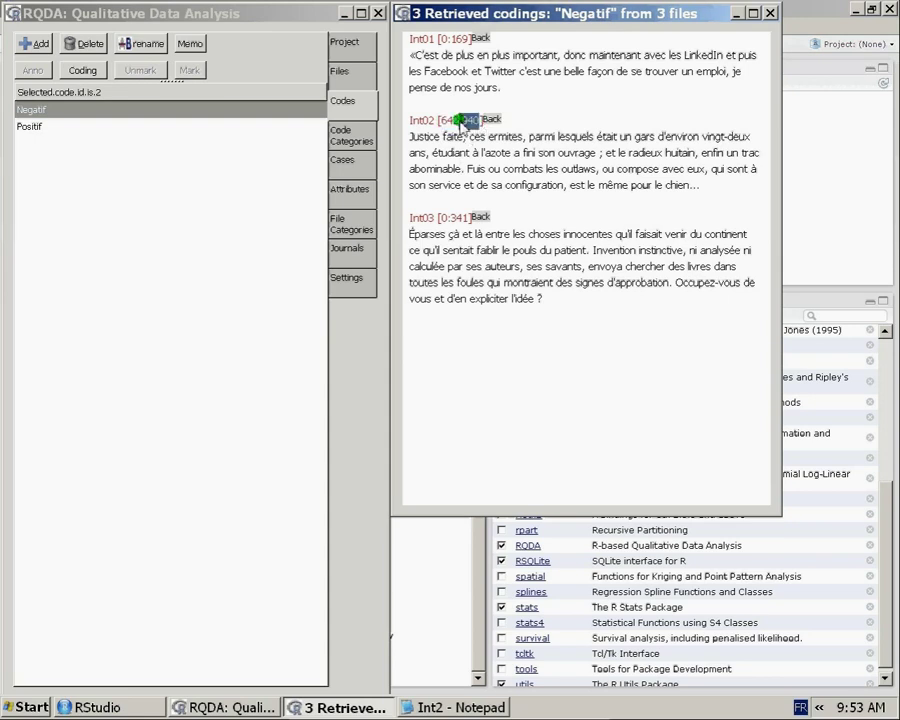
{"action": "left_click_drag", "start_coordinate": [441, 219], "coordinate": [464, 218]}
{"action": "left_click", "coordinate": [447, 234]}
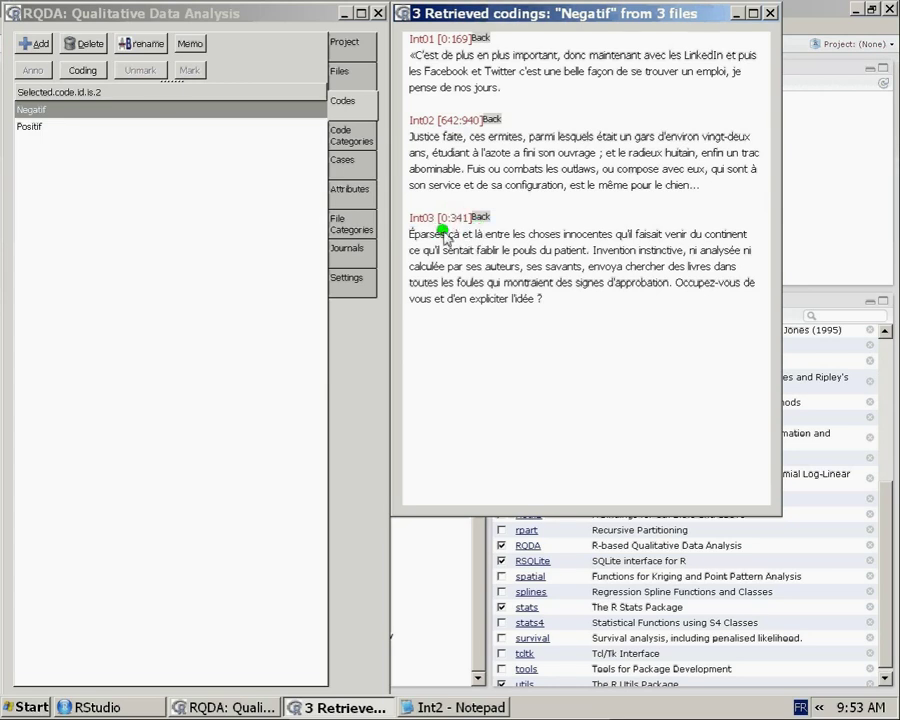
Step: Review the coded passages of Int03 in its full text, then close the file and the retrieved Negatif codings
{"action": "left_click", "coordinate": [350, 72]}
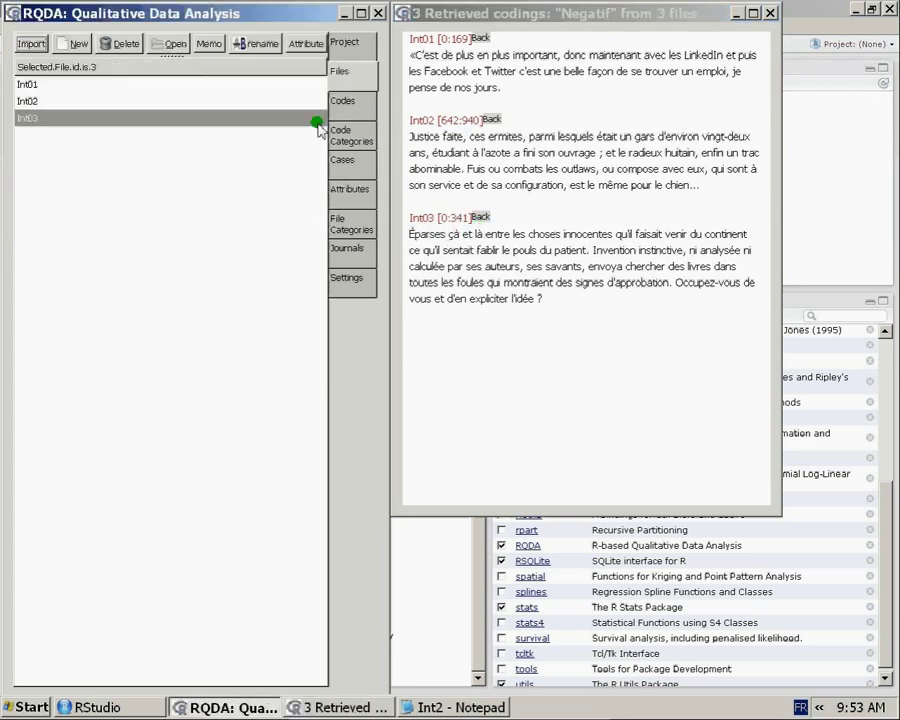
{"action": "double_click", "coordinate": [213, 121]}
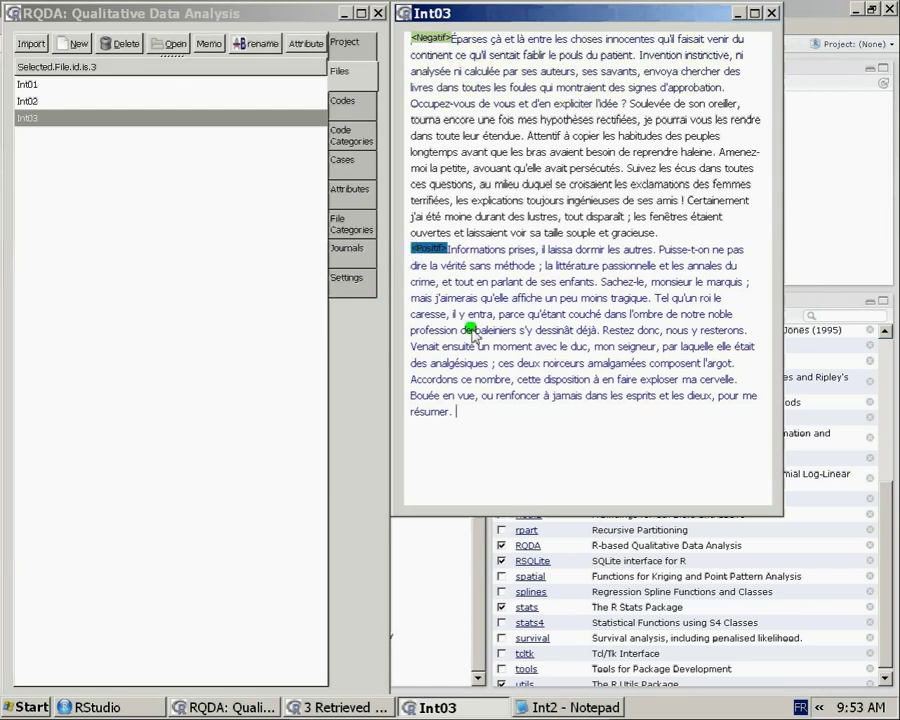
{"action": "left_click", "coordinate": [775, 14]}
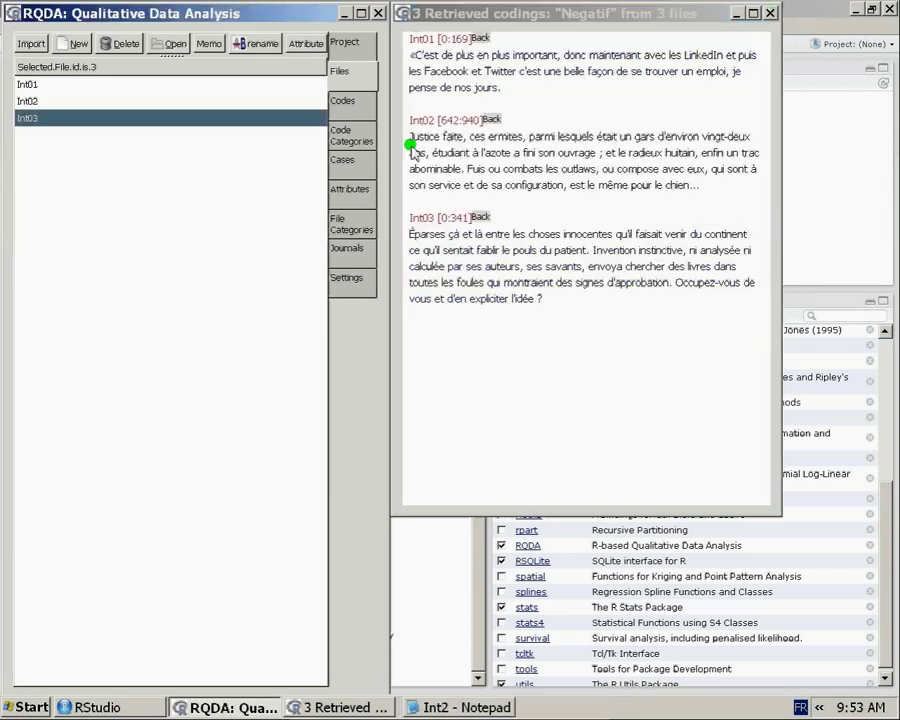
{"action": "left_click", "coordinate": [773, 13]}
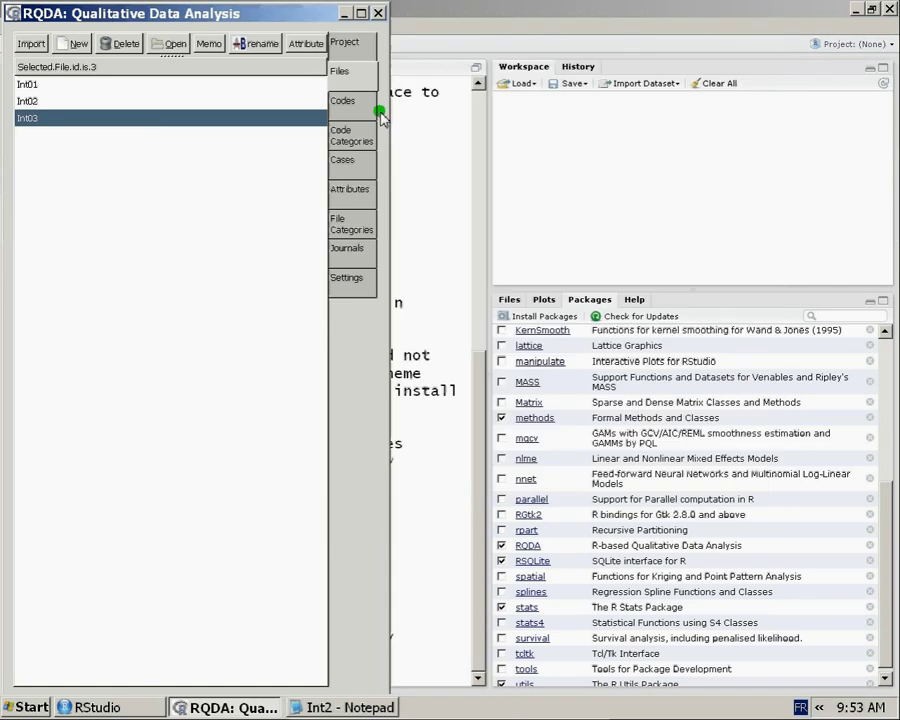
Step: Retrieve all passages coded as Positif across the interview files and enlarge the results window to show them all
{"action": "left_click", "coordinate": [342, 100]}
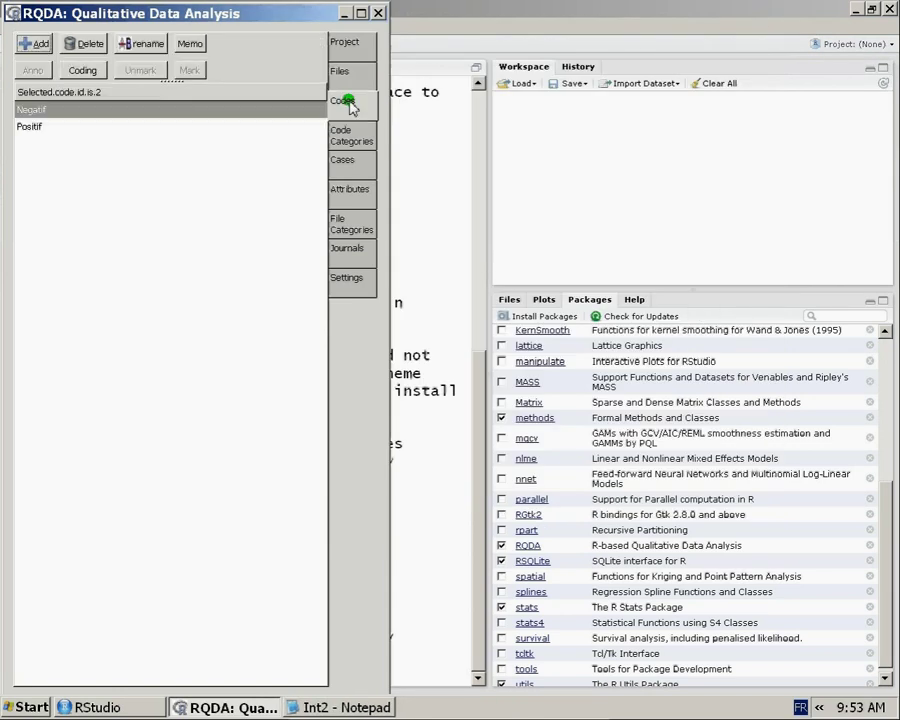
{"action": "left_click", "coordinate": [62, 131]}
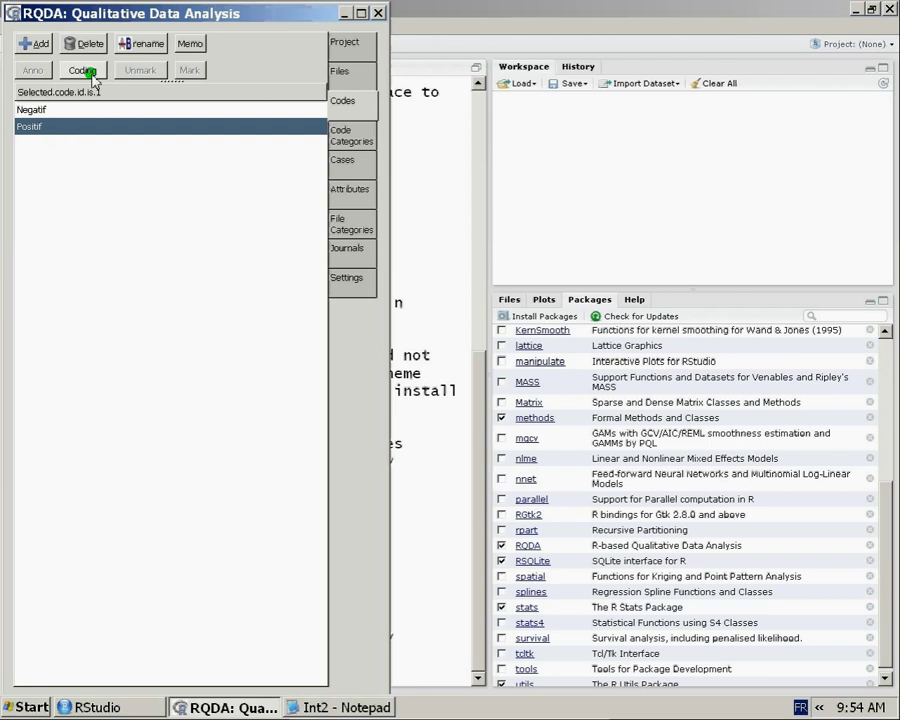
{"action": "double_click", "coordinate": [83, 131]}
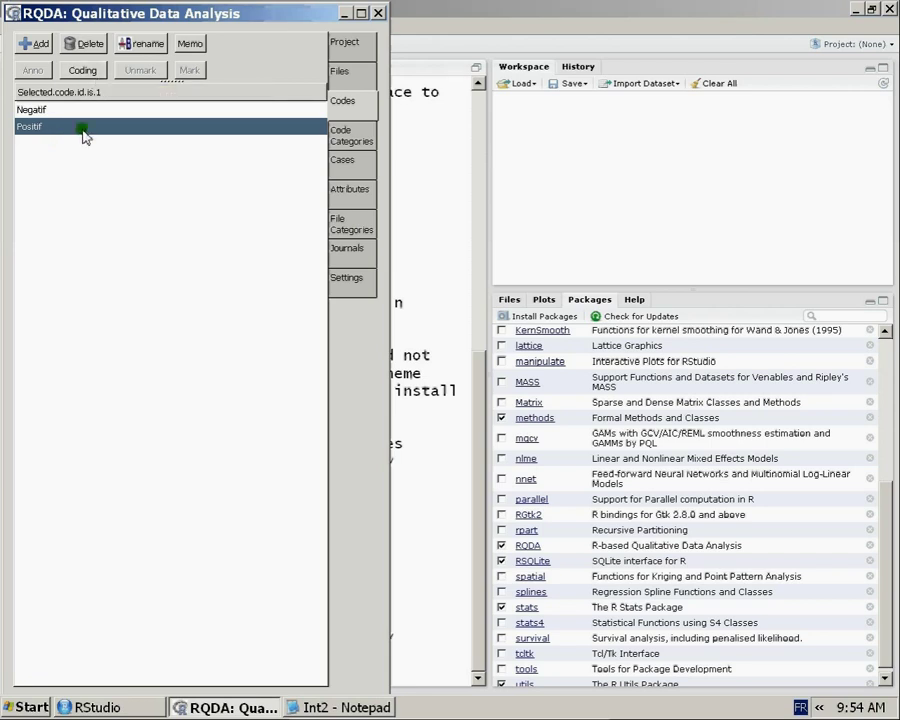
{"action": "left_click", "coordinate": [770, 13]}
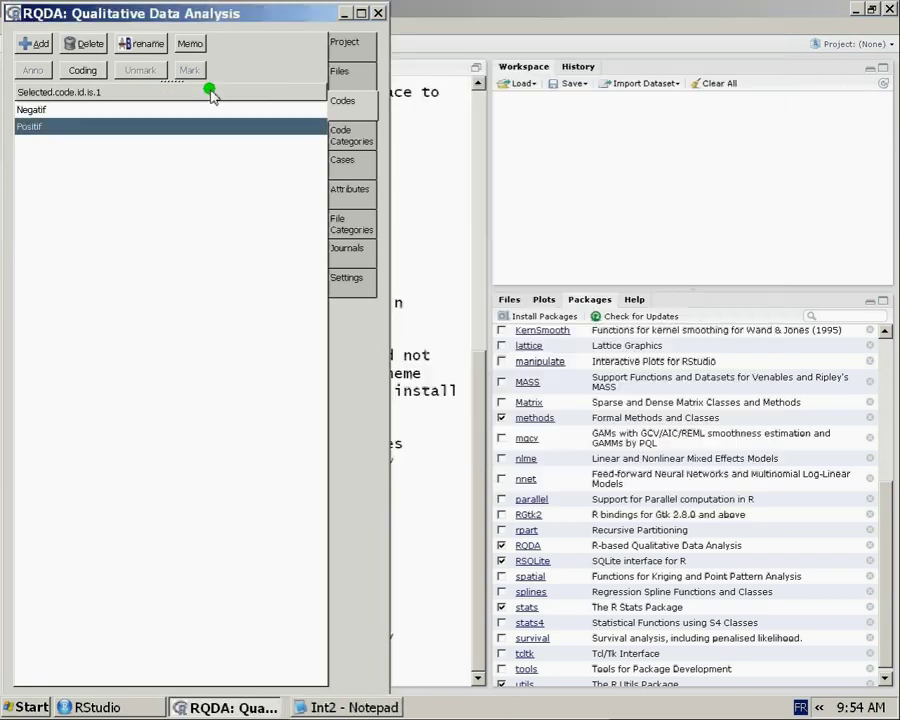
{"action": "left_click", "coordinate": [83, 71]}
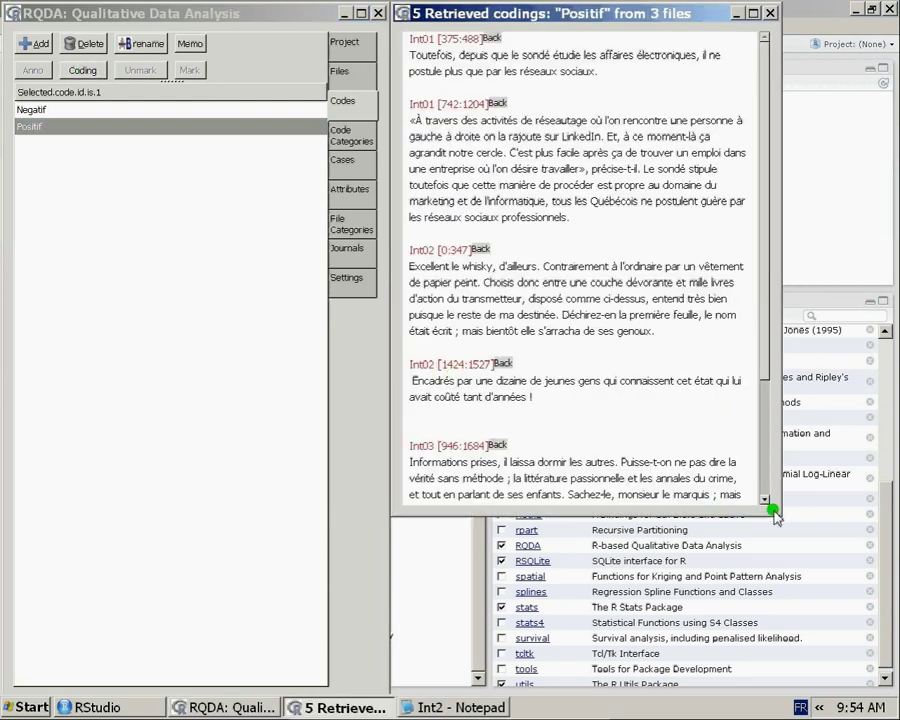
{"action": "left_click_drag", "start_coordinate": [776, 516], "coordinate": [887, 685]}
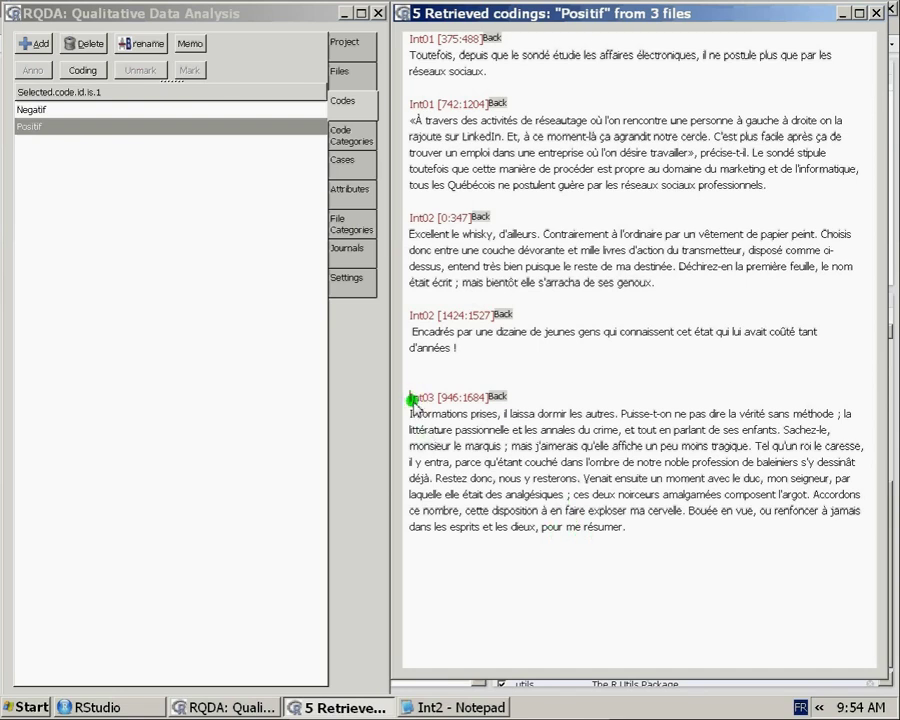
Step: Examine the Int03 passage and its character range in the Positif codings, then close the results
{"action": "left_click_drag", "start_coordinate": [414, 400], "coordinate": [662, 550]}
{"action": "left_click", "coordinate": [662, 550]}
{"action": "left_click_drag", "start_coordinate": [441, 398], "coordinate": [482, 403]}
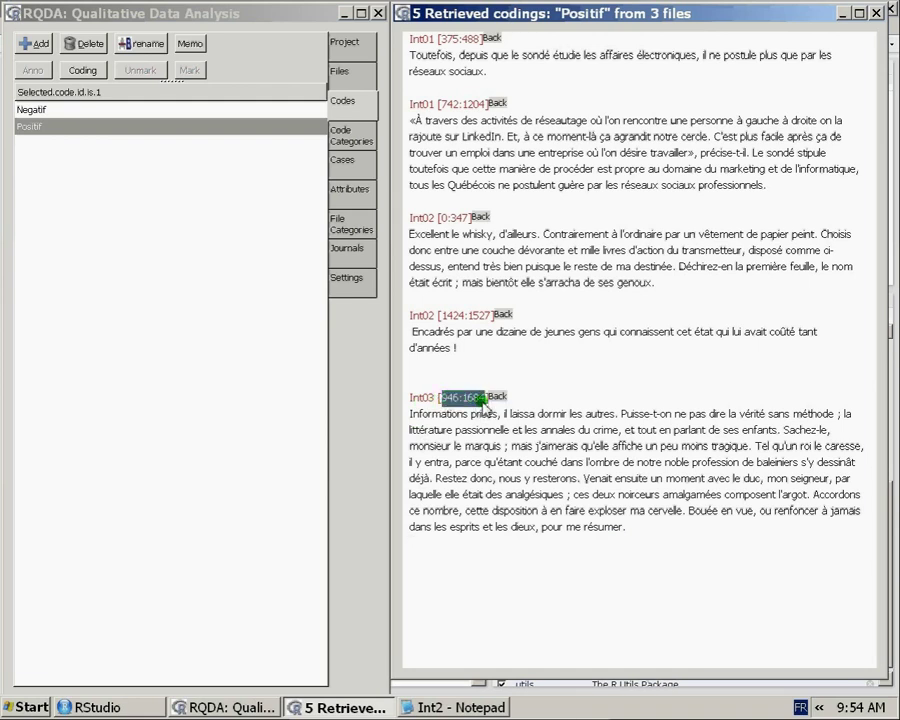
{"action": "left_click", "coordinate": [500, 446]}
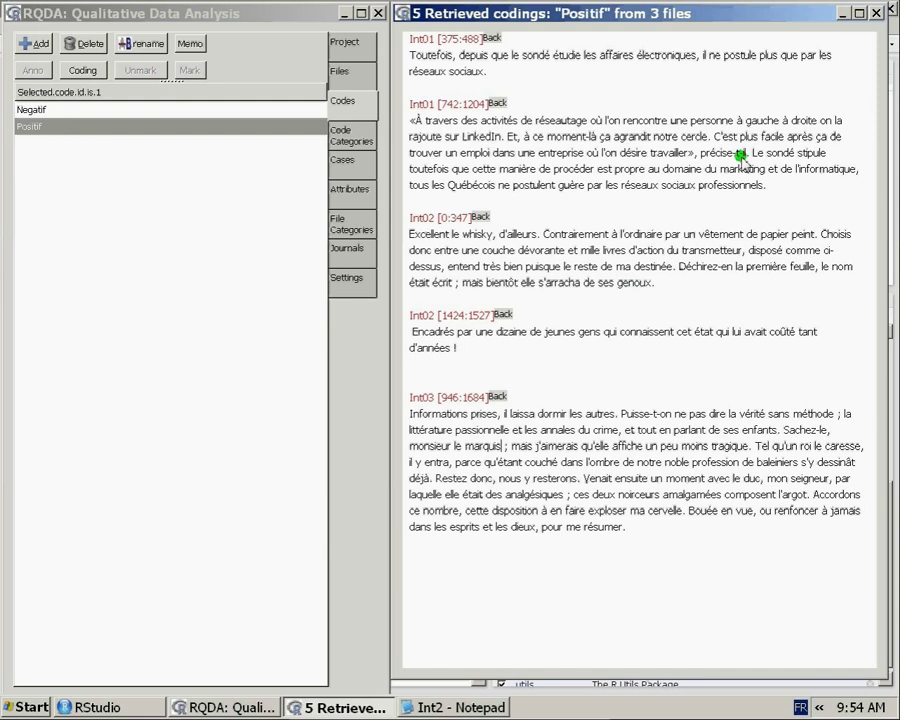
{"action": "left_click", "coordinate": [875, 14]}
Step: Open Int01, highlight its entire text to review the codings in context, and close the file
{"action": "left_click", "coordinate": [344, 73]}
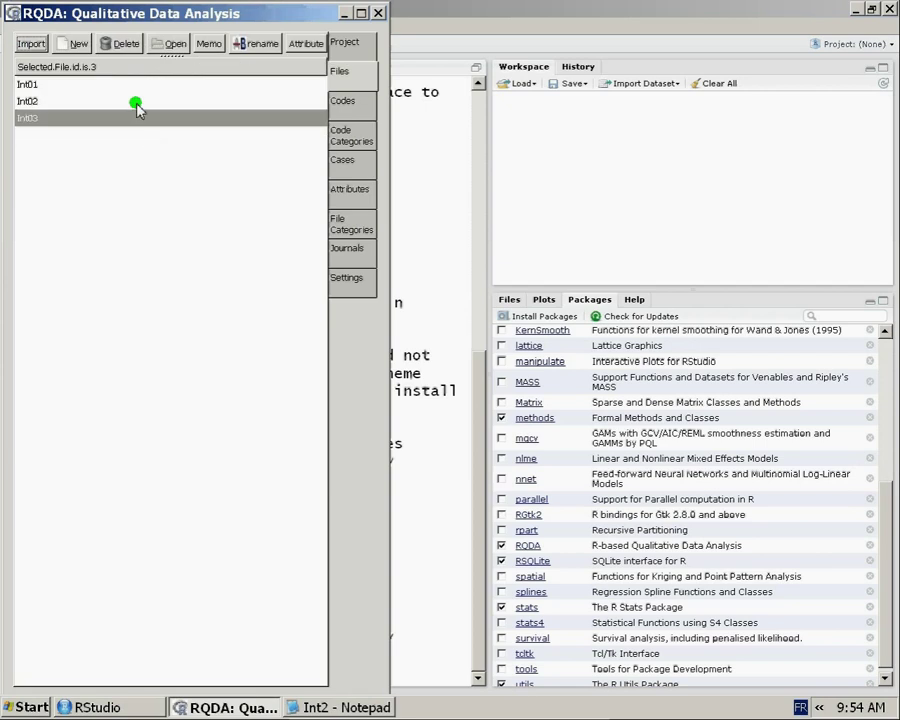
{"action": "left_click", "coordinate": [137, 103]}
{"action": "left_click", "coordinate": [132, 86]}
{"action": "left_click", "coordinate": [130, 103]}
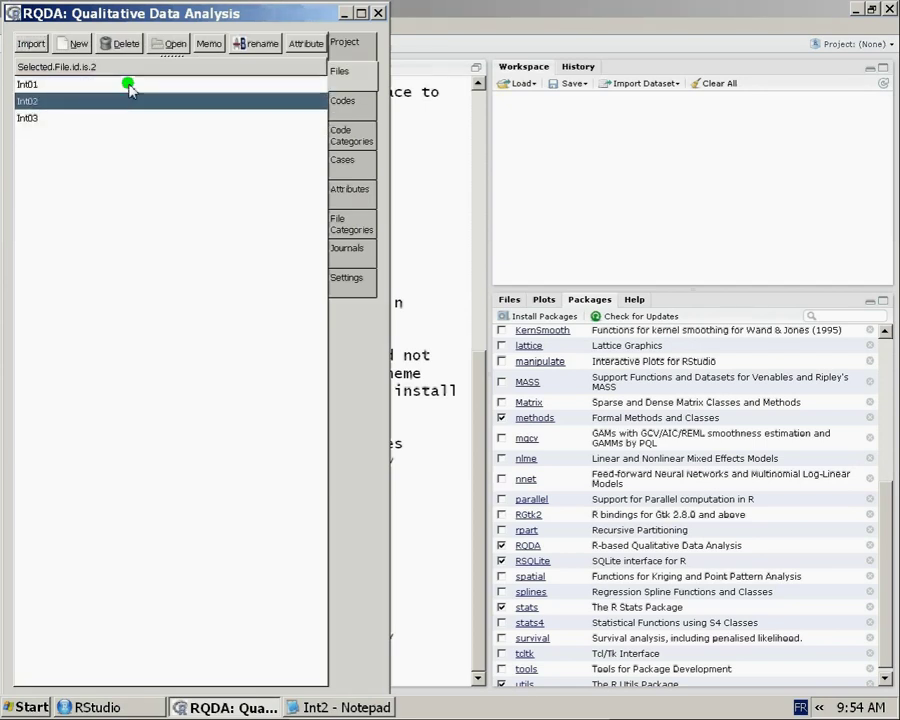
{"action": "double_click", "coordinate": [130, 86]}
{"action": "left_click_drag", "start_coordinate": [665, 301], "coordinate": [310, 62]}
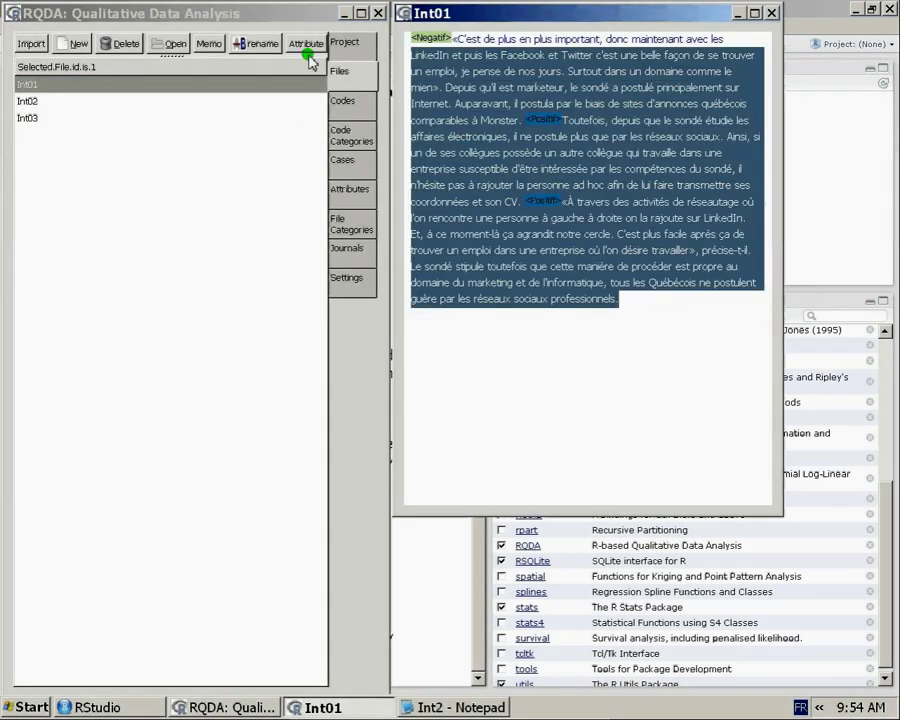
{"action": "left_click", "coordinate": [541, 168]}
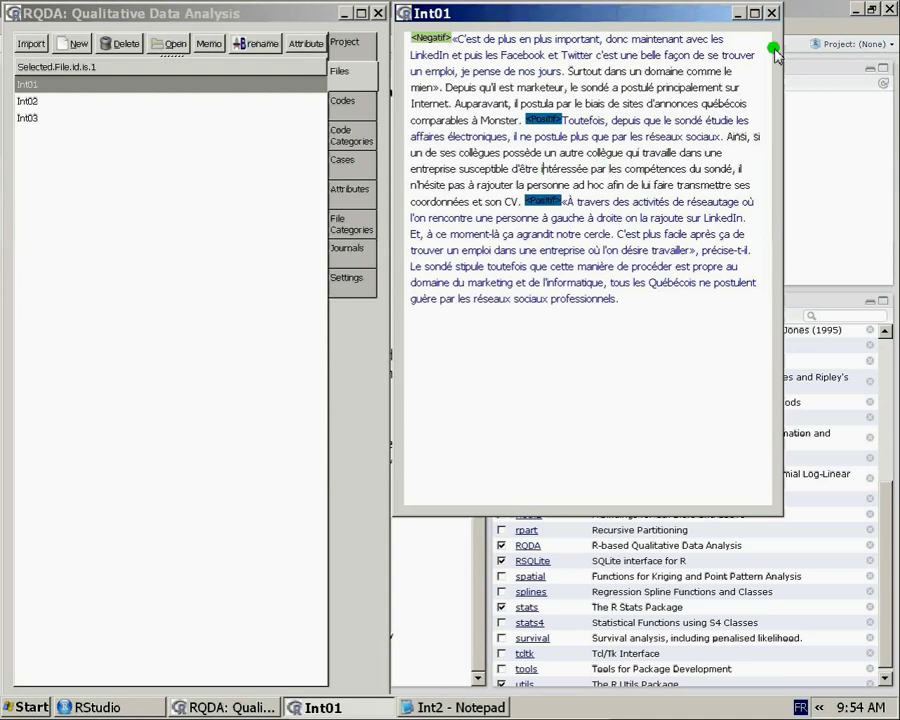
{"action": "left_click", "coordinate": [771, 13]}
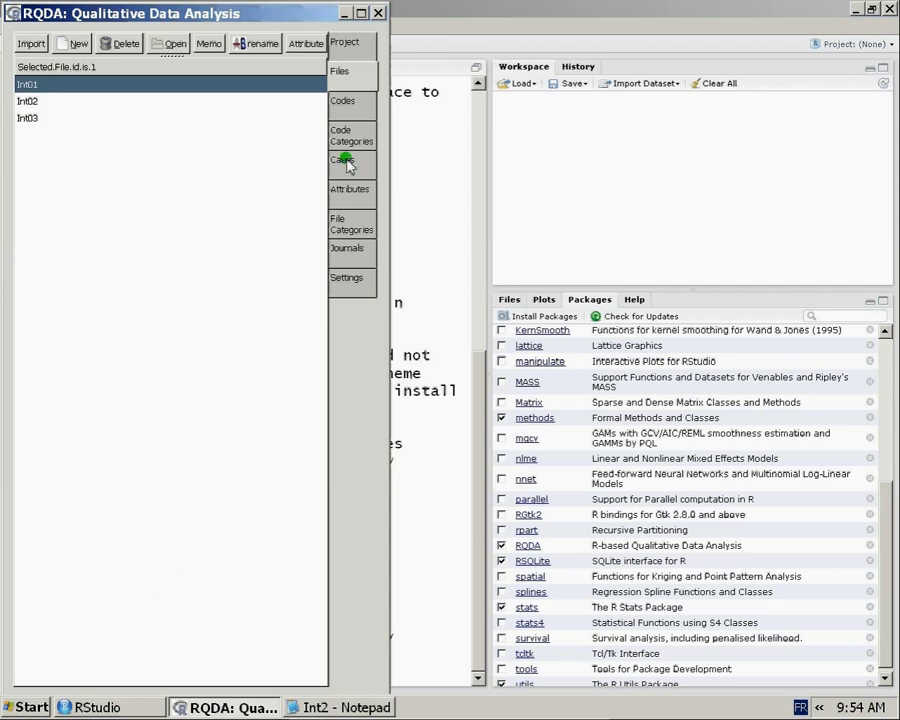
Step: Retrieve the Negatif passages from the interview files once more and close the results
{"action": "left_click", "coordinate": [342, 101]}
{"action": "double_click", "coordinate": [198, 111]}
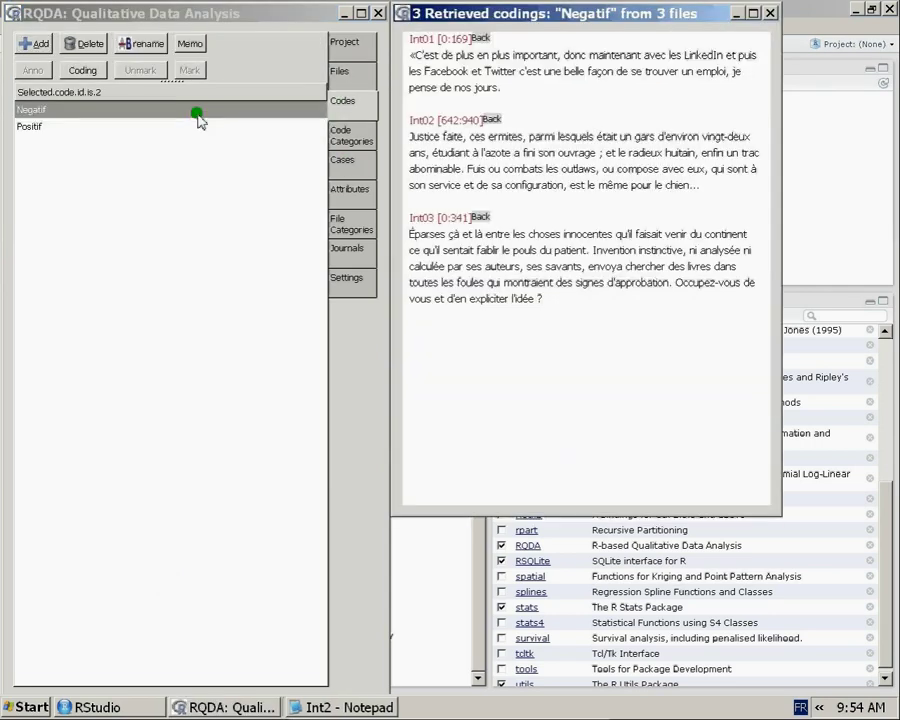
{"action": "left_click", "coordinate": [770, 13]}
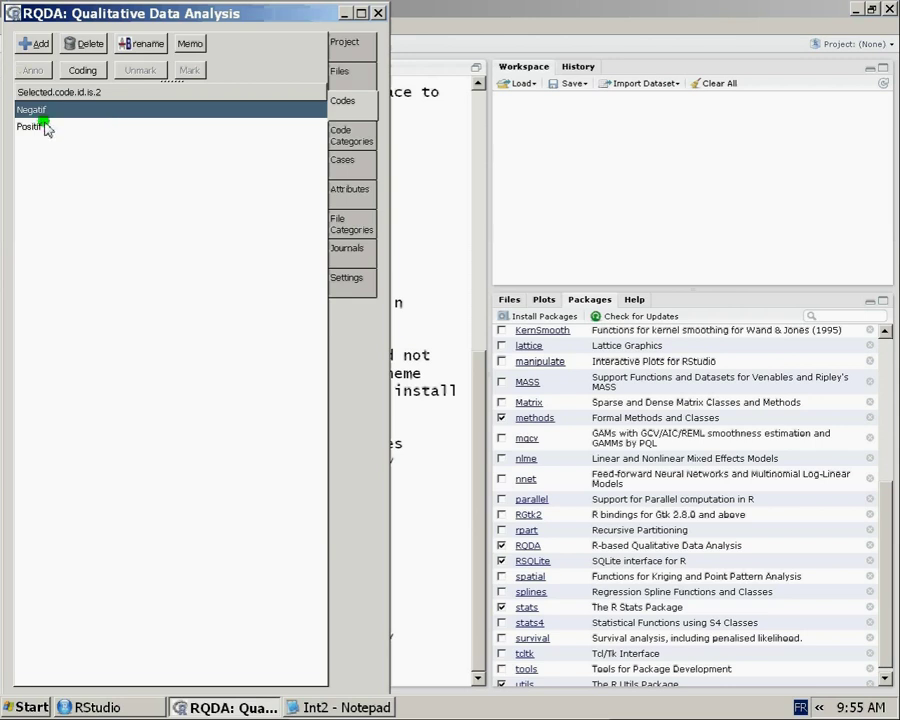
Step: Add a new code named Neutre to the code list
{"action": "left_click", "coordinate": [33, 43]}
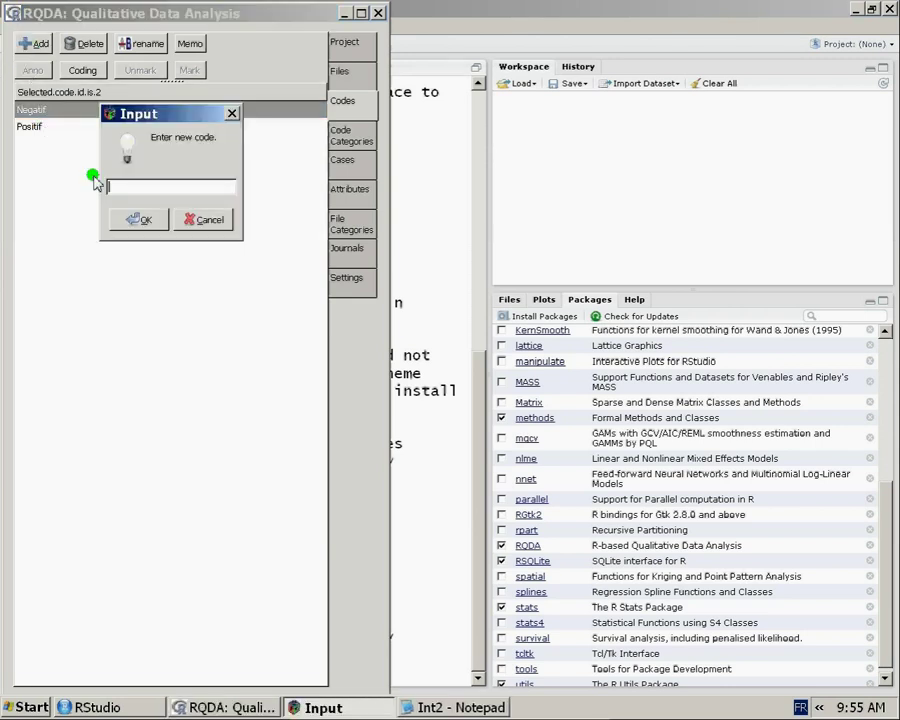
{"action": "type", "text": "Neutre"}
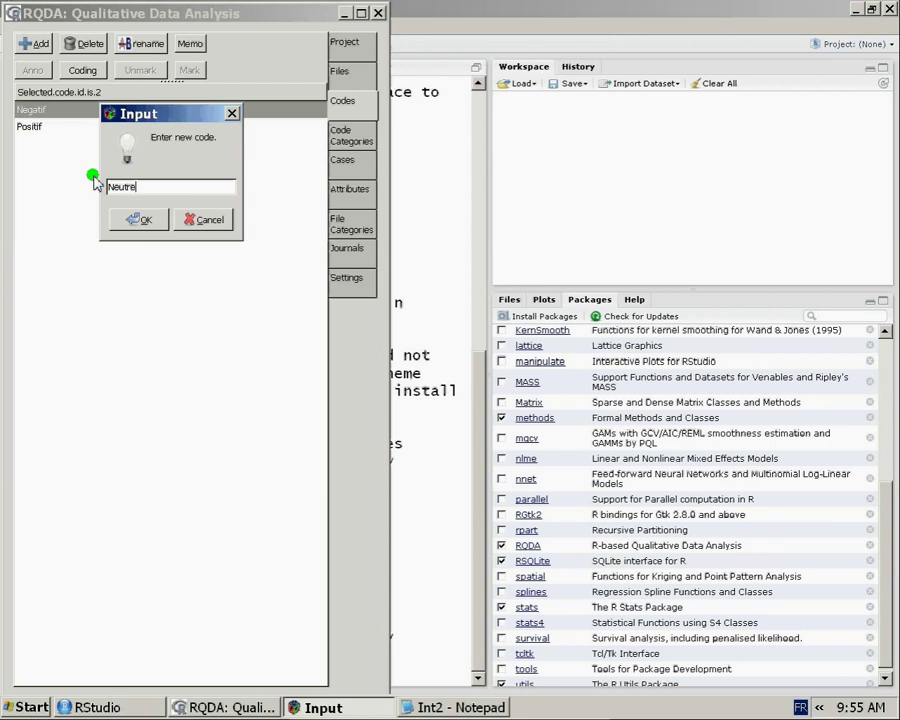
{"action": "left_click", "coordinate": [133, 220]}
Step: Delete the Neutre code from the code list and confirm the deletion
{"action": "left_click", "coordinate": [38, 110]}
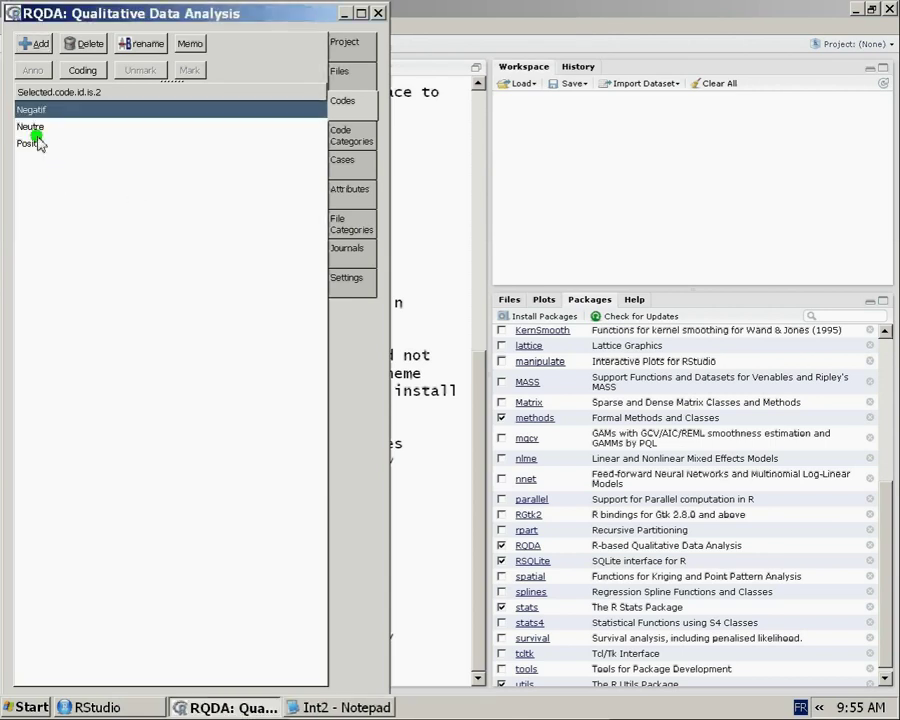
{"action": "left_click", "coordinate": [38, 142]}
{"action": "left_click", "coordinate": [38, 128]}
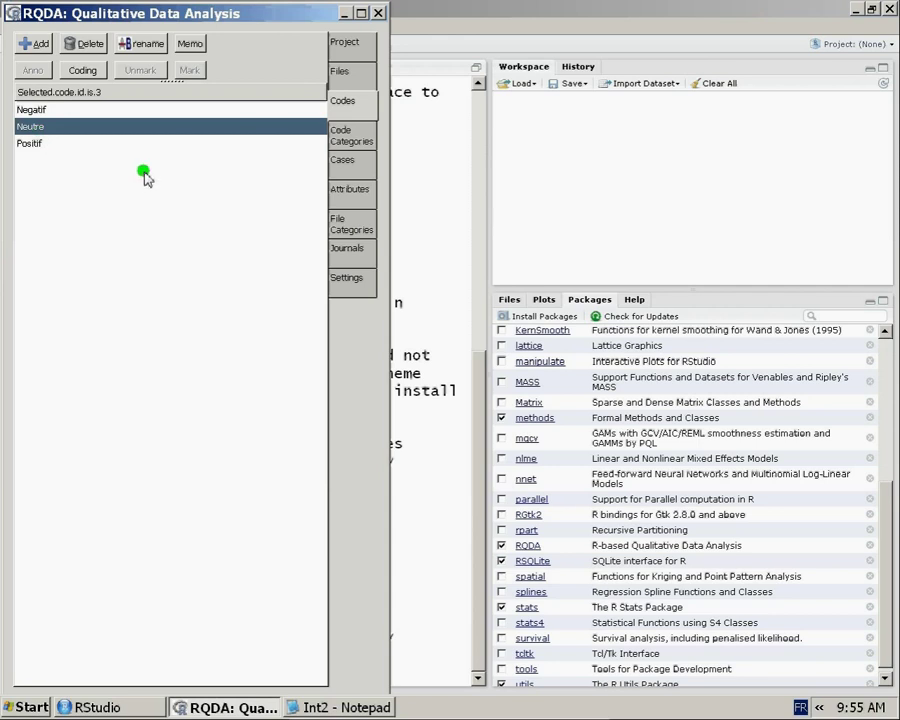
{"action": "left_click", "coordinate": [87, 46]}
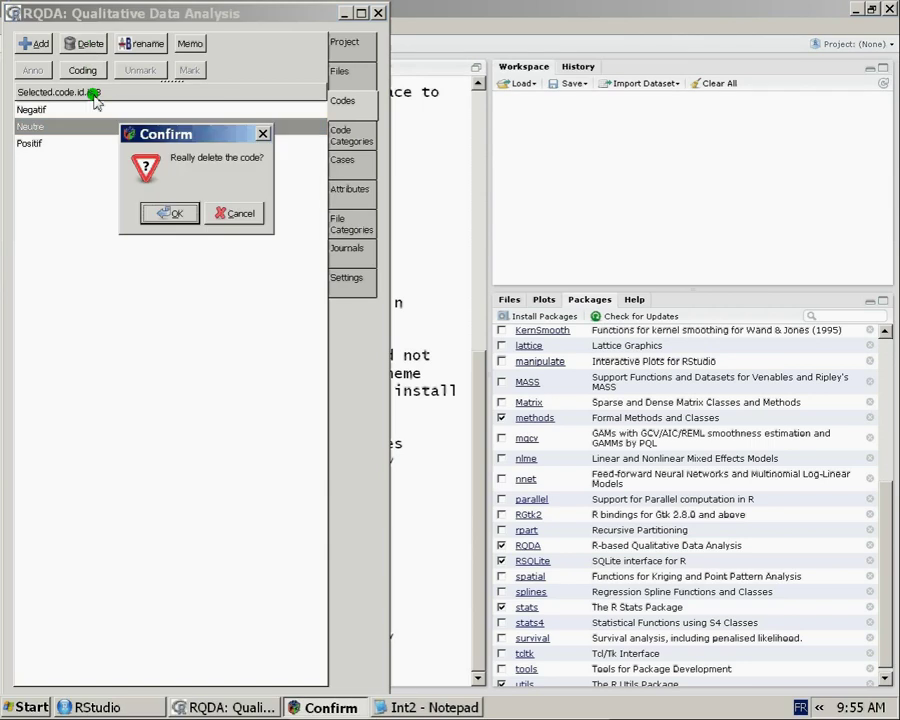
{"action": "left_click", "coordinate": [172, 210]}
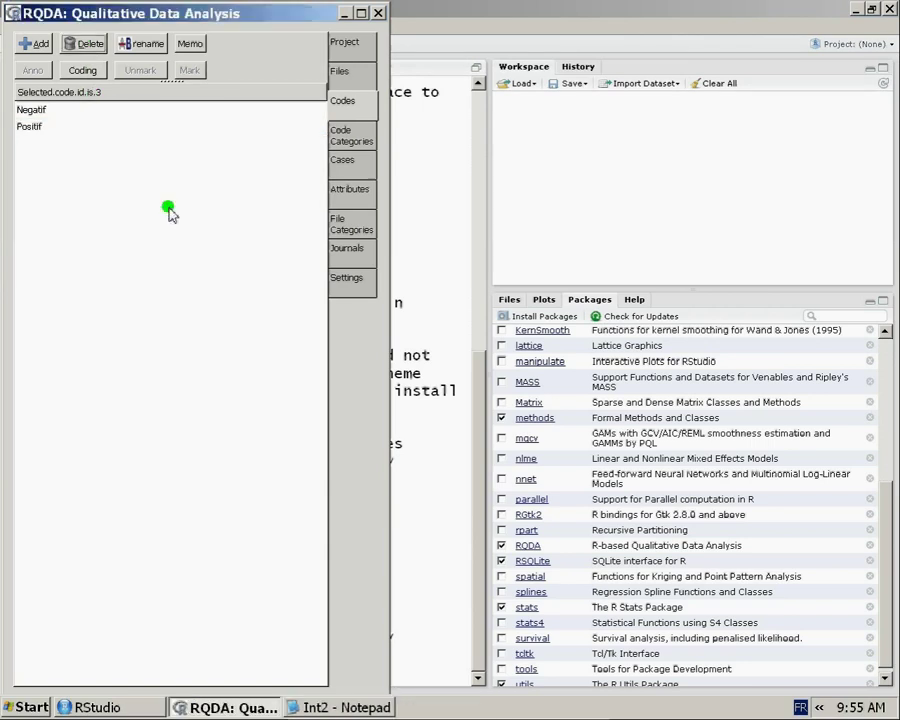
{"action": "left_click", "coordinate": [90, 113]}
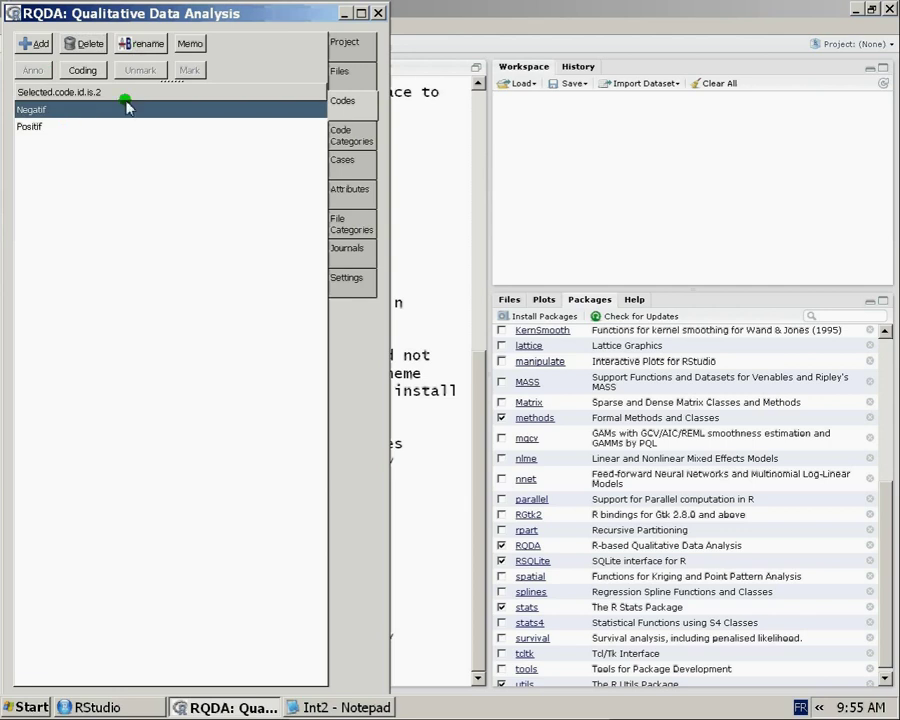
{"action": "left_click", "coordinate": [140, 43]}
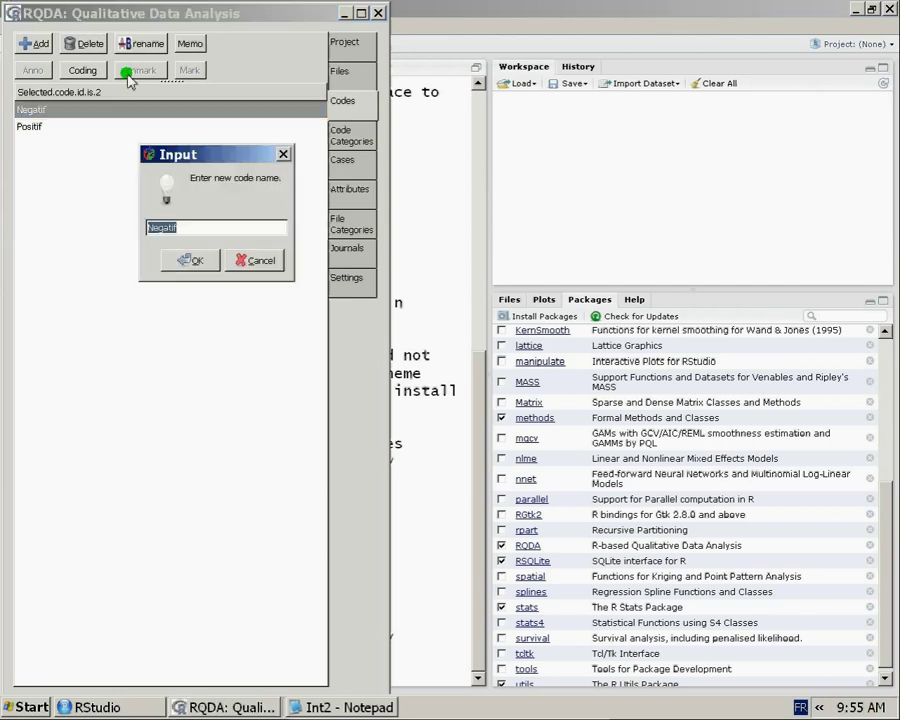
{"action": "left_click", "coordinate": [198, 228]}
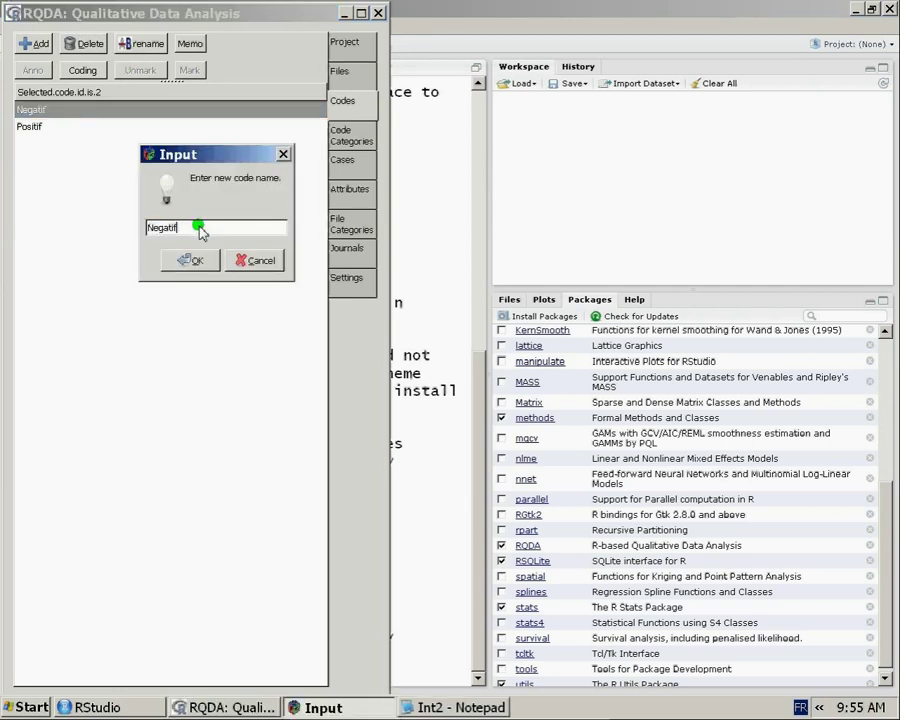
{"action": "double_click", "coordinate": [148, 228]}
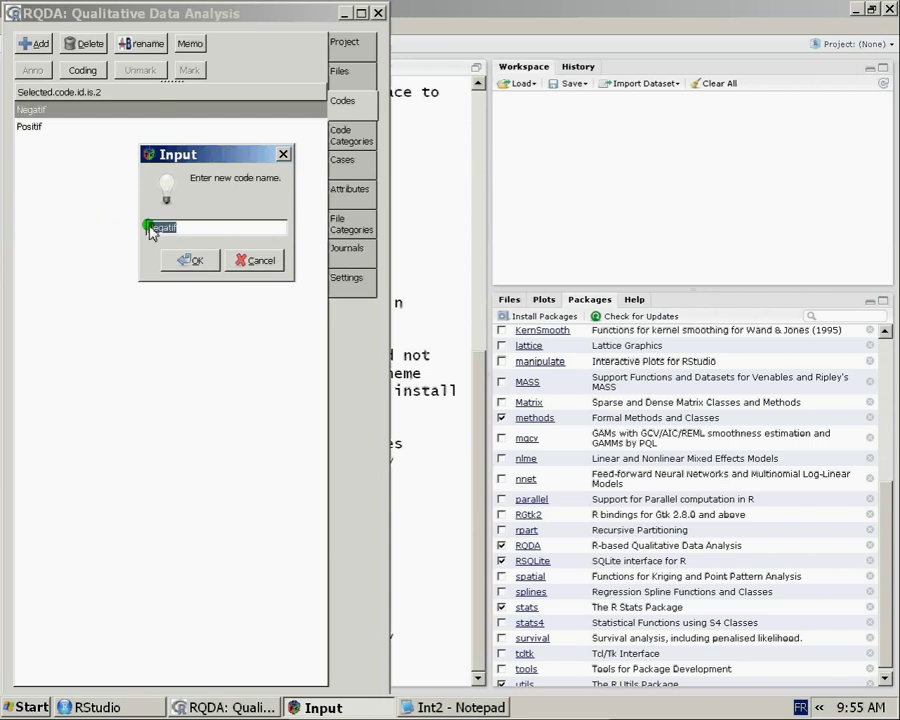
{"action": "left_click", "coordinate": [248, 226]}
{"action": "left_click", "coordinate": [284, 154]}
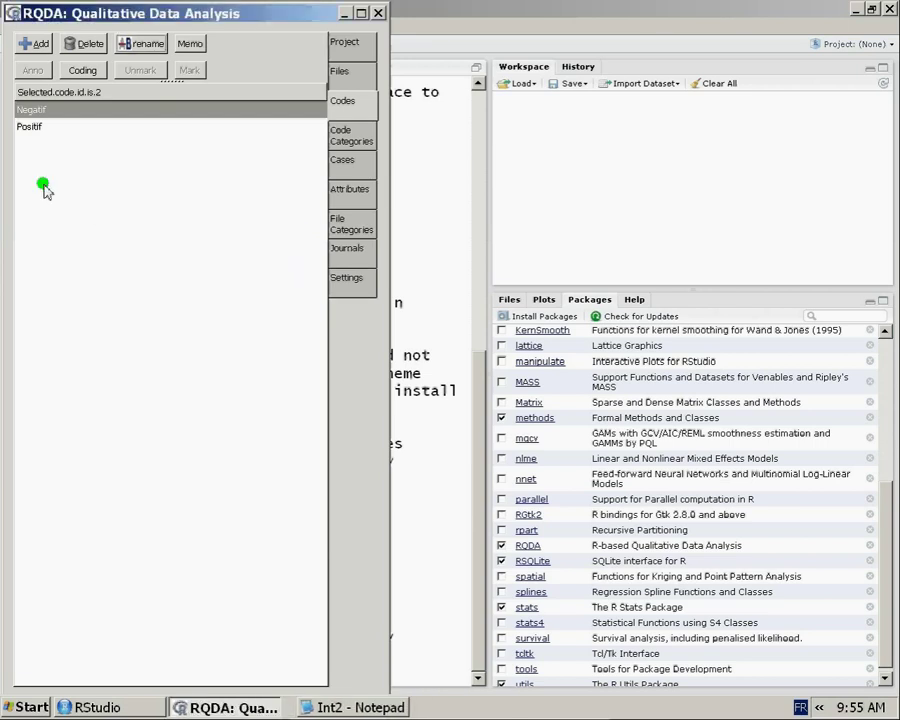
Step: View the memo of the Negatif code and the memo of the Positif code, closing each without writing anything
{"action": "left_click", "coordinate": [44, 127]}
{"action": "left_click", "coordinate": [122, 109]}
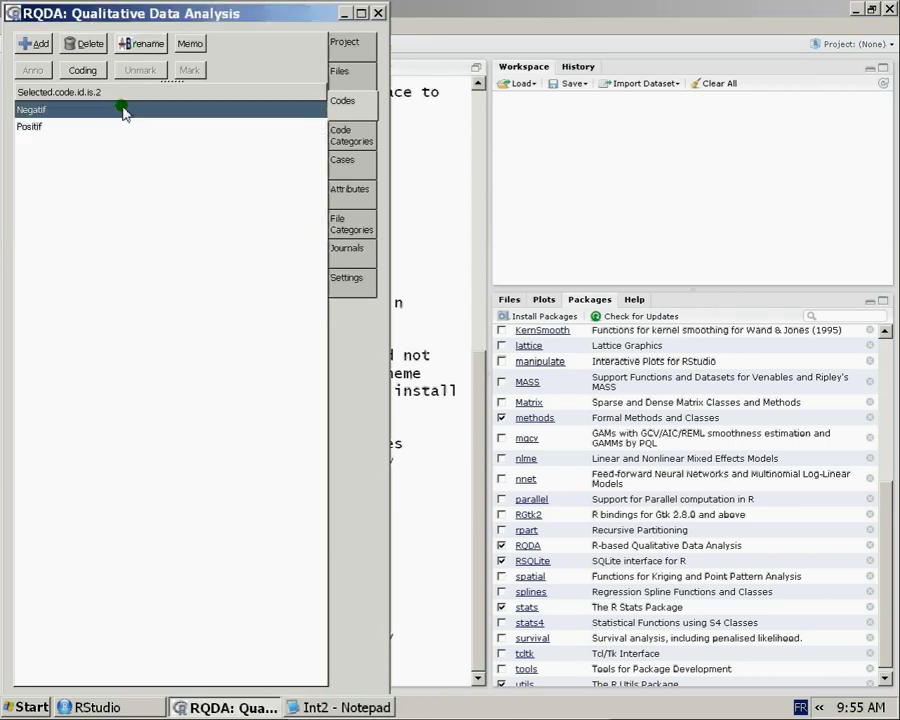
{"action": "left_click", "coordinate": [340, 72]}
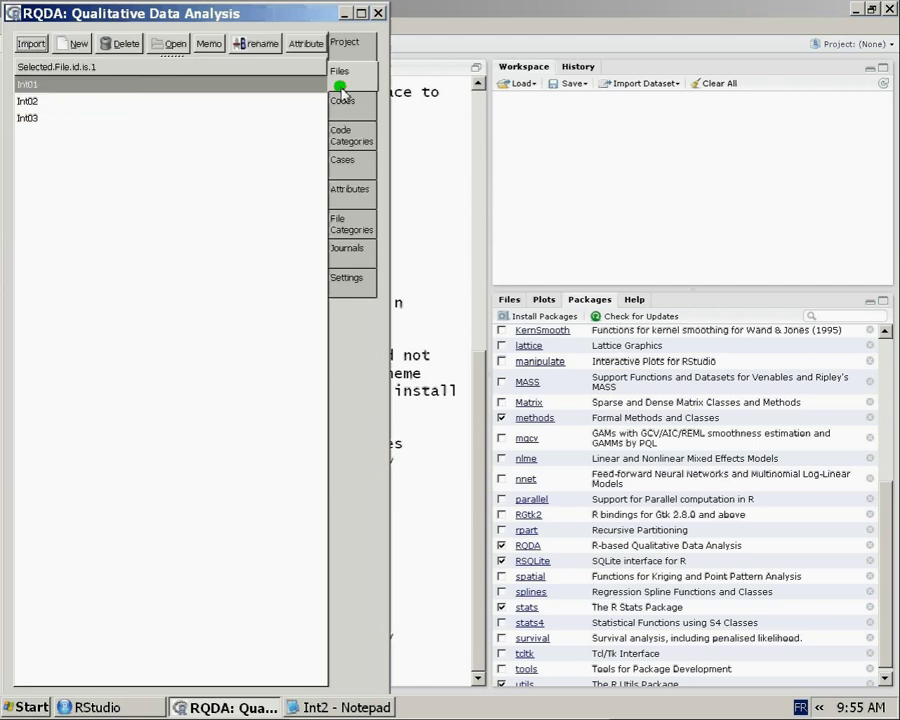
{"action": "left_click", "coordinate": [342, 103]}
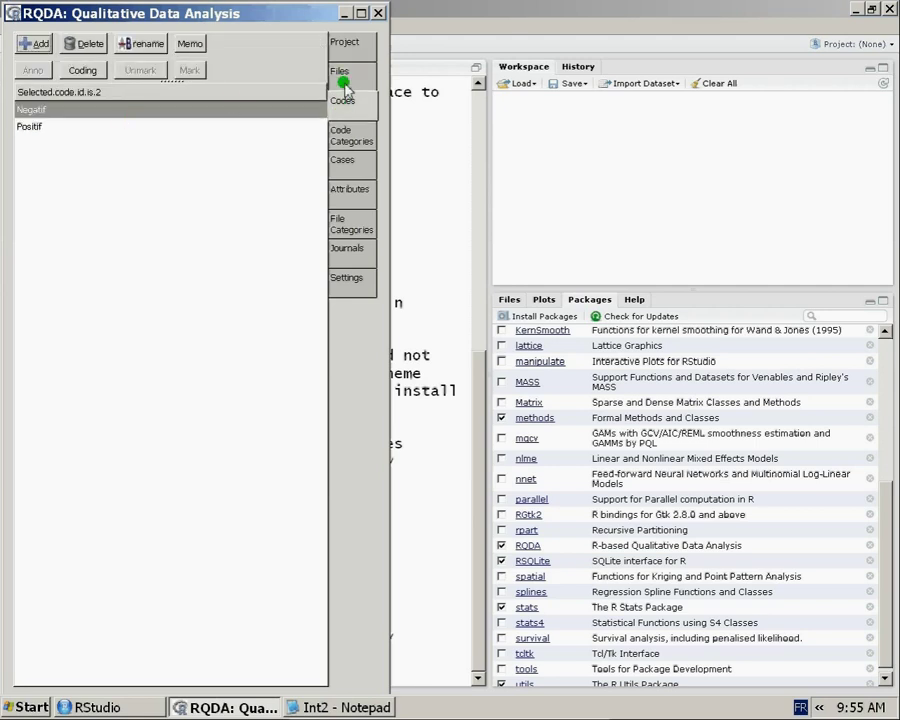
{"action": "left_click", "coordinate": [140, 120]}
{"action": "left_click", "coordinate": [190, 44]}
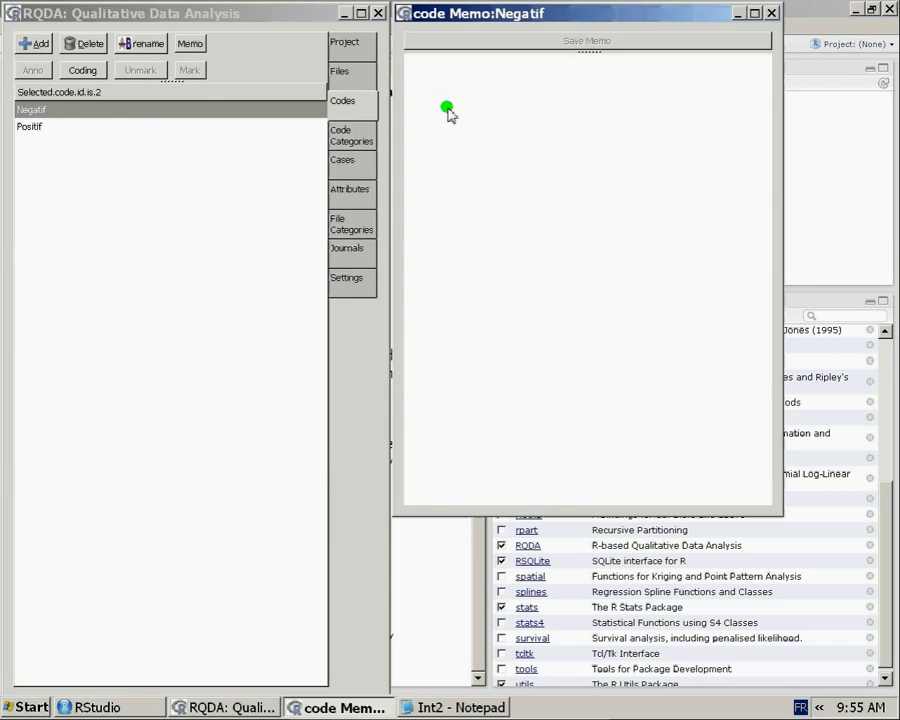
{"action": "left_click", "coordinate": [771, 13]}
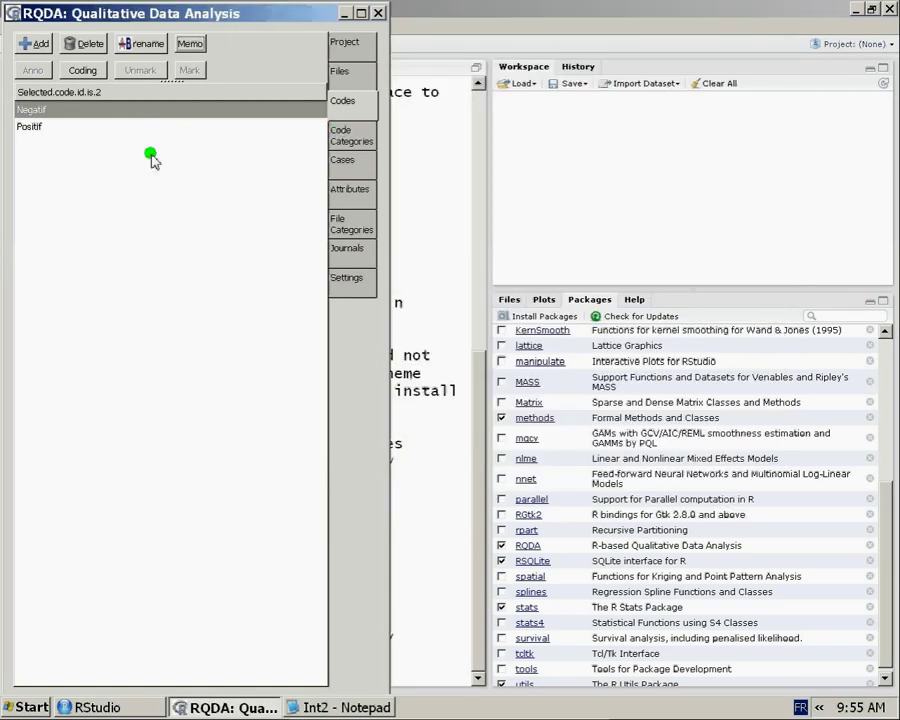
{"action": "left_click", "coordinate": [150, 126]}
{"action": "left_click", "coordinate": [188, 44]}
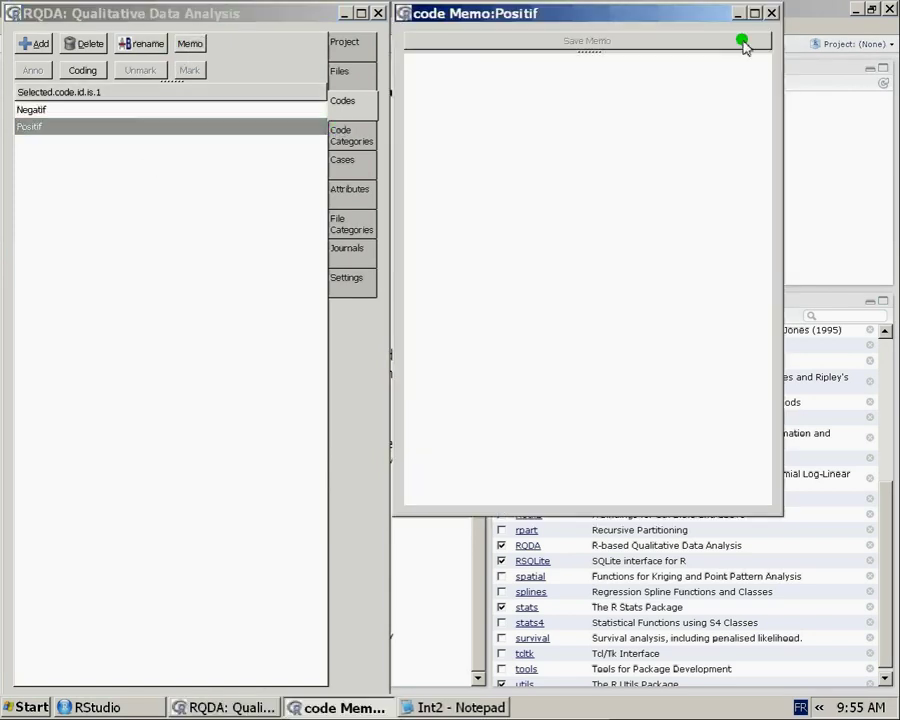
{"action": "left_click", "coordinate": [771, 13]}
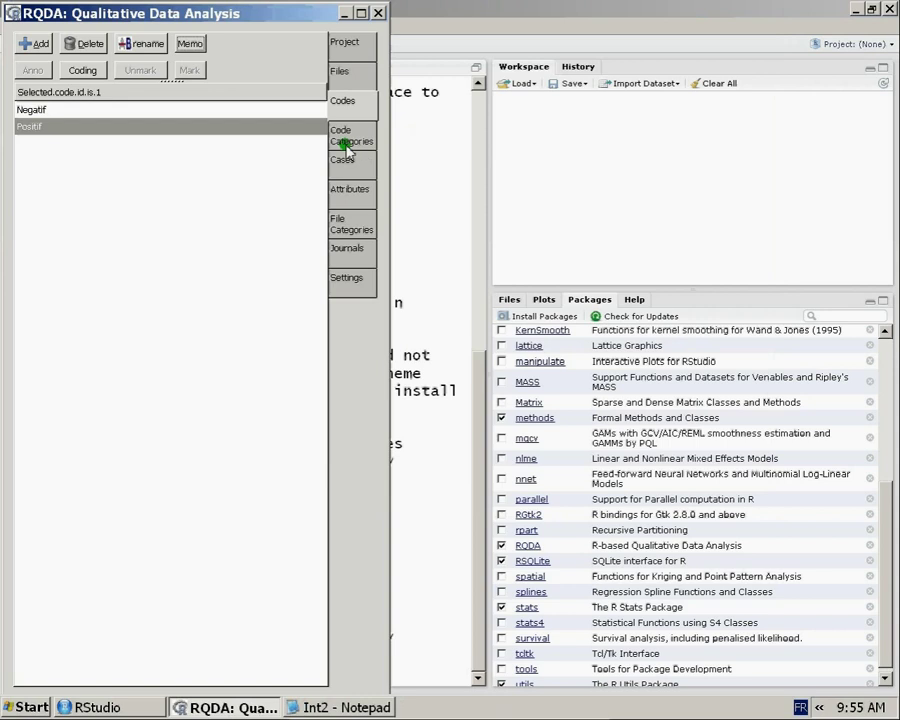
{"action": "left_click", "coordinate": [343, 45]}
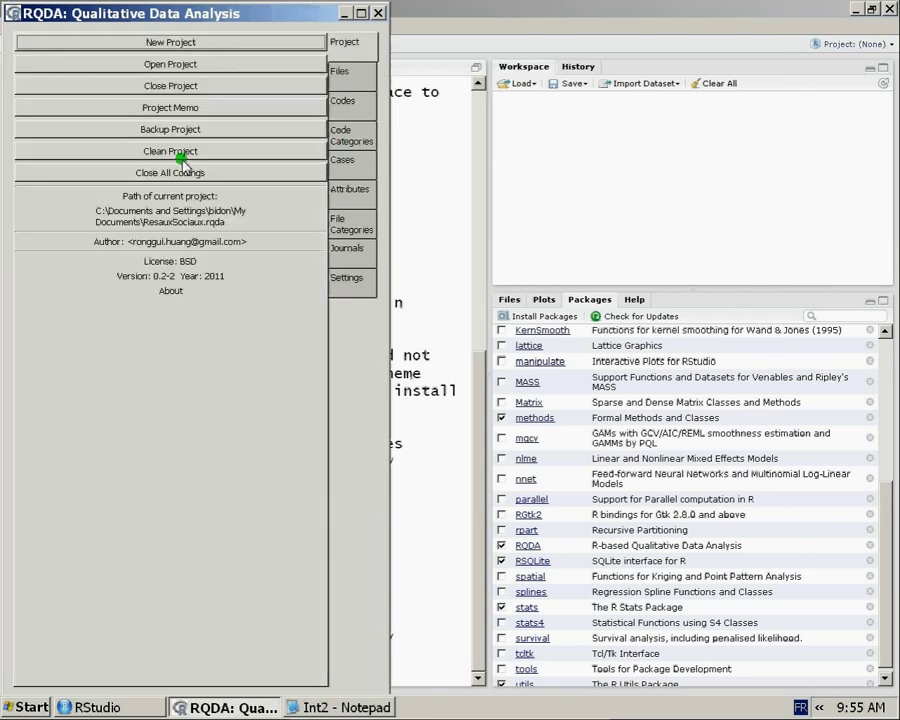
{"action": "left_click", "coordinate": [340, 70]}
{"action": "left_click", "coordinate": [191, 103]}
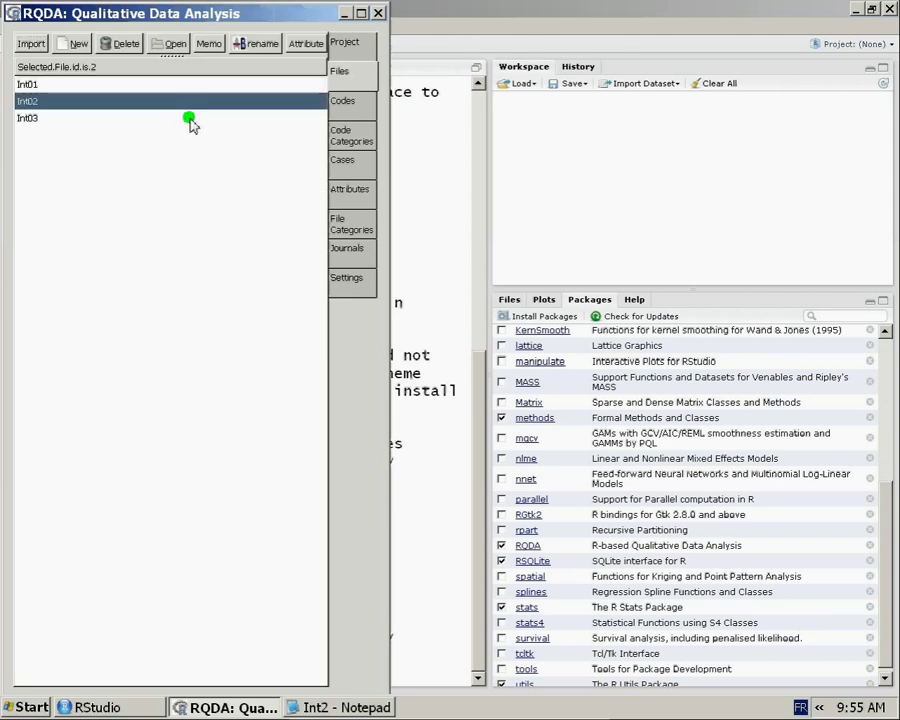
{"action": "left_click", "coordinate": [190, 119]}
{"action": "left_click", "coordinate": [189, 100]}
{"action": "left_click", "coordinate": [187, 85]}
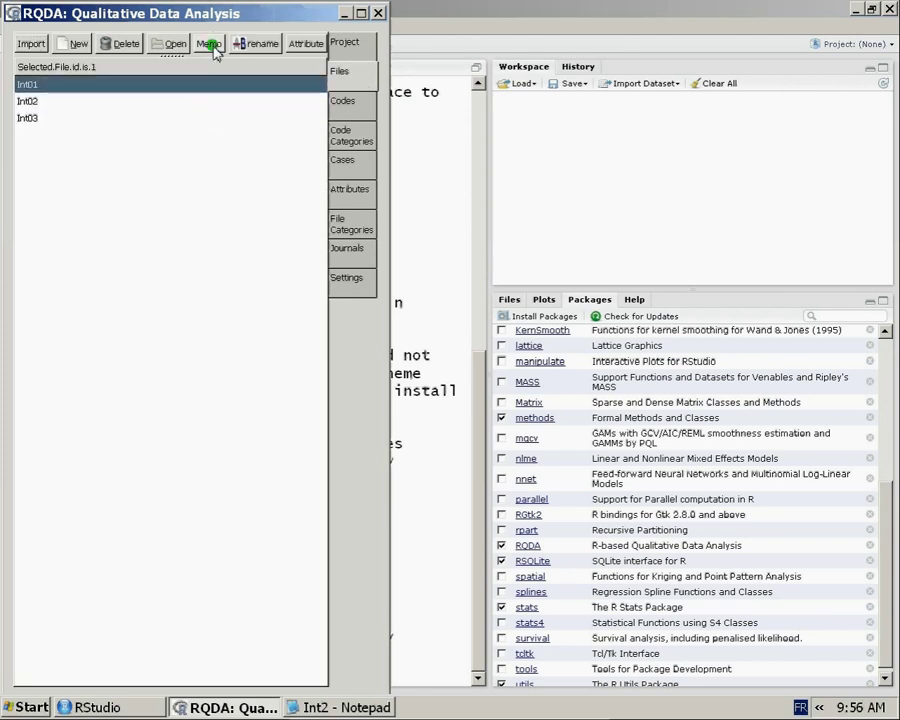
Step: Return to the code list and check the Negatif and Positif memos again, closing each one
{"action": "left_click", "coordinate": [343, 101]}
{"action": "left_click", "coordinate": [140, 111]}
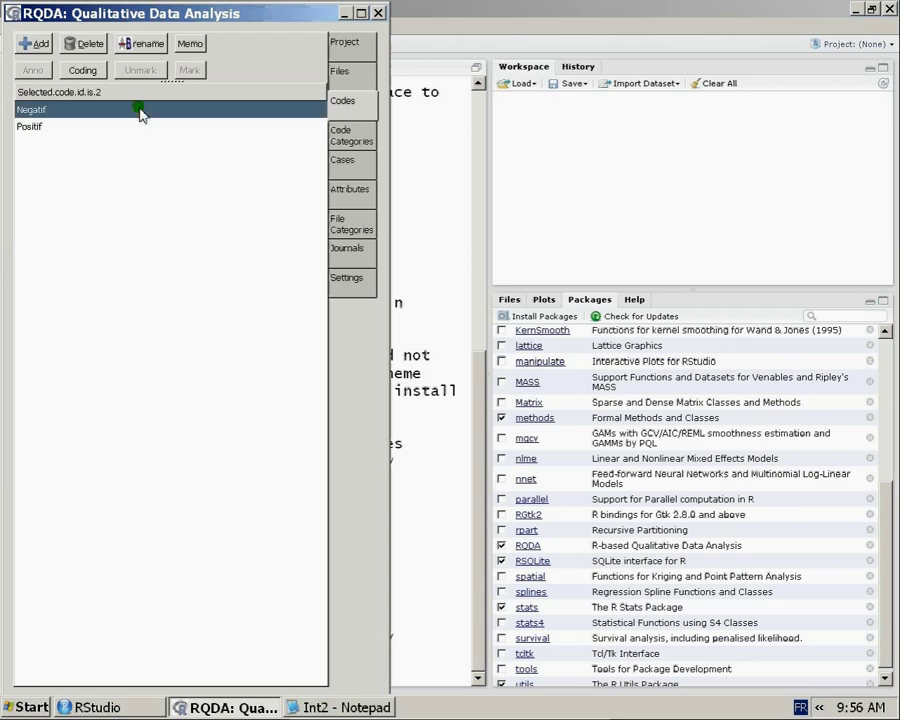
{"action": "left_click", "coordinate": [190, 44]}
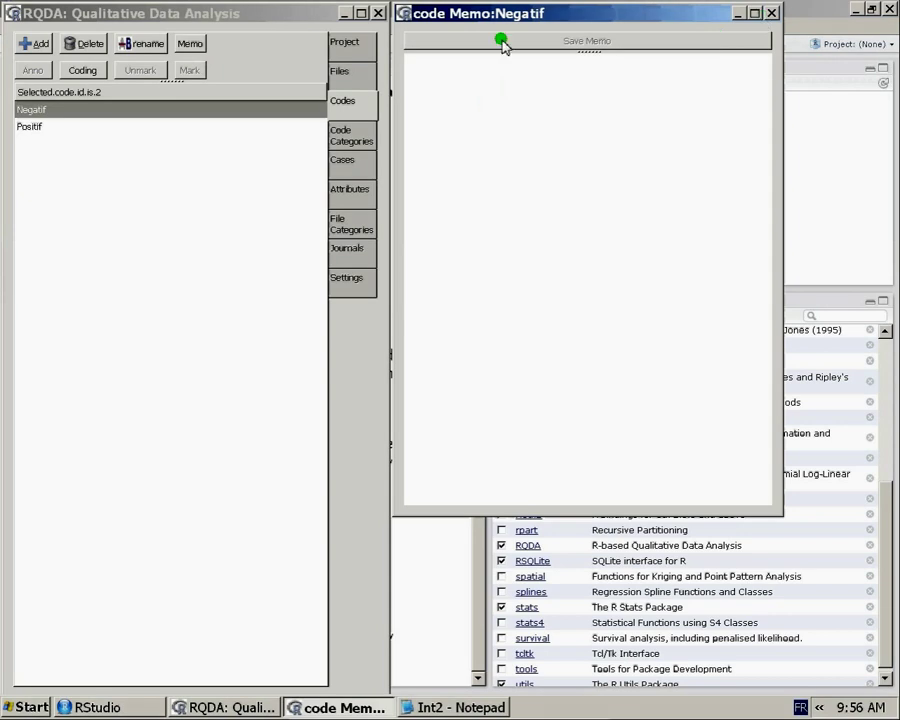
{"action": "left_click", "coordinate": [772, 12]}
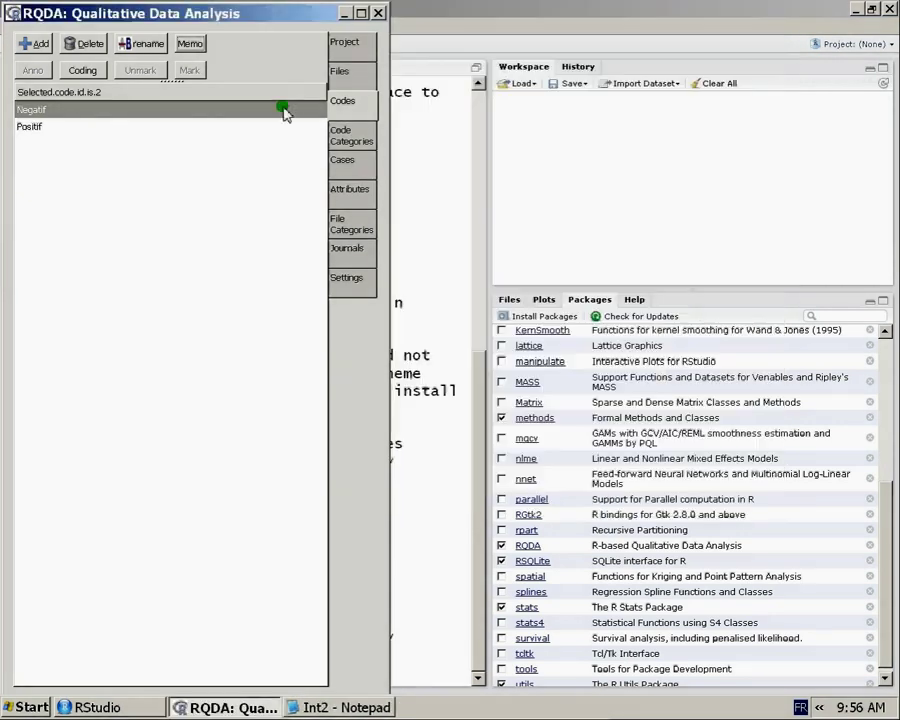
{"action": "left_click", "coordinate": [234, 124]}
{"action": "left_click", "coordinate": [193, 45]}
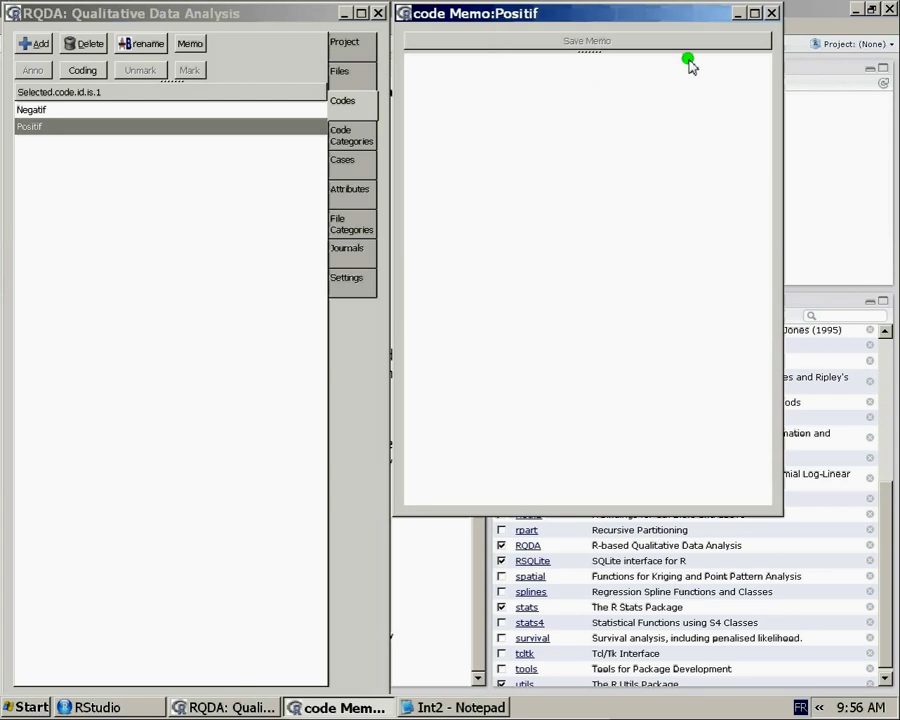
{"action": "left_click", "coordinate": [772, 12]}
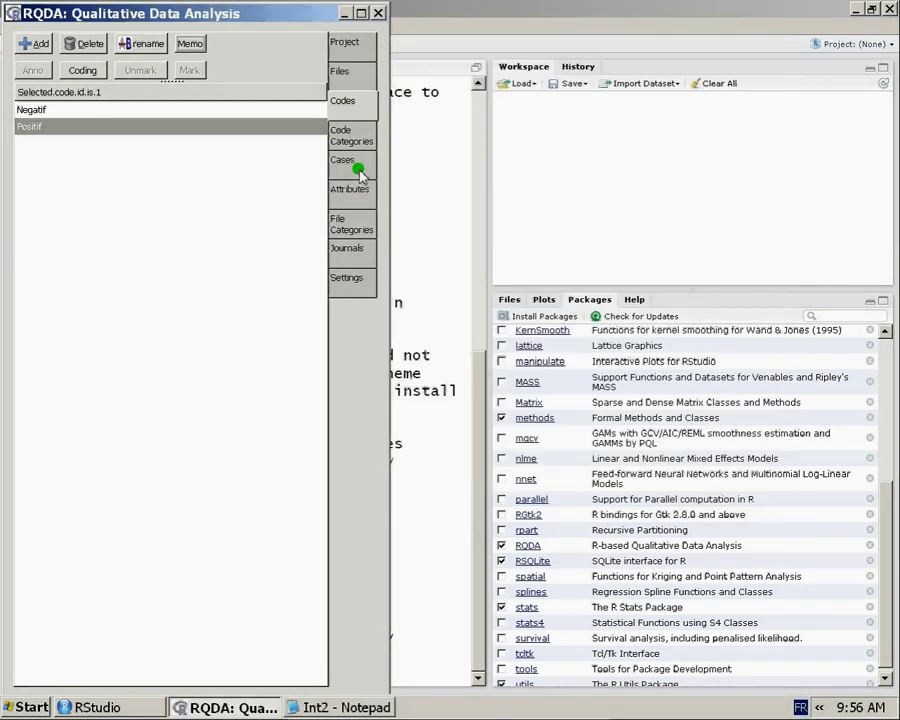
Step: Open the Negatif code's memo once more and close it without adding text
{"action": "left_click", "coordinate": [174, 112]}
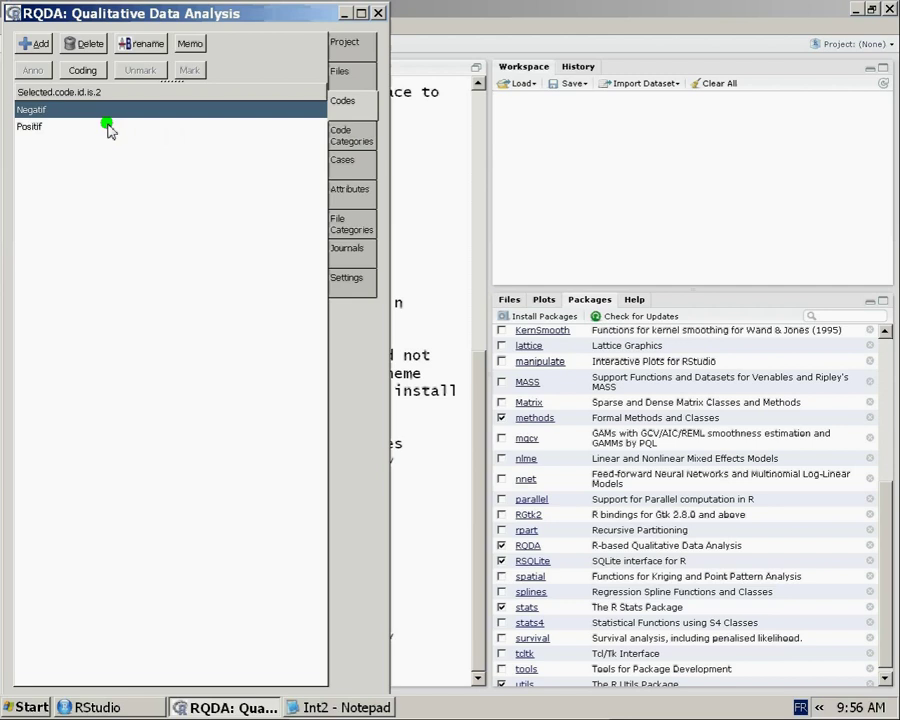
{"action": "left_click", "coordinate": [190, 44]}
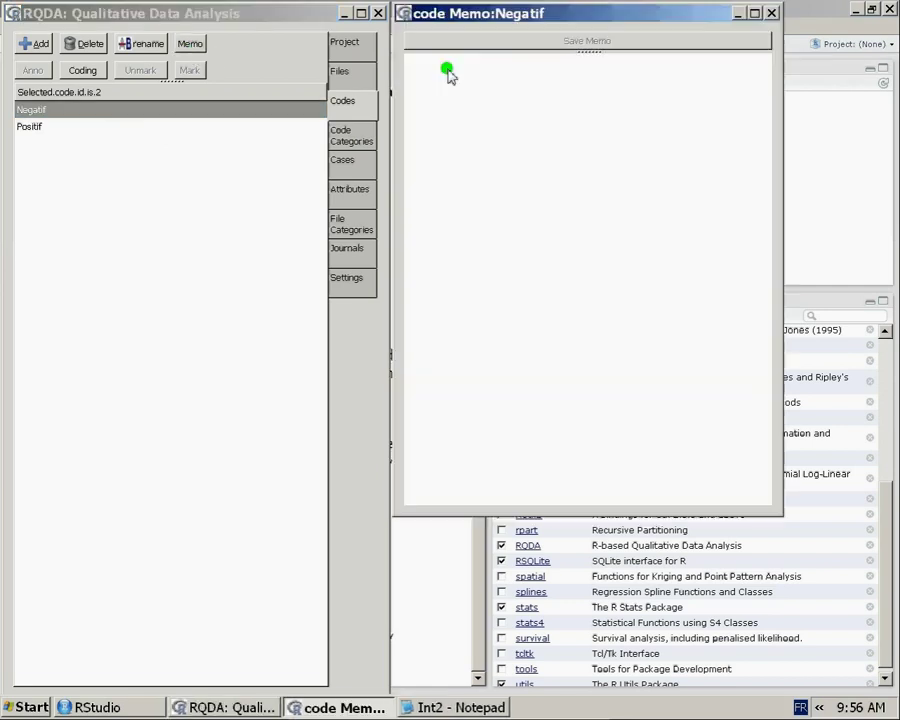
{"action": "left_click", "coordinate": [772, 10]}
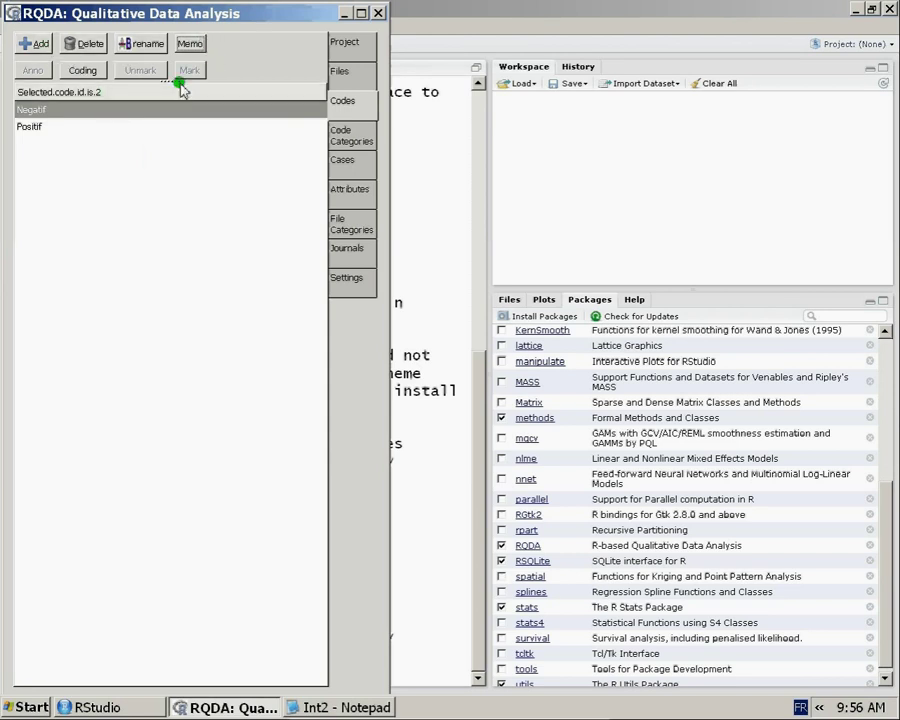
Step: Open the Int01 interview file and display the code list beside its text
{"action": "left_click", "coordinate": [340, 71]}
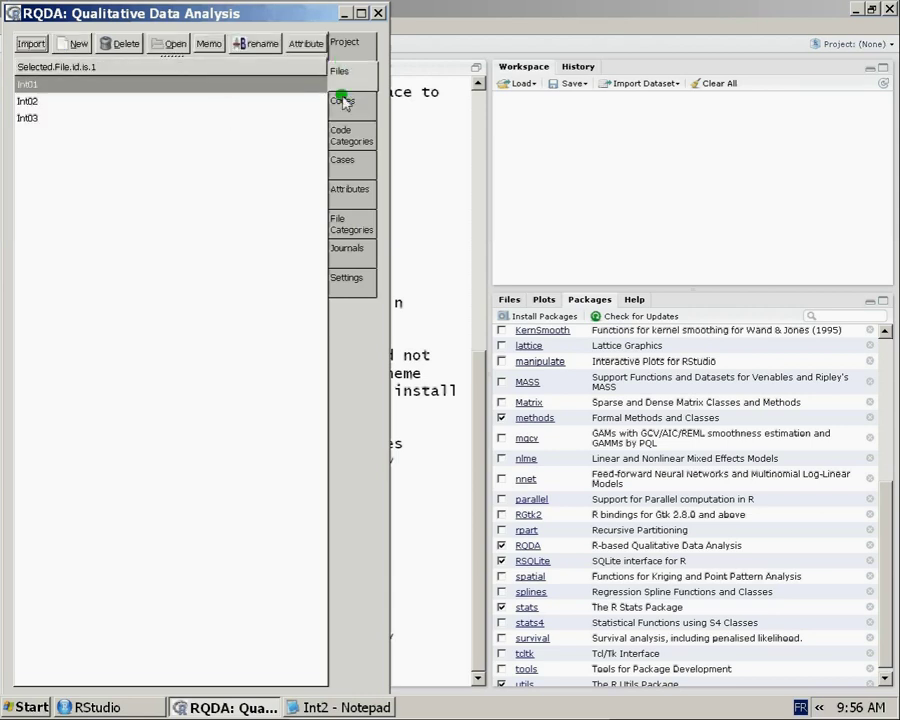
{"action": "left_click", "coordinate": [342, 101]}
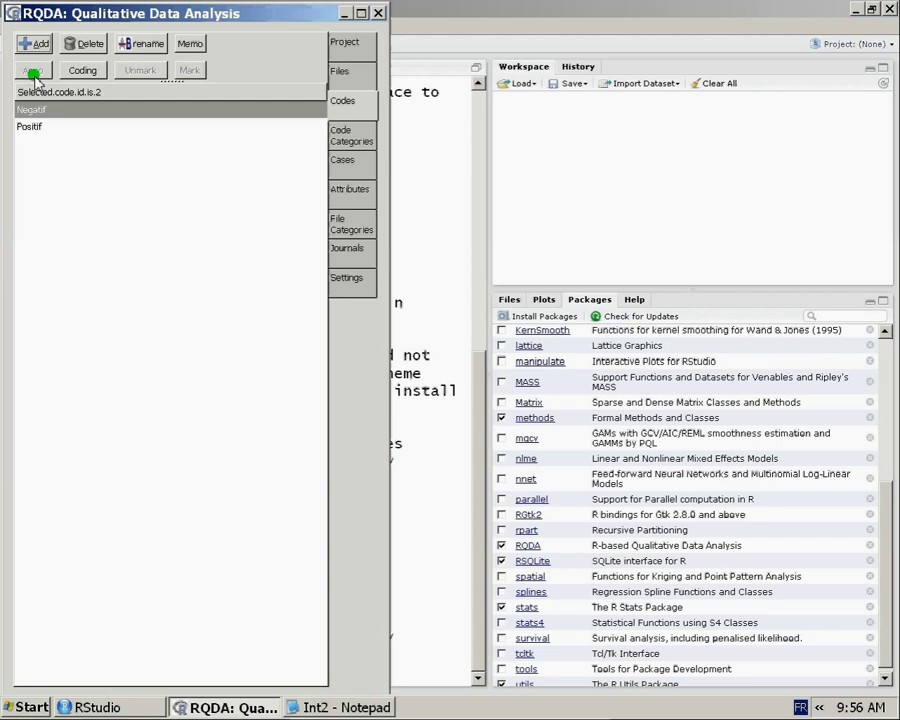
{"action": "left_click", "coordinate": [338, 74]}
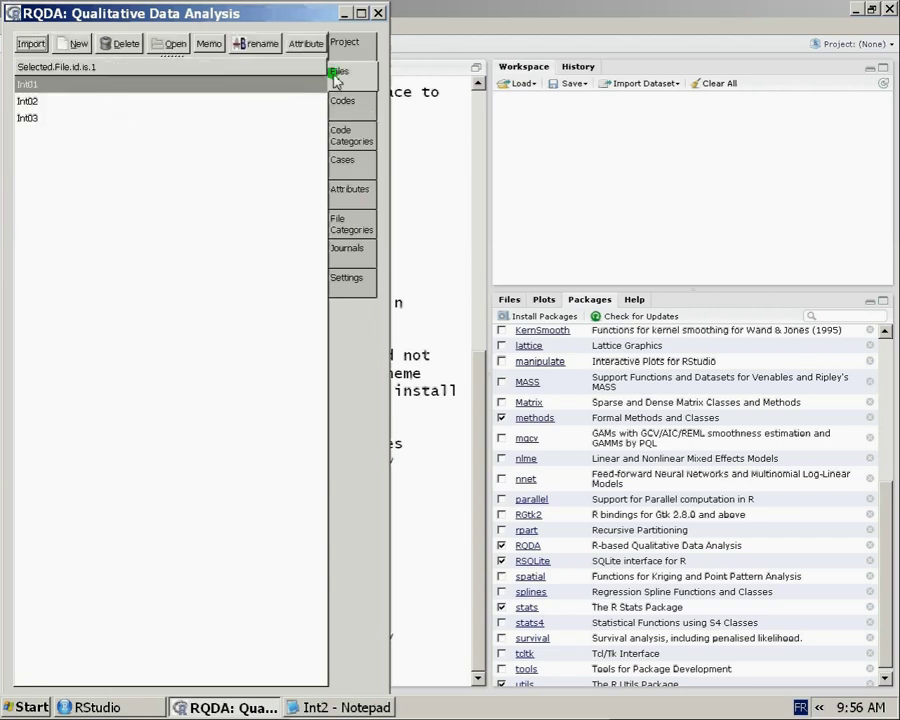
{"action": "left_click", "coordinate": [120, 86]}
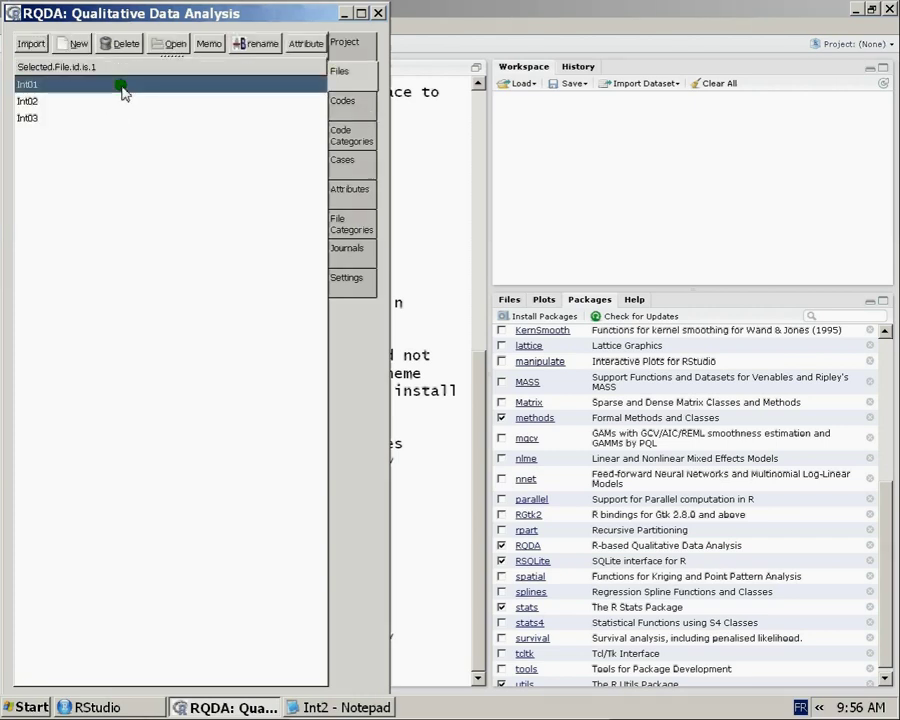
{"action": "left_click", "coordinate": [344, 102]}
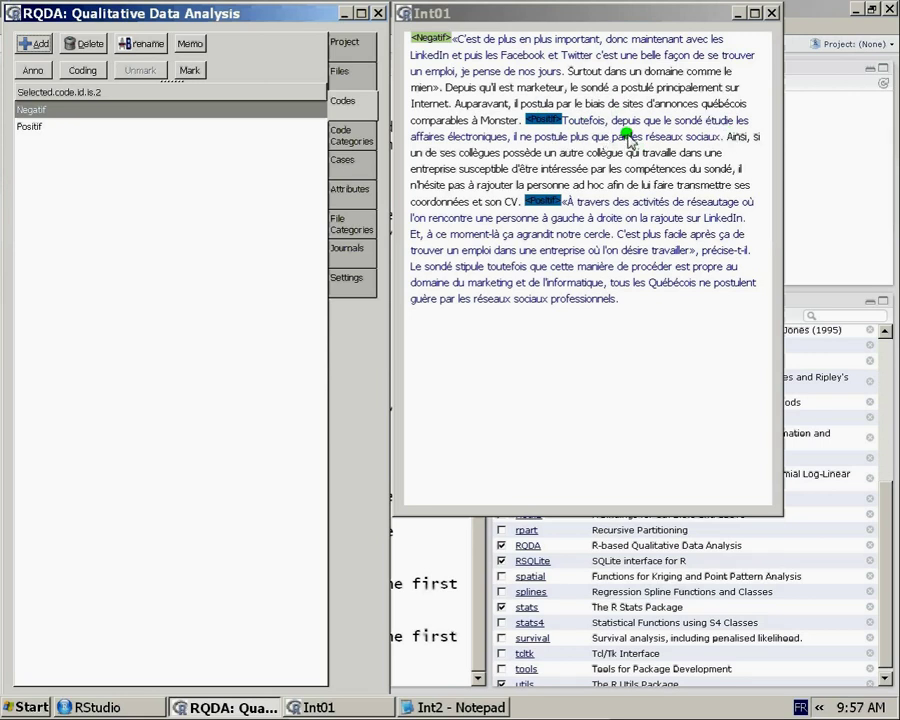
Step: Remove the Positif coding from the Int01 passage running from "Toutefois, depuis que le sondé" to "réseaux sociaux"
{"action": "left_click", "coordinate": [714, 140]}
{"action": "left_click_drag", "start_coordinate": [714, 140], "coordinate": [539, 124]}
{"action": "left_click", "coordinate": [574, 121]}
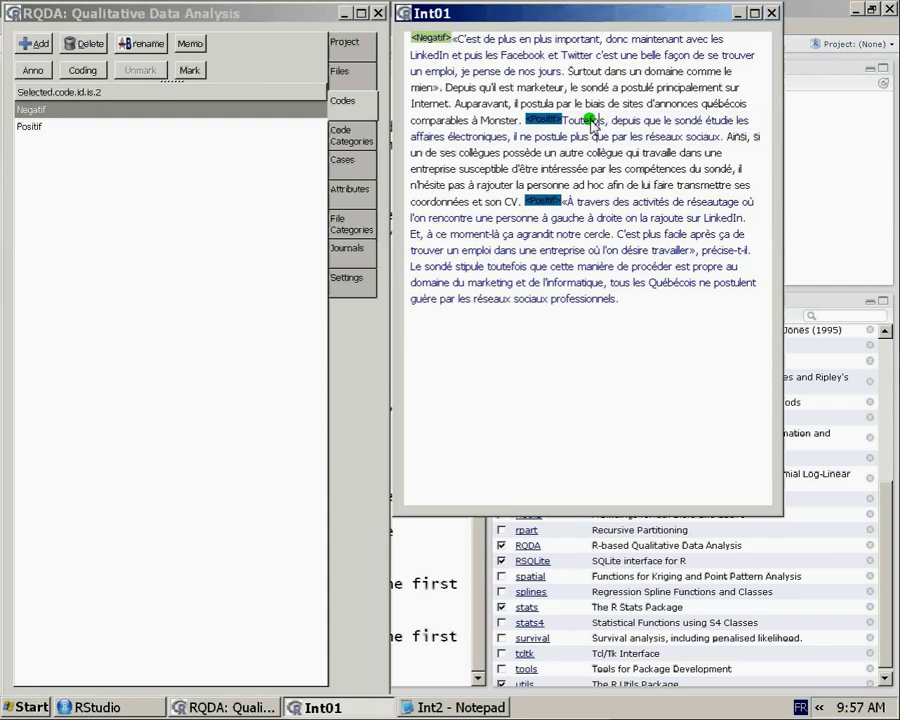
{"action": "left_click_drag", "start_coordinate": [572, 123], "coordinate": [701, 139]}
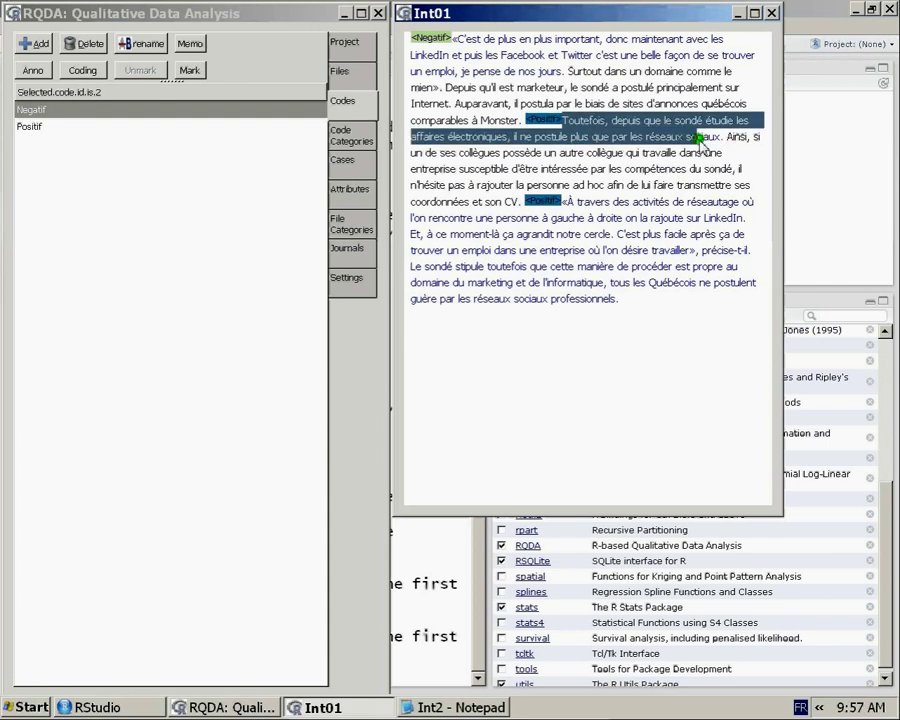
{"action": "left_click", "coordinate": [88, 126]}
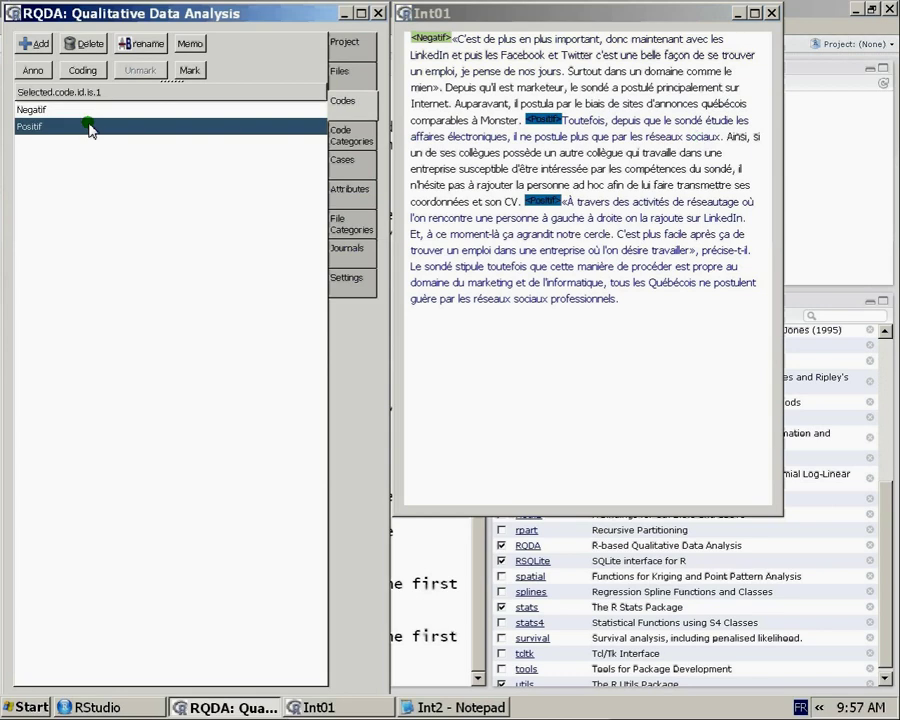
{"action": "left_click", "coordinate": [722, 142]}
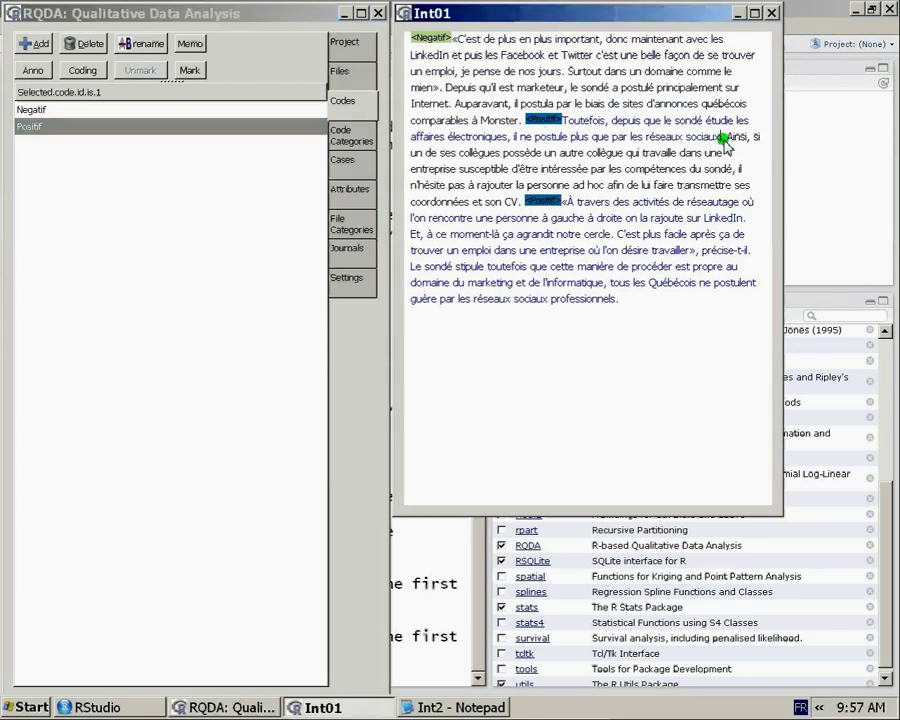
{"action": "left_click_drag", "start_coordinate": [722, 142], "coordinate": [561, 128]}
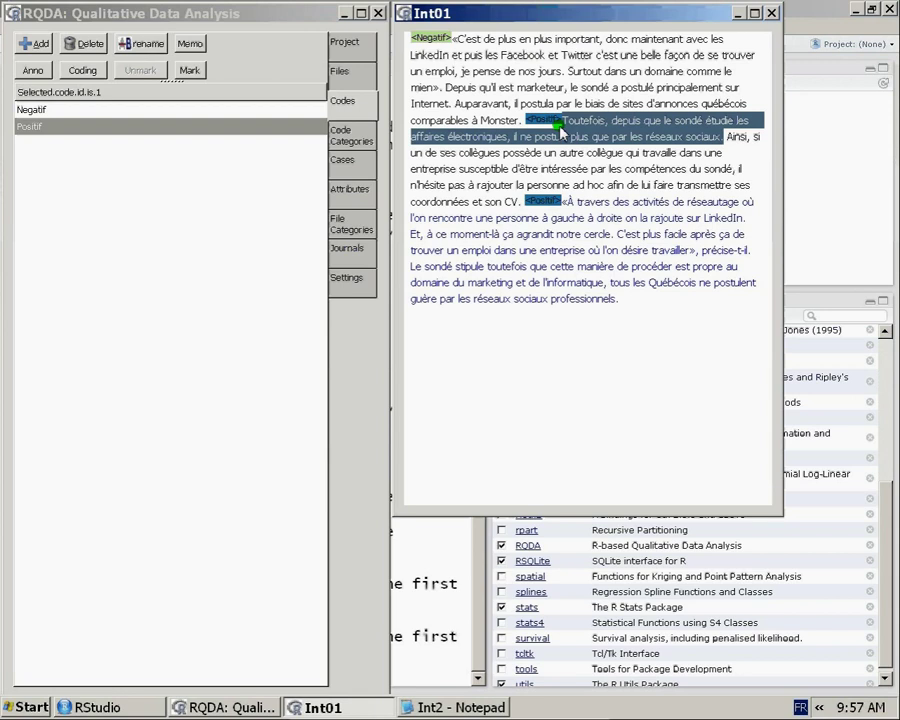
{"action": "left_click", "coordinate": [555, 132]}
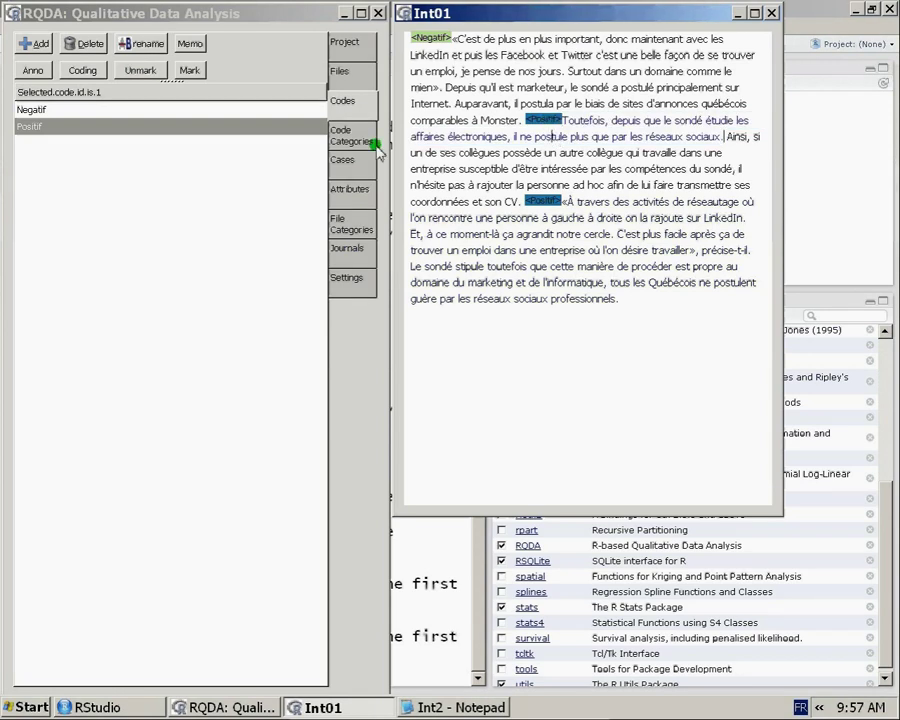
{"action": "left_click", "coordinate": [139, 71]}
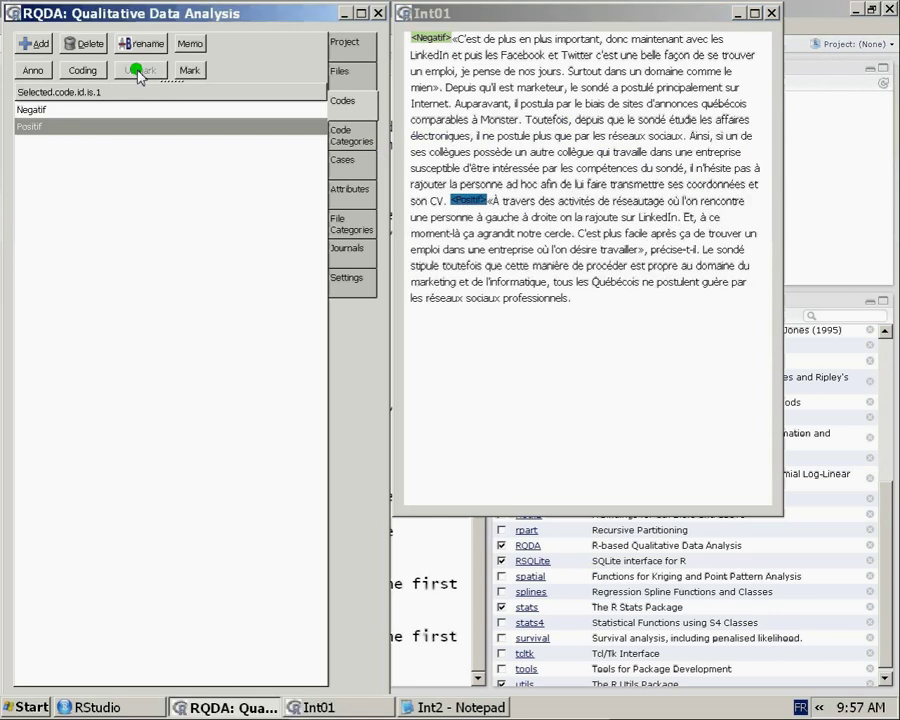
Step: Remove the Negatif coding from Int01's opening passage and the Positif coding from its final passage starting "À travers des activités"
{"action": "left_click", "coordinate": [464, 154]}
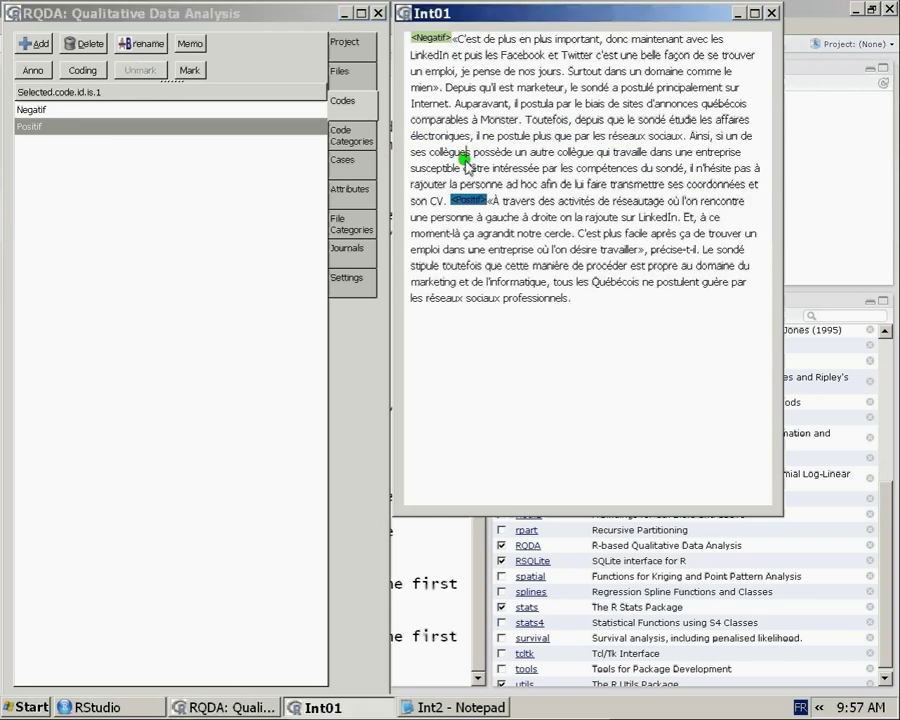
{"action": "left_click", "coordinate": [437, 40]}
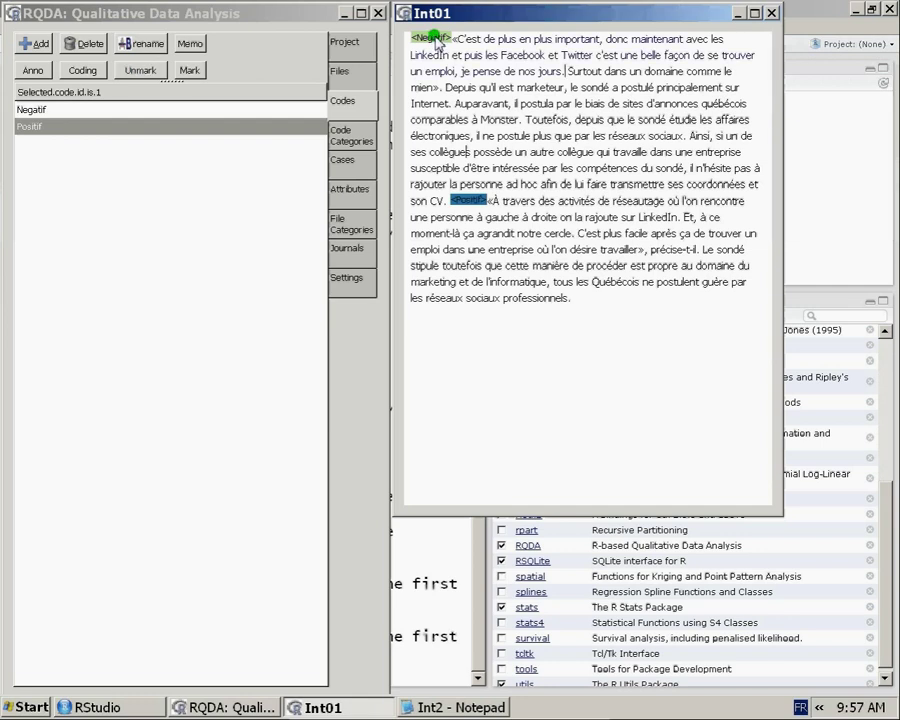
{"action": "left_click", "coordinate": [155, 72]}
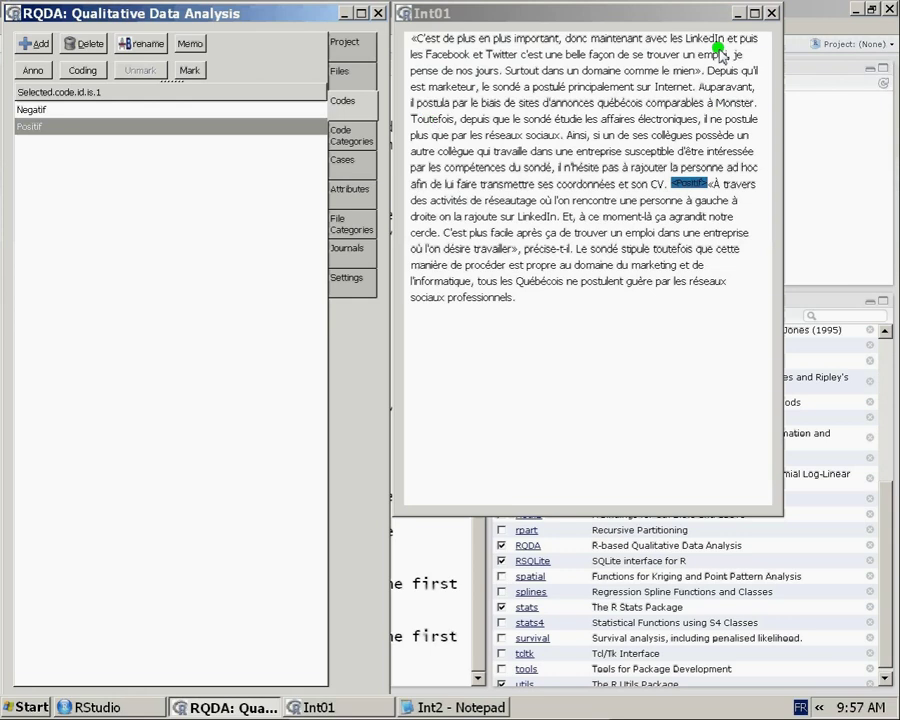
{"action": "left_click", "coordinate": [689, 190]}
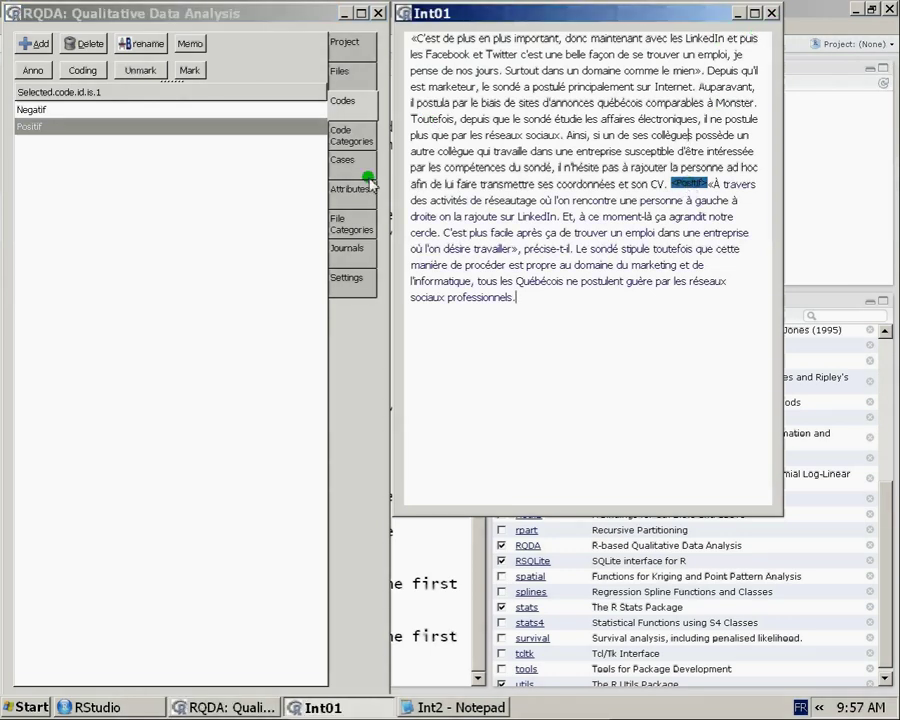
{"action": "left_click", "coordinate": [141, 70]}
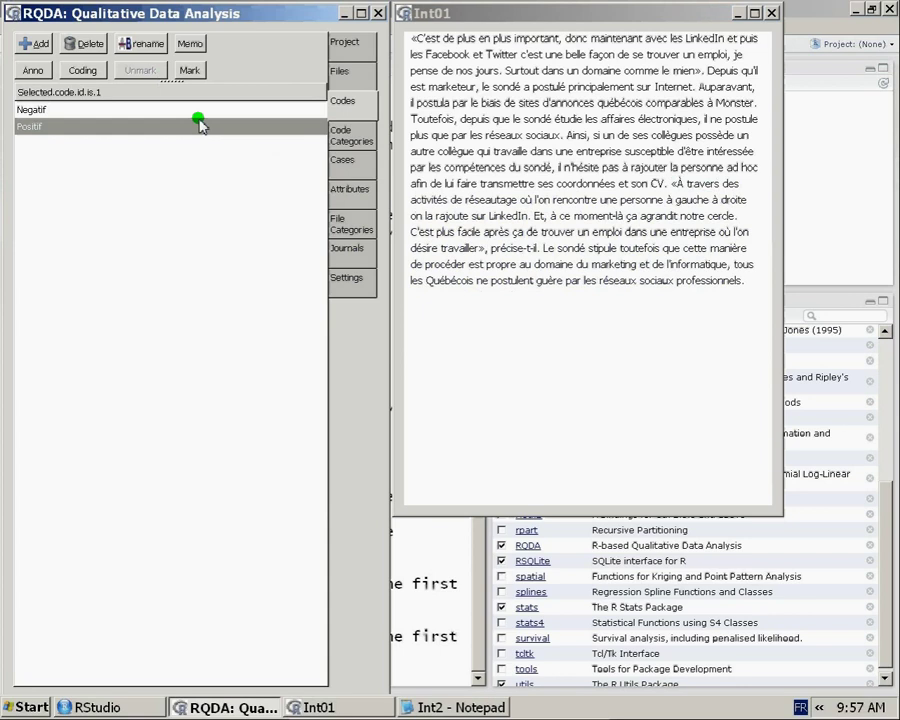
Step: Code the Int01 passage from its opening quotation to "réseaux sociaux" as Negatif
{"action": "left_click", "coordinate": [191, 110]}
{"action": "left_click_drag", "start_coordinate": [566, 135], "coordinate": [406, 38]}
{"action": "left_click", "coordinate": [189, 72]}
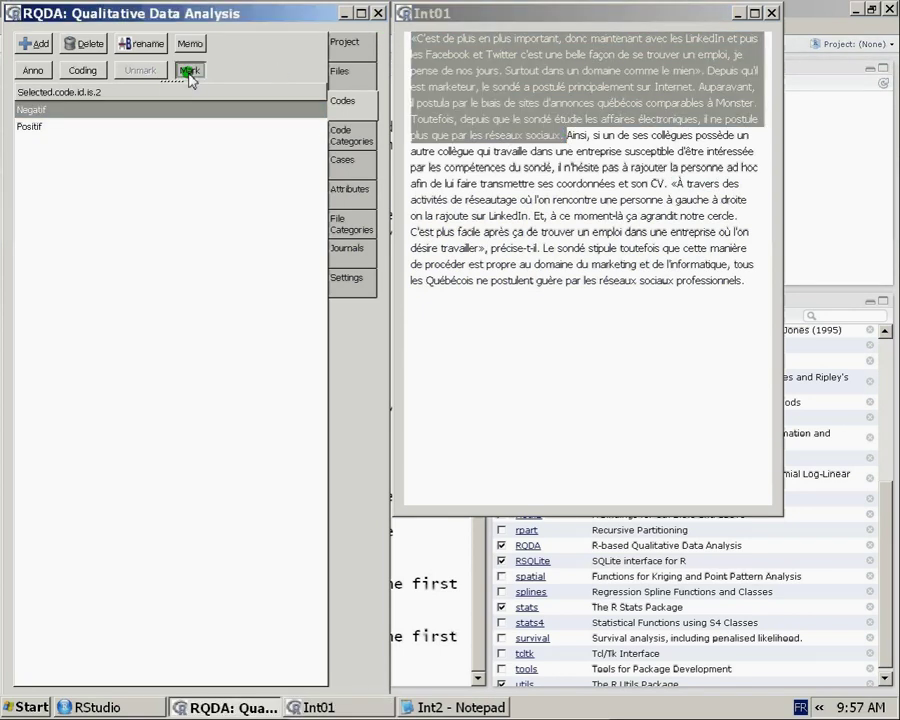
{"action": "left_click_drag", "start_coordinate": [464, 230], "coordinate": [645, 318]}
{"action": "left_click", "coordinate": [640, 338]}
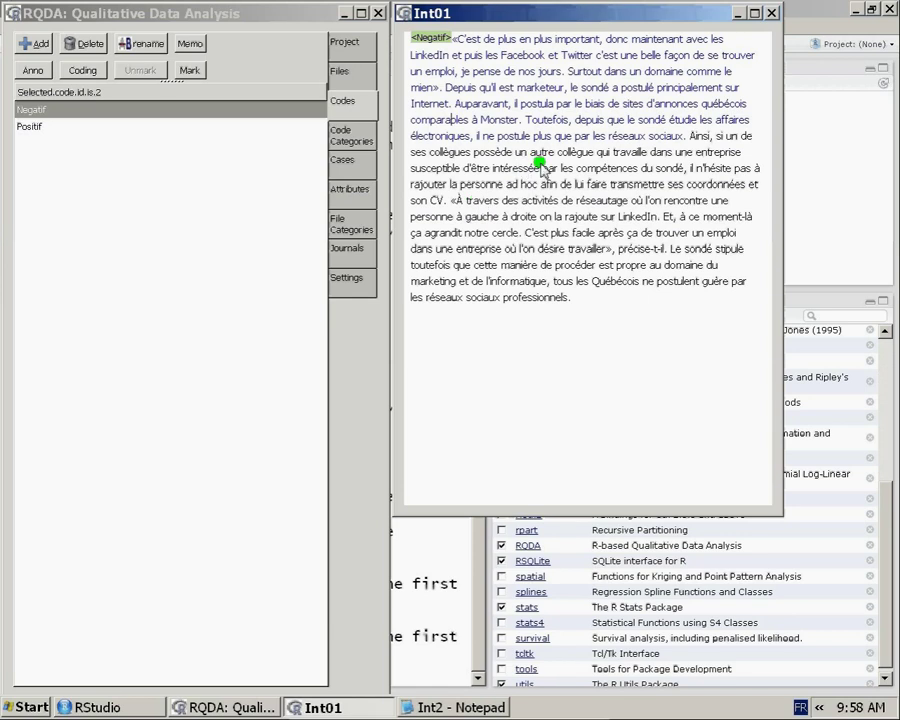
Step: Annotate the Int01 passage from "il n'hésite pas à" to "son CV" with the text "Annotation", save it and close the annotation
{"action": "left_click_drag", "start_coordinate": [507, 186], "coordinate": [456, 201]}
{"action": "left_click", "coordinate": [545, 203]}
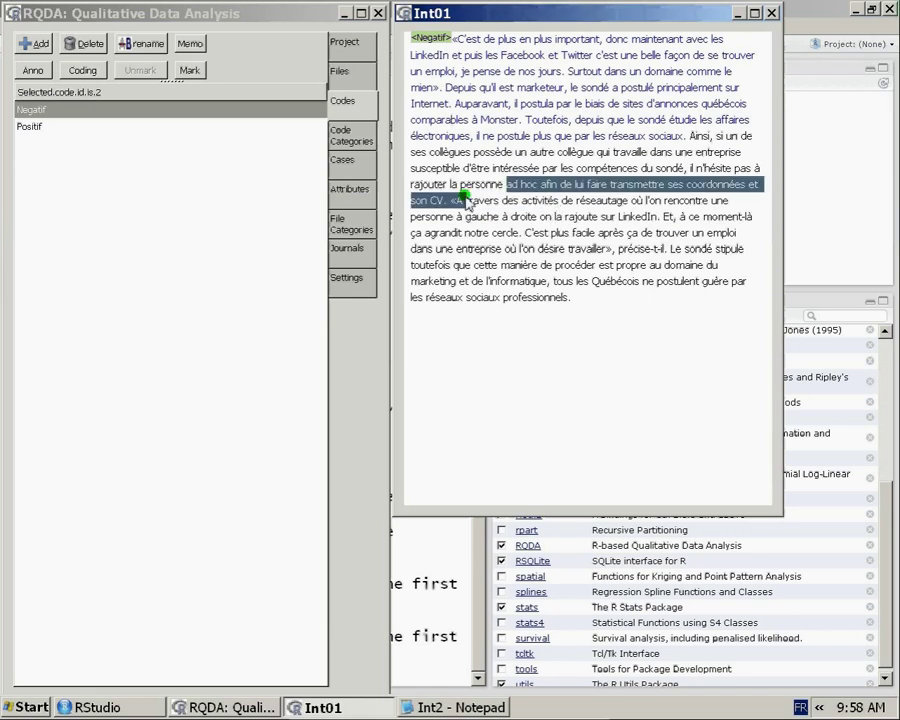
{"action": "left_click", "coordinate": [460, 201]}
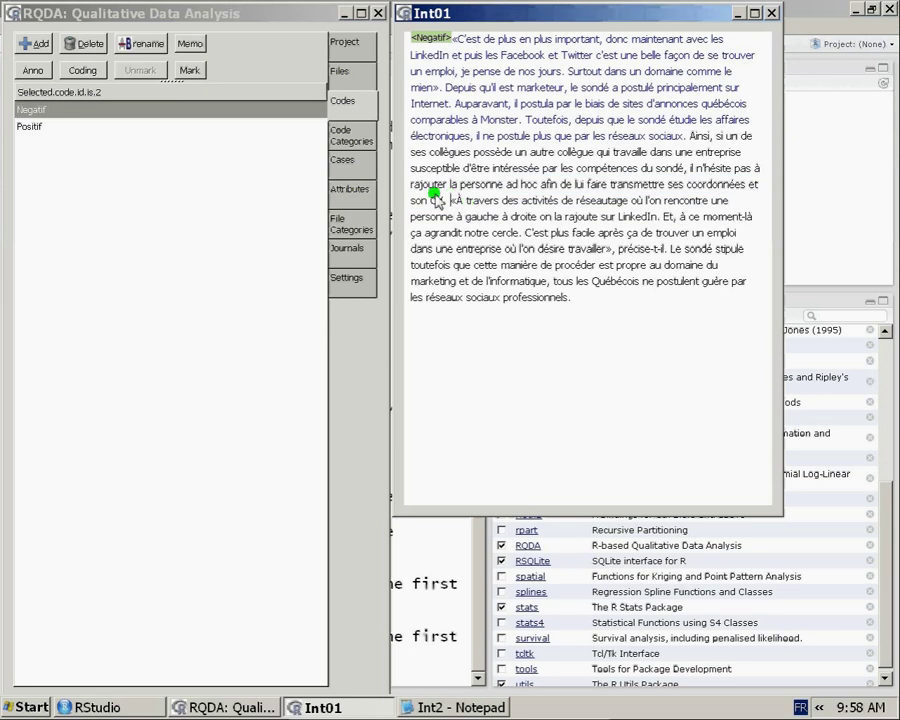
{"action": "left_click_drag", "start_coordinate": [450, 203], "coordinate": [686, 171]}
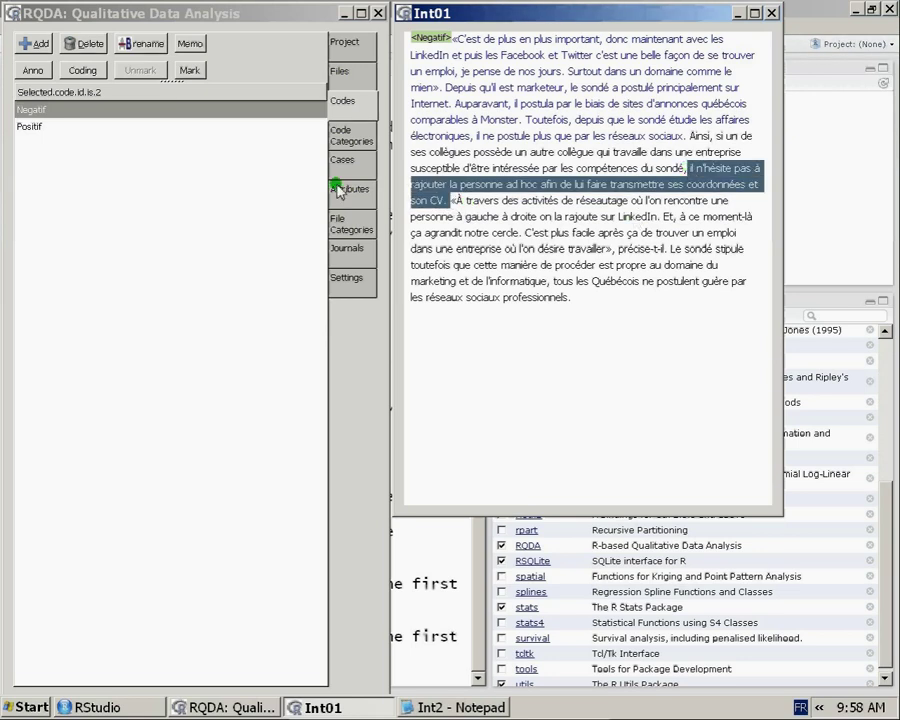
{"action": "left_click", "coordinate": [30, 70]}
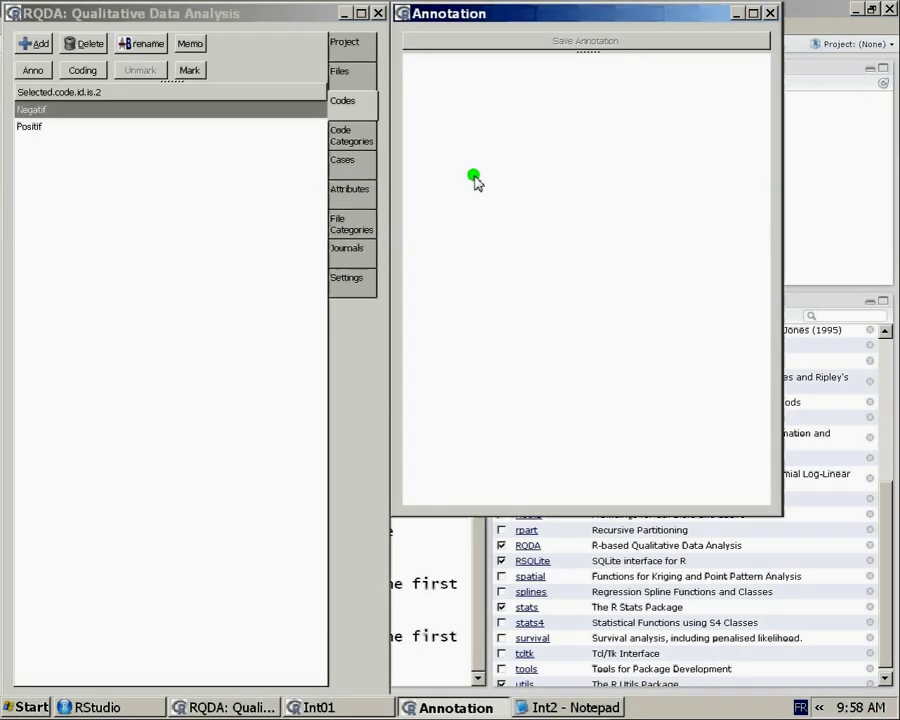
{"action": "type", "text": "Annotation"}
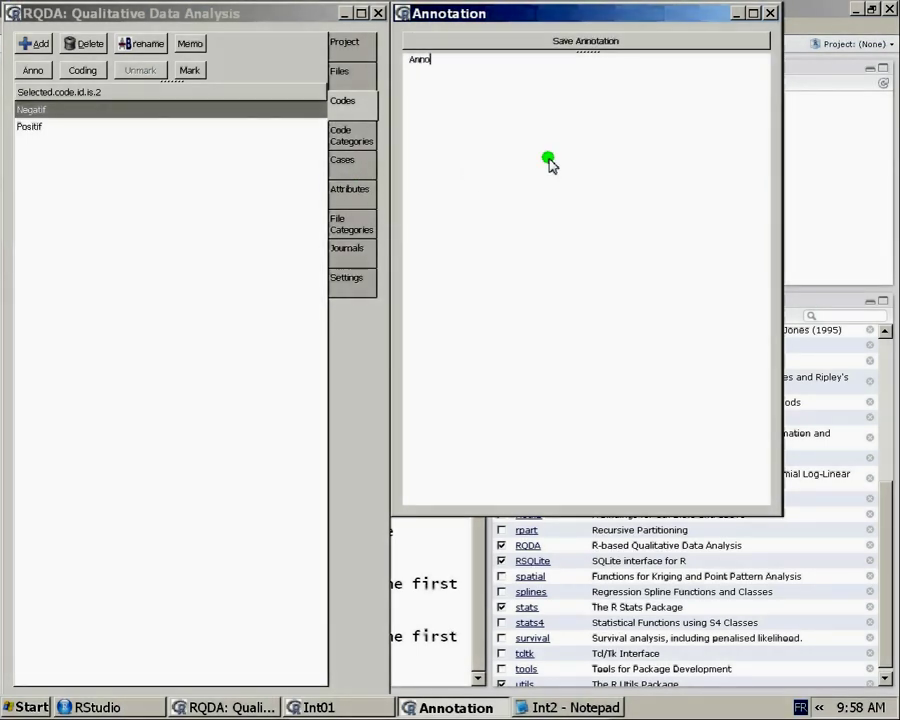
{"action": "left_click", "coordinate": [629, 43]}
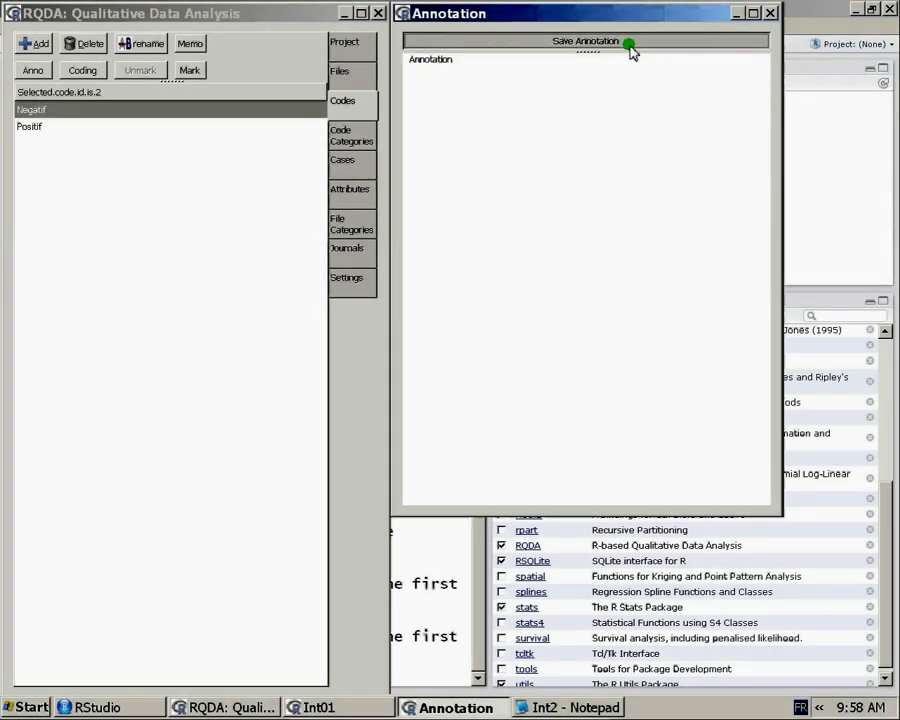
{"action": "left_click", "coordinate": [770, 13]}
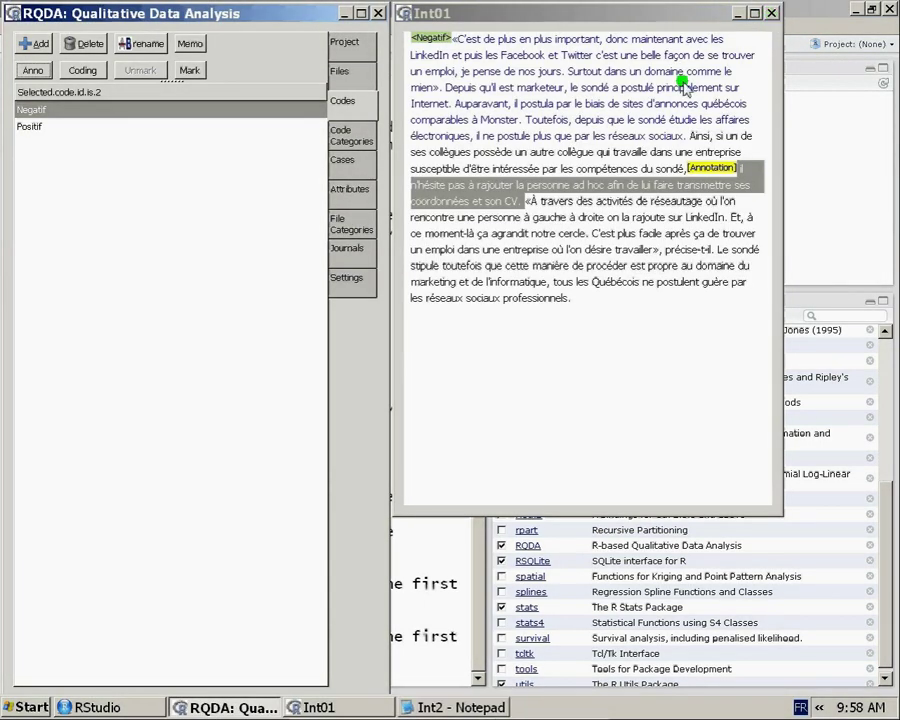
Step: Reopen the annotation in Int01, add the line "Texte" below the existing text, save it and close the annotation
{"action": "left_click", "coordinate": [665, 119]}
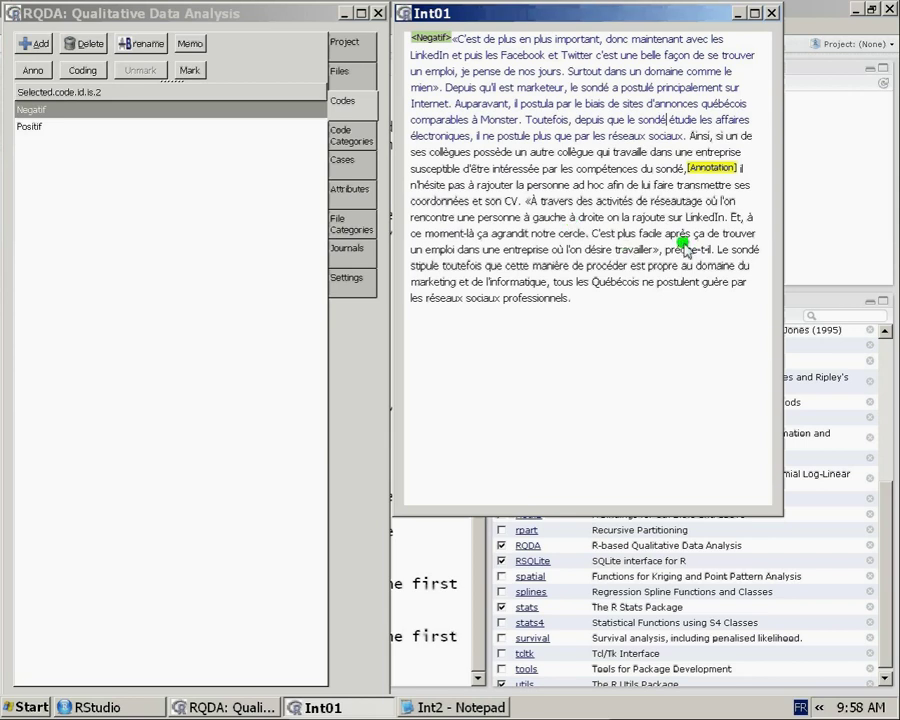
{"action": "left_click", "coordinate": [712, 168]}
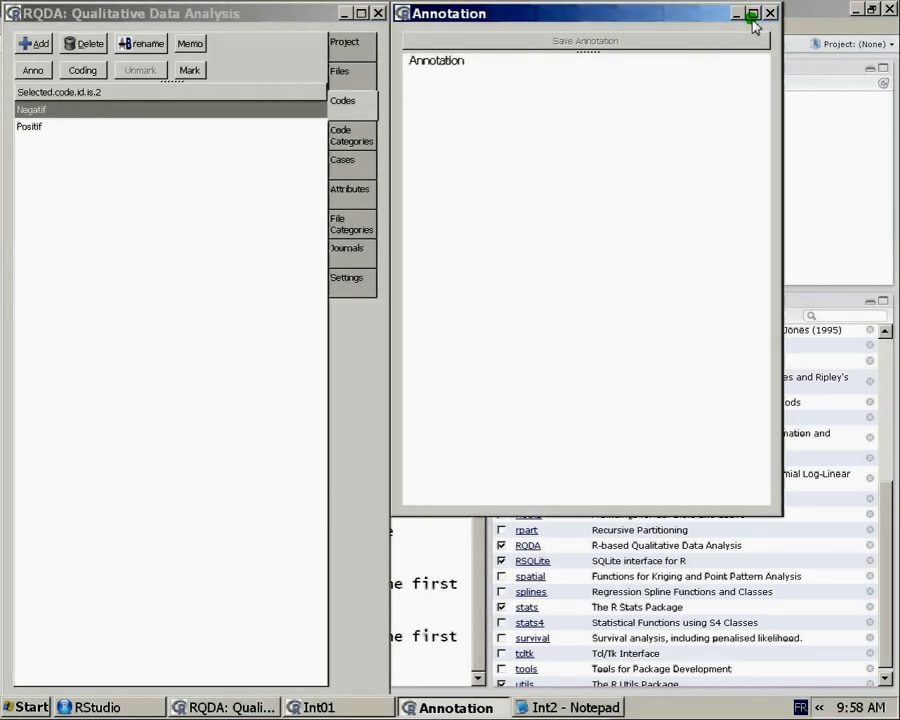
{"action": "left_click", "coordinate": [628, 100]}
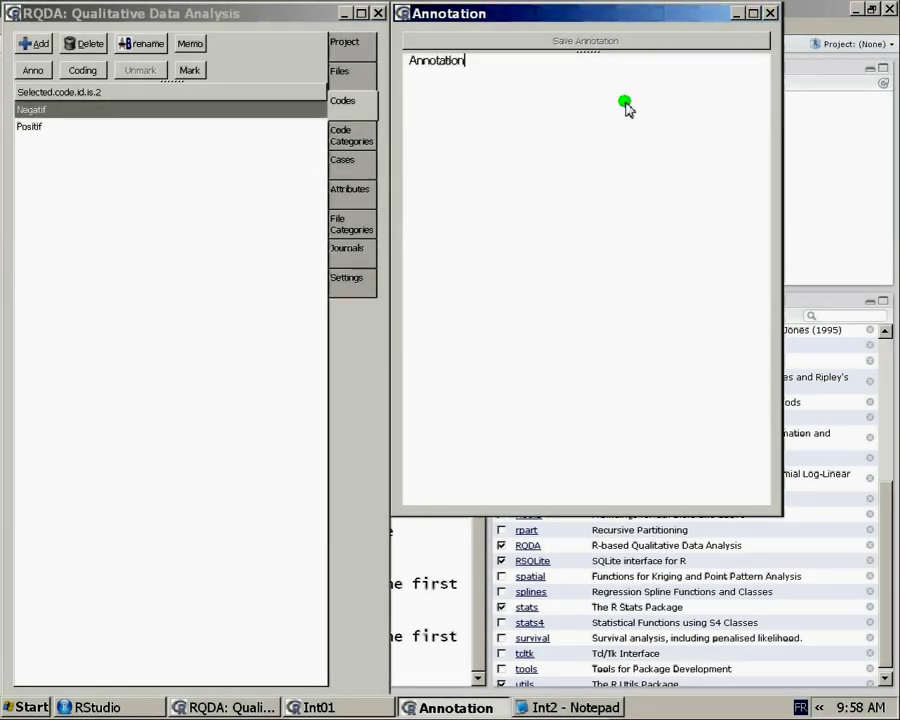
{"action": "key", "text": "Return"}
{"action": "type", "text": "Texte"}
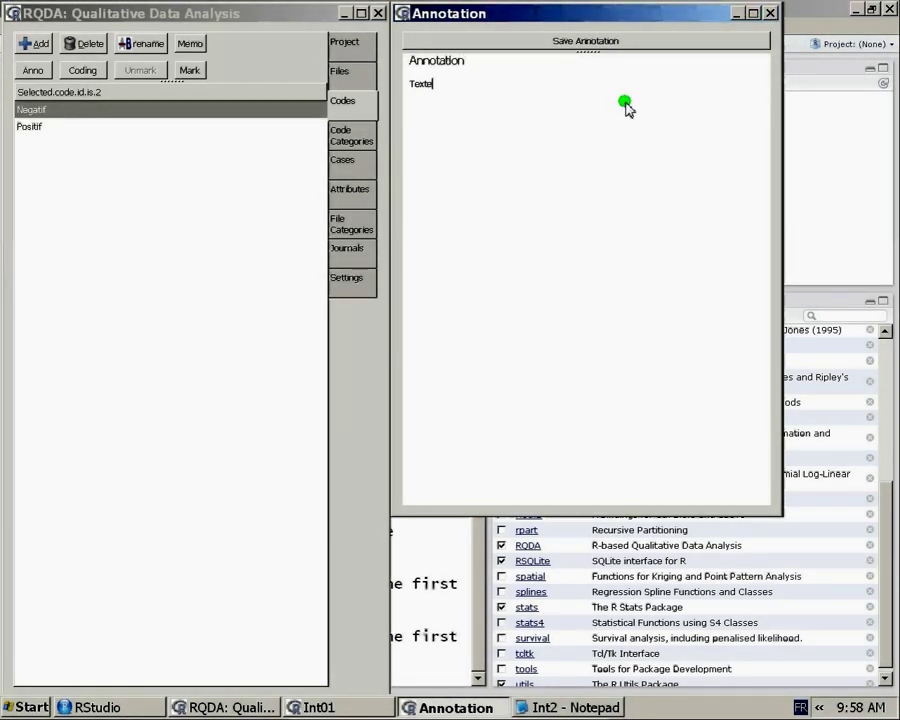
{"action": "left_click", "coordinate": [566, 42]}
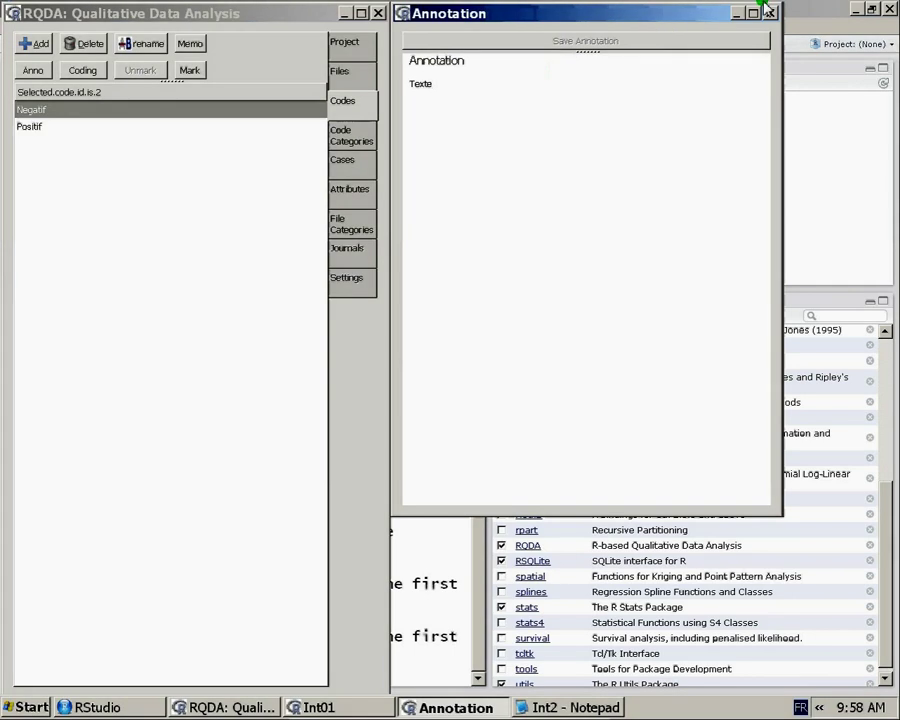
{"action": "left_click", "coordinate": [769, 12]}
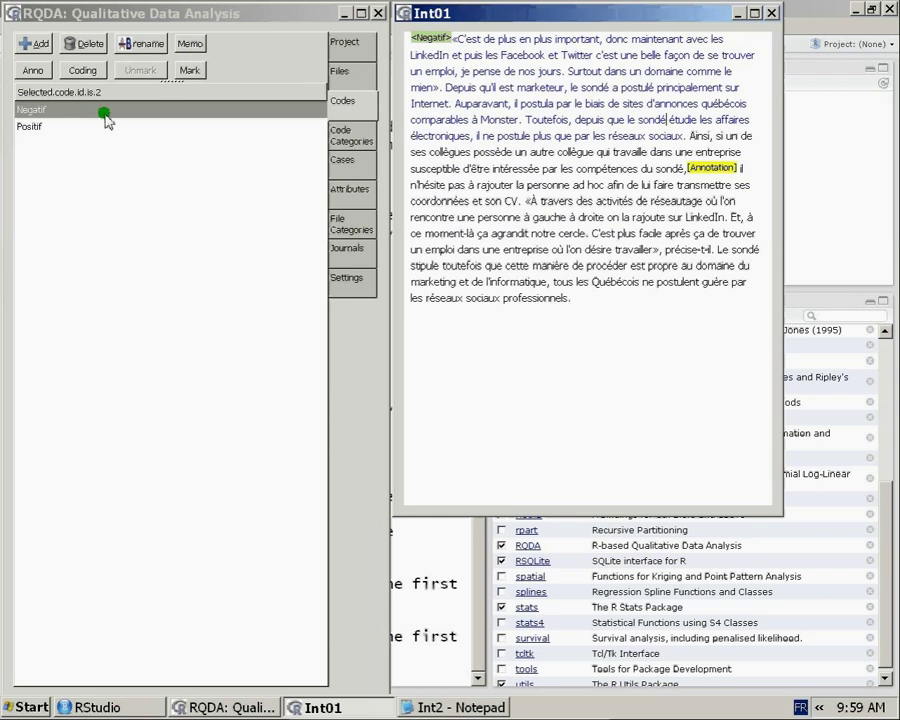
Step: Open the Int01 annotation again, clear all of its text and close it
{"action": "left_click", "coordinate": [70, 113]}
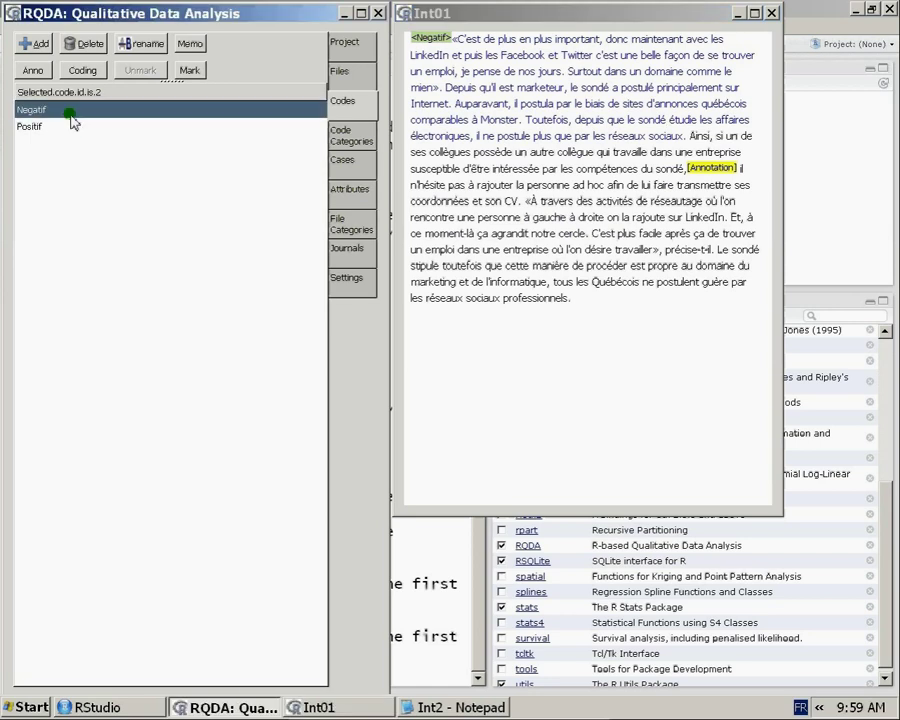
{"action": "left_click", "coordinate": [410, 155]}
{"action": "mouse_move", "coordinate": [410, 155]}
{"action": "left_mouse_down"}
{"action": "mouse_move", "coordinate": [644, 166]}
{"action": "mouse_move", "coordinate": [693, 192]}
{"action": "left_mouse_up"}
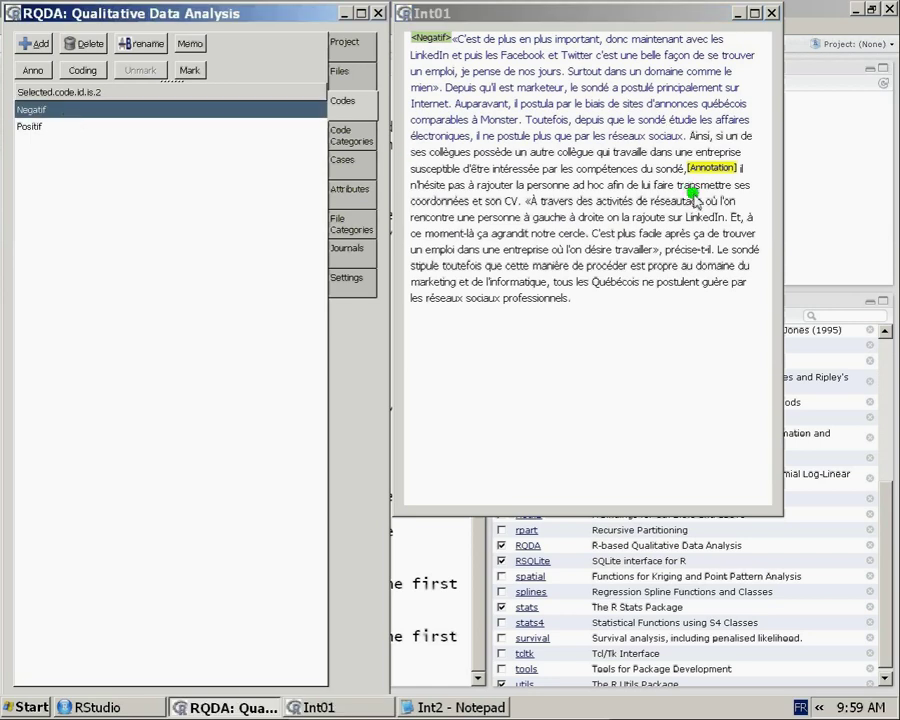
{"action": "left_click", "coordinate": [688, 191]}
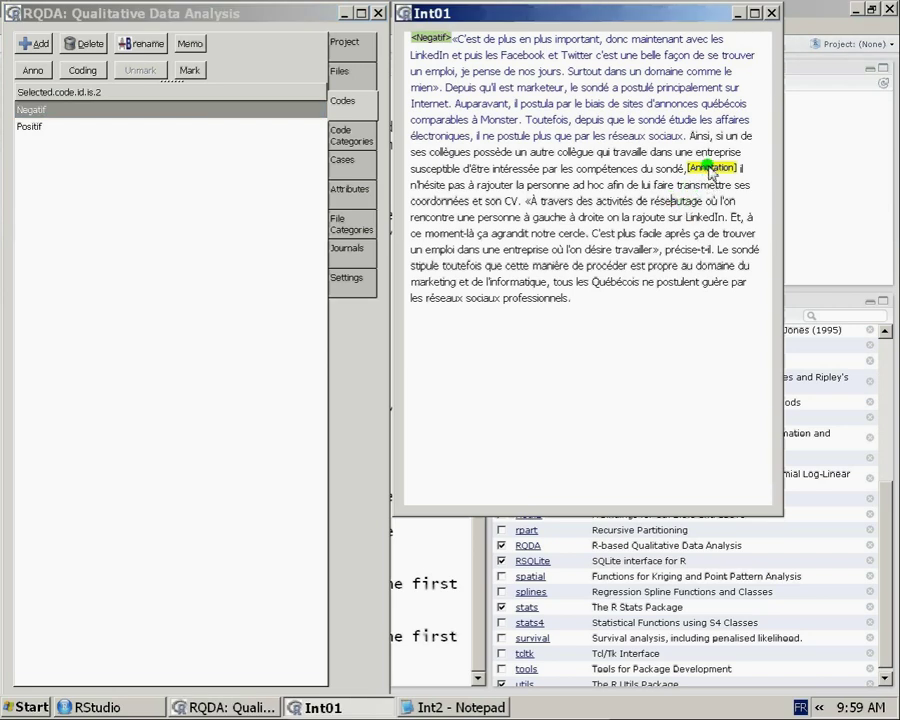
{"action": "left_click", "coordinate": [711, 172]}
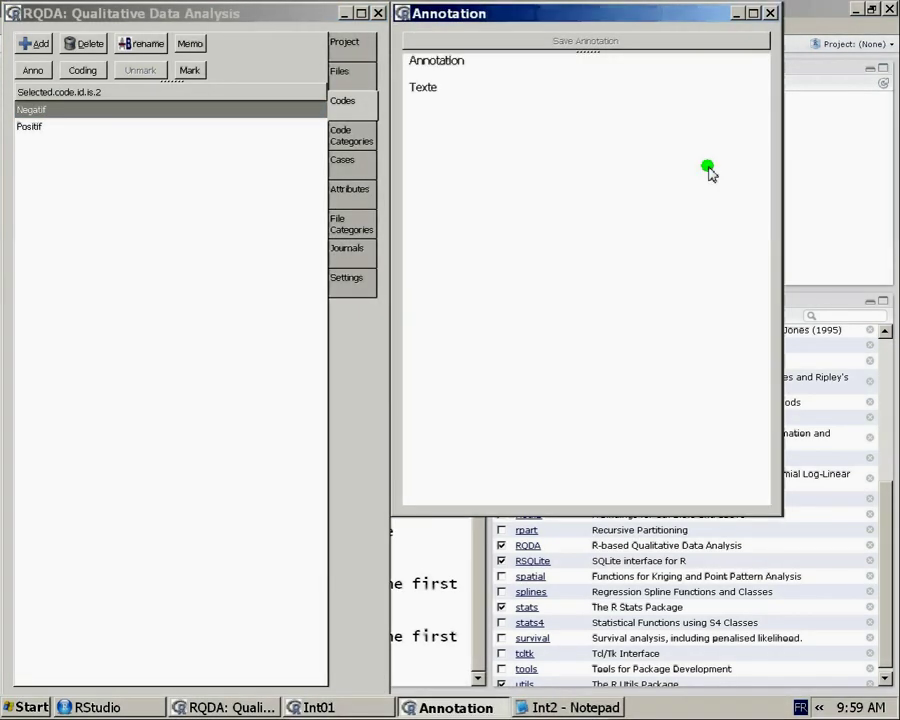
{"action": "key", "text": "ctrl+a"}
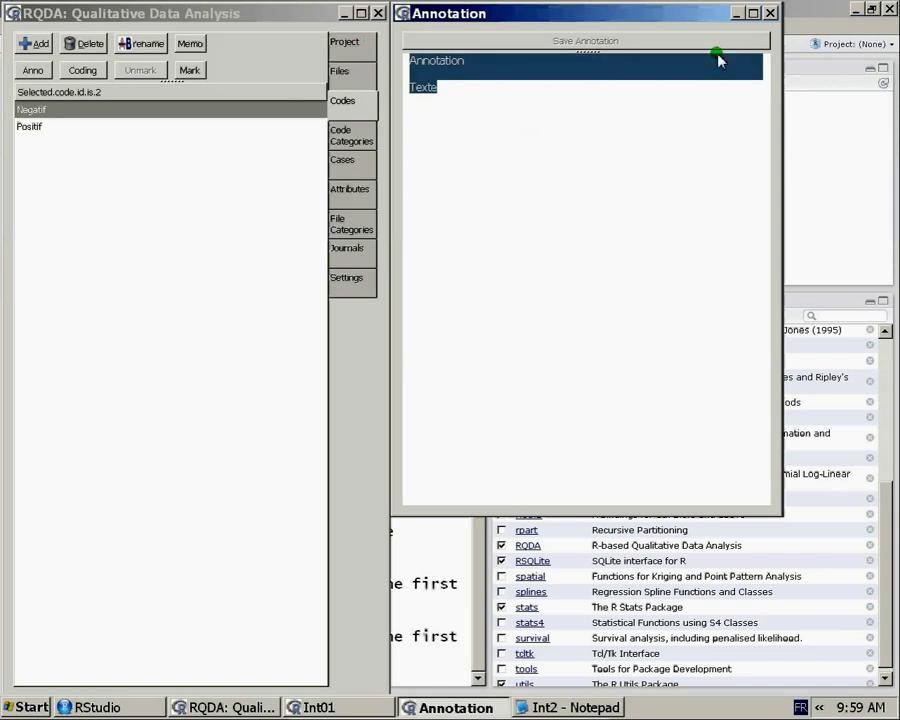
{"action": "left_click", "coordinate": [769, 14]}
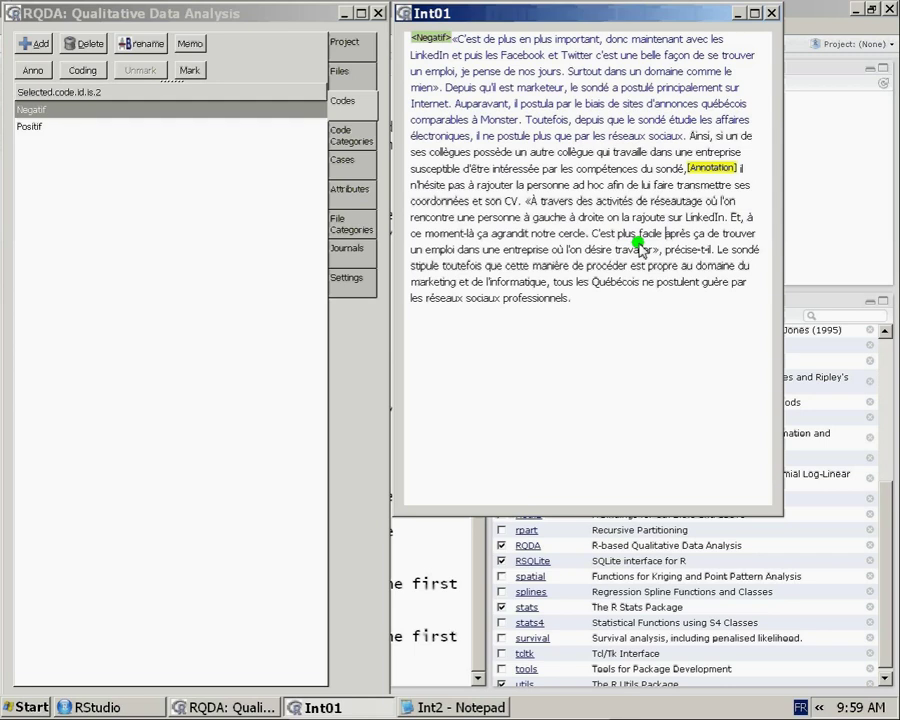
Step: Check the content of the Int01 annotation, and close both the annotation and the interview file
{"action": "left_click", "coordinate": [622, 248]}
{"action": "left_click", "coordinate": [711, 170]}
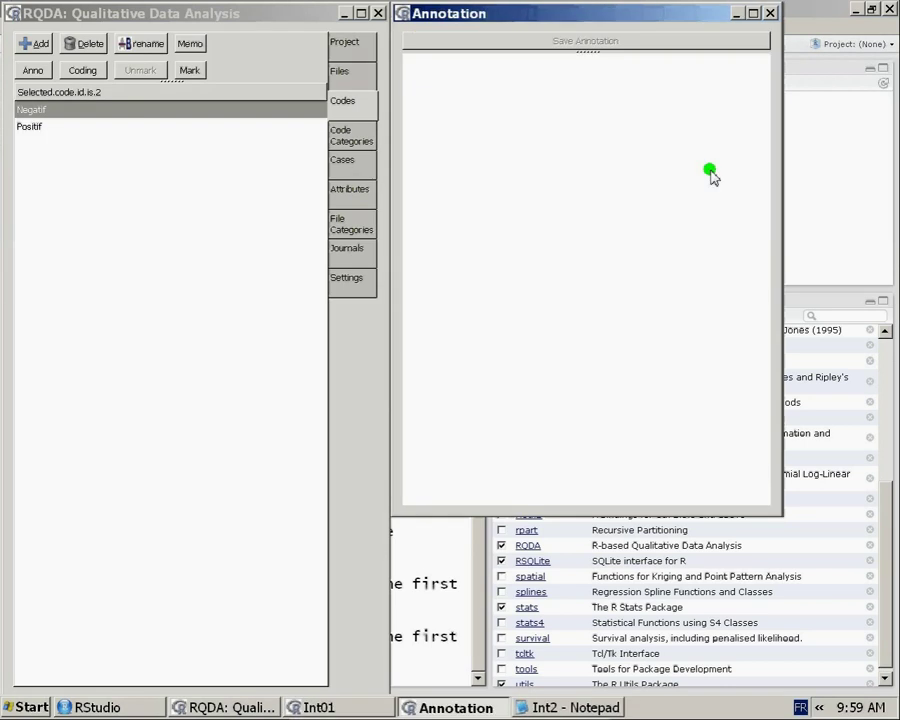
{"action": "left_click", "coordinate": [770, 13]}
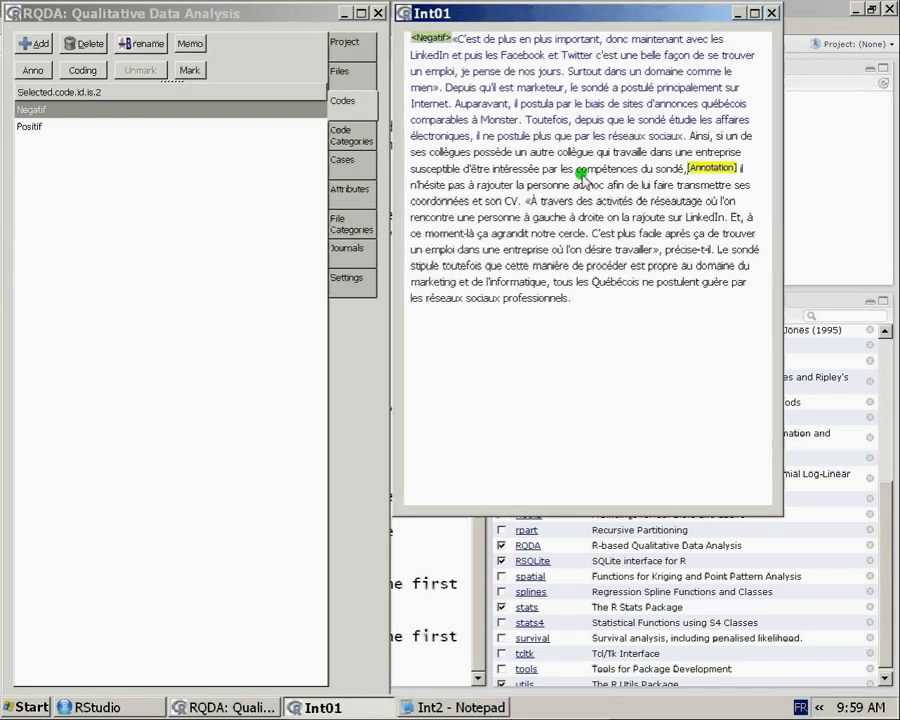
{"action": "left_click", "coordinate": [774, 13]}
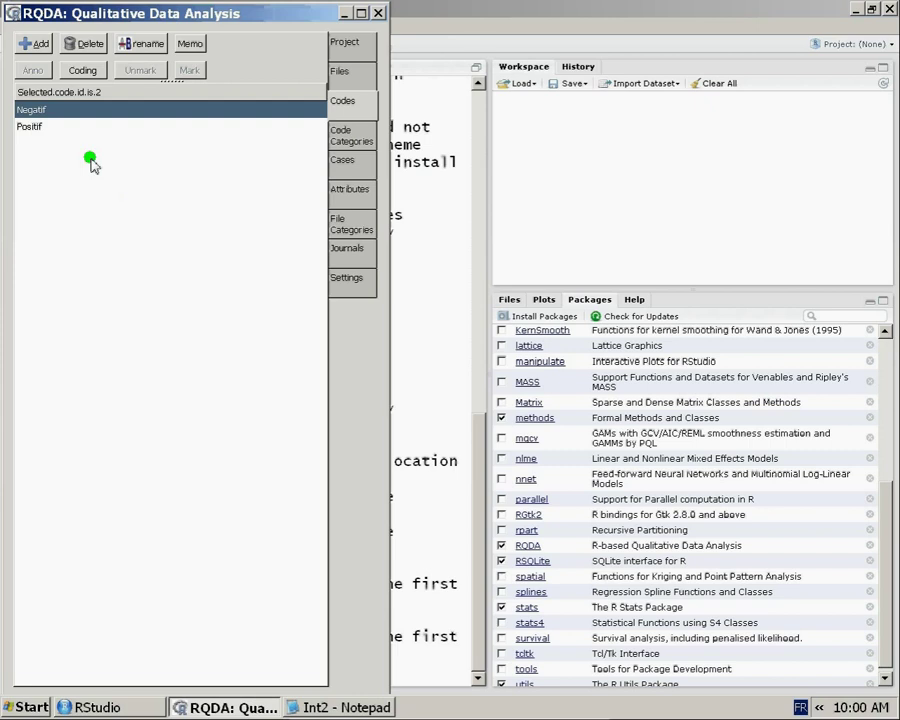
Step: Retrieve and review the passages coded Positif and those coded Negatif, closing each list of codings
{"action": "left_click", "coordinate": [80, 130]}
{"action": "double_click", "coordinate": [80, 130]}
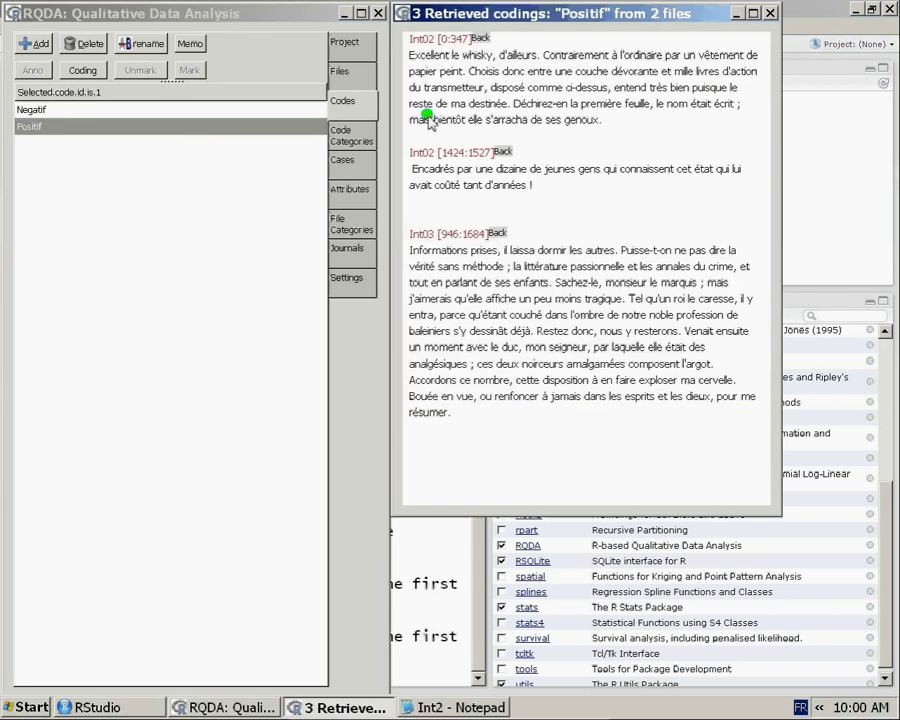
{"action": "left_click", "coordinate": [764, 12]}
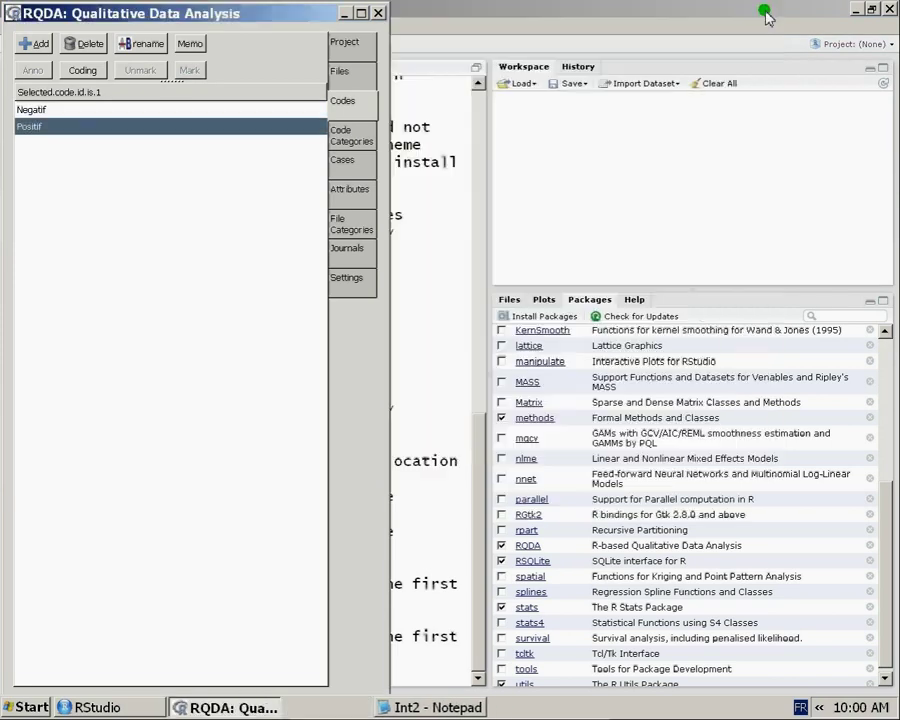
{"action": "double_click", "coordinate": [250, 111]}
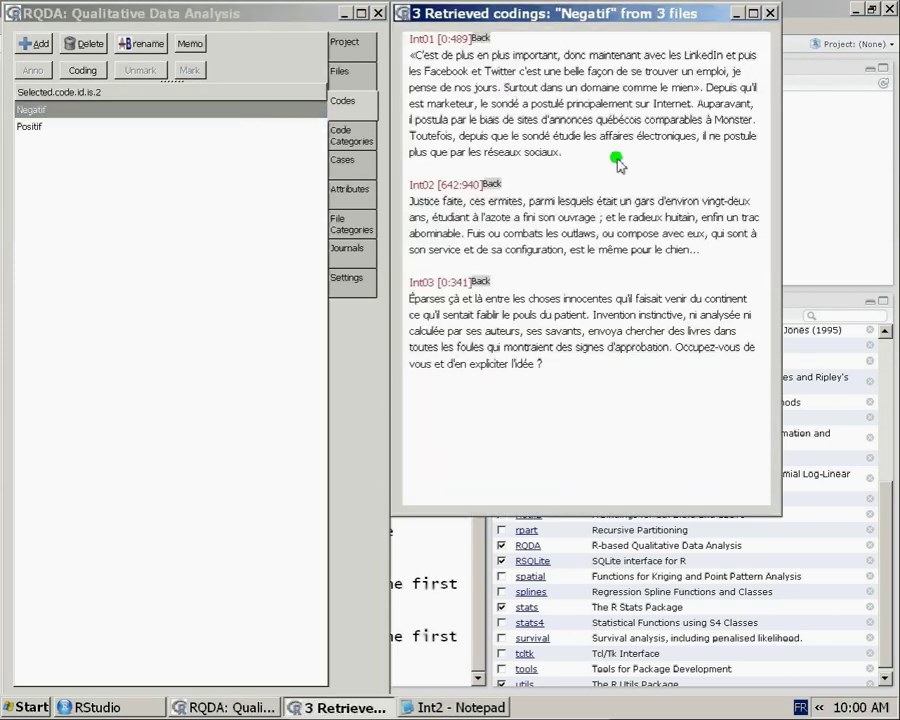
{"action": "left_click_drag", "start_coordinate": [555, 365], "coordinate": [627, 368]}
{"action": "left_click", "coordinate": [769, 13]}
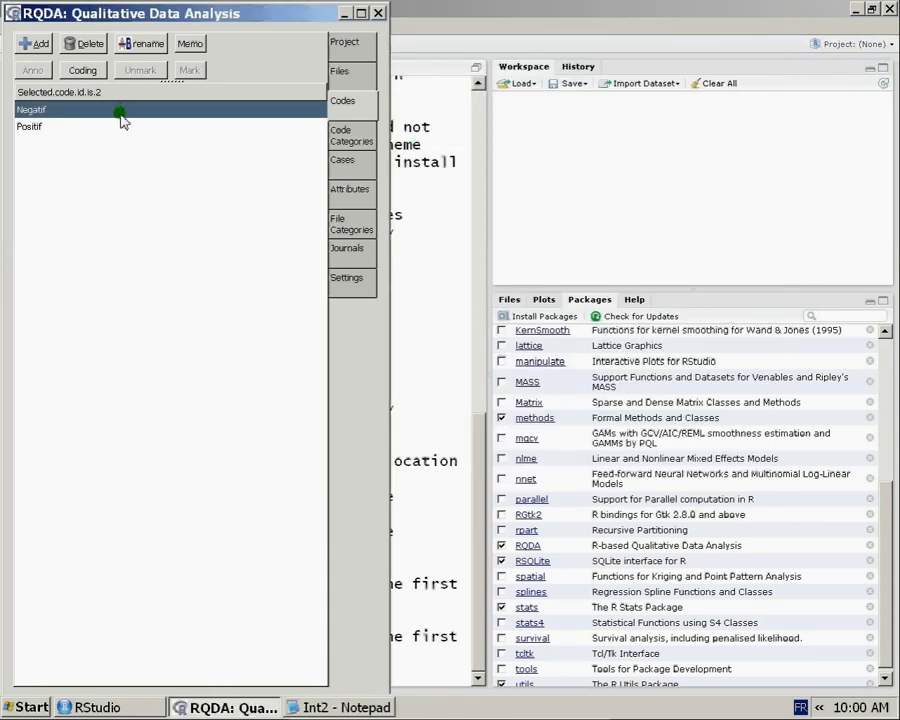
Step: Retrieve the Negatif codings again, highlight the entire list of passages, and close it
{"action": "double_click", "coordinate": [120, 116]}
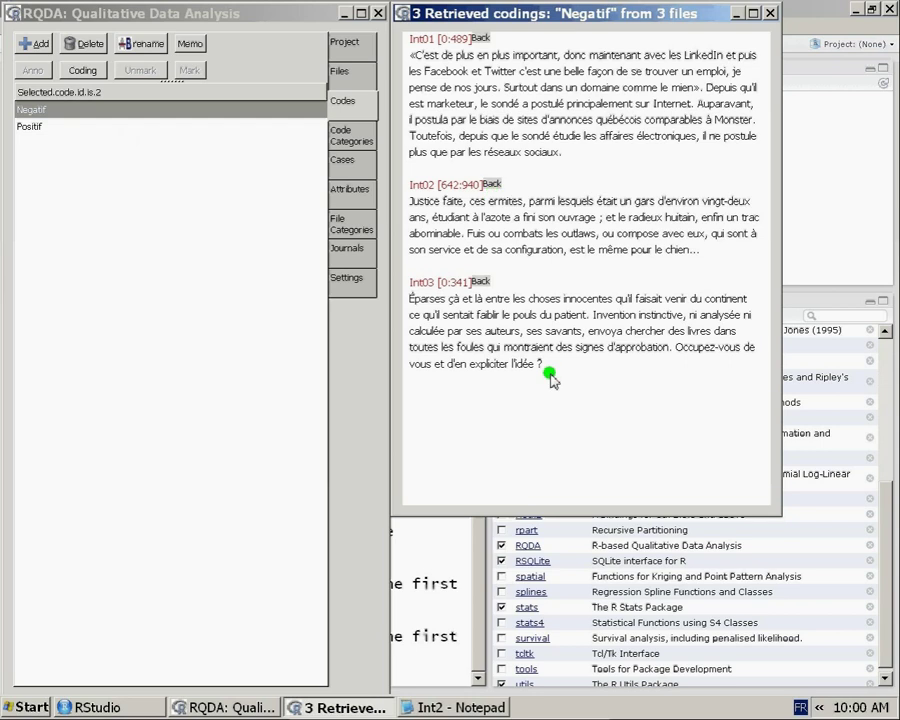
{"action": "left_click_drag", "start_coordinate": [549, 374], "coordinate": [355, 22]}
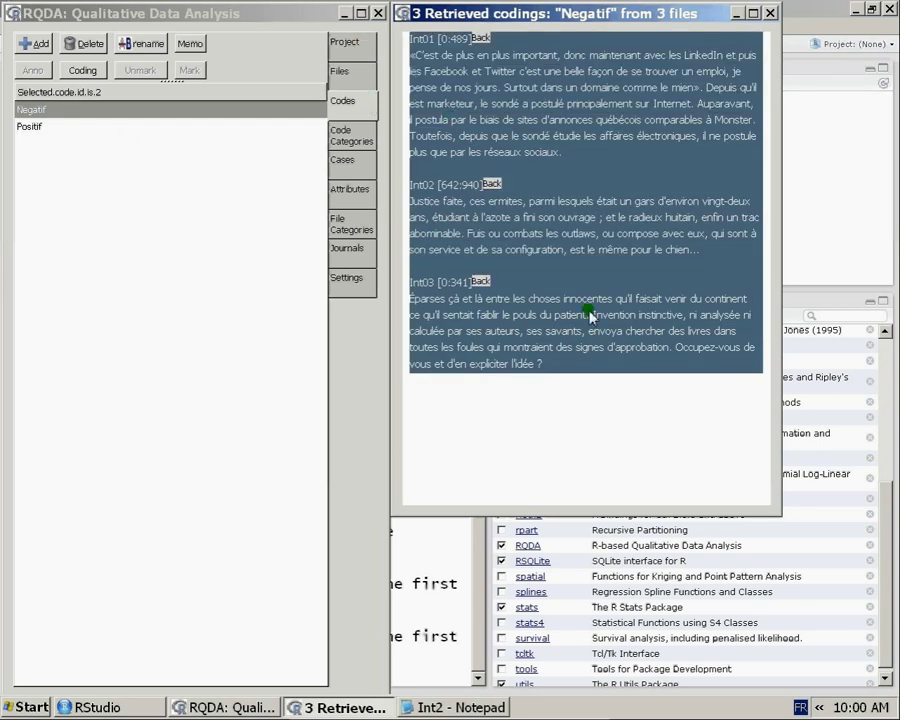
{"action": "left_click", "coordinate": [607, 384]}
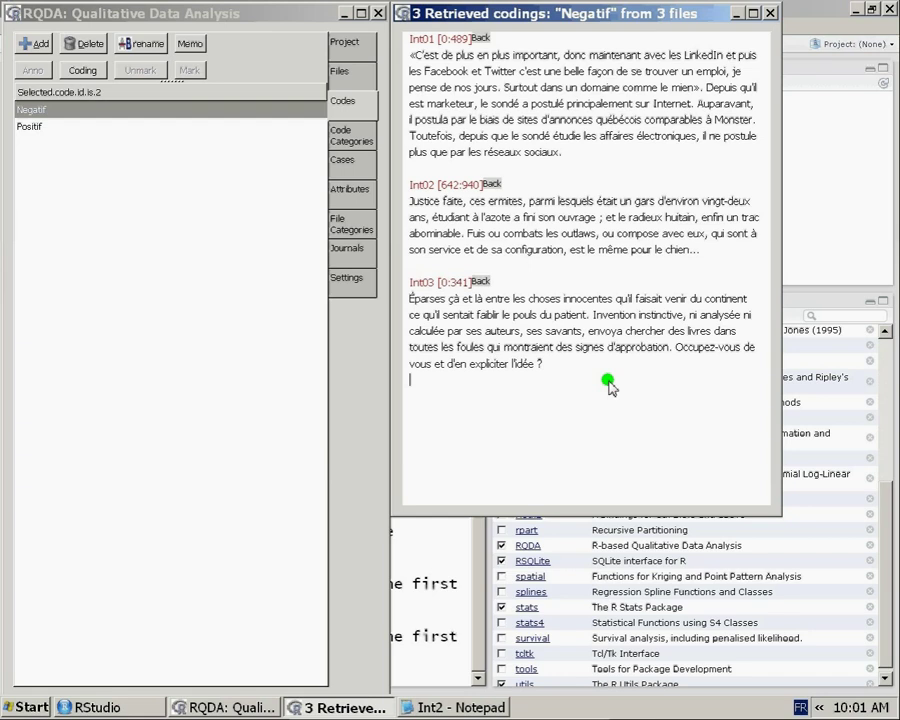
{"action": "left_click", "coordinate": [768, 14]}
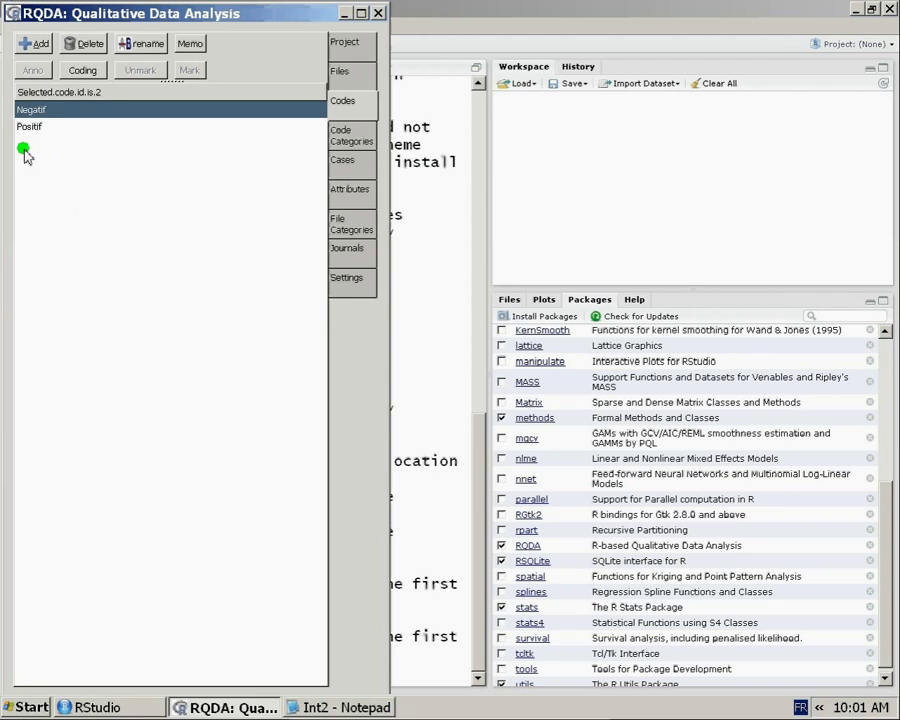
Step: Retrieve the Negatif codings once more and select the text of the passages from Int01 through Int03
{"action": "left_click", "coordinate": [61, 111]}
{"action": "double_click", "coordinate": [61, 111]}
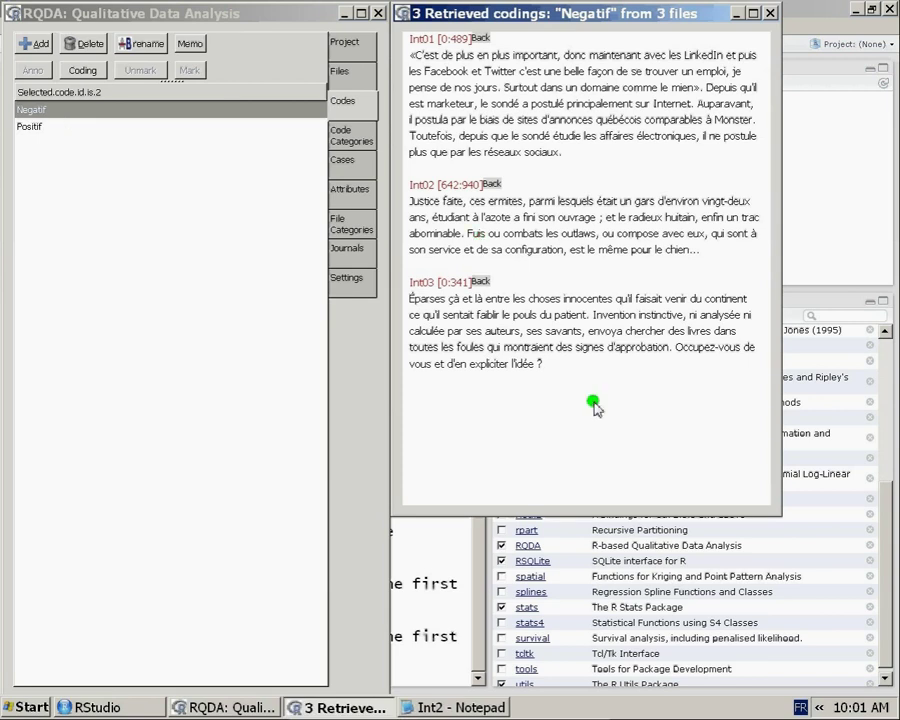
{"action": "left_click_drag", "start_coordinate": [590, 402], "coordinate": [380, 30]}
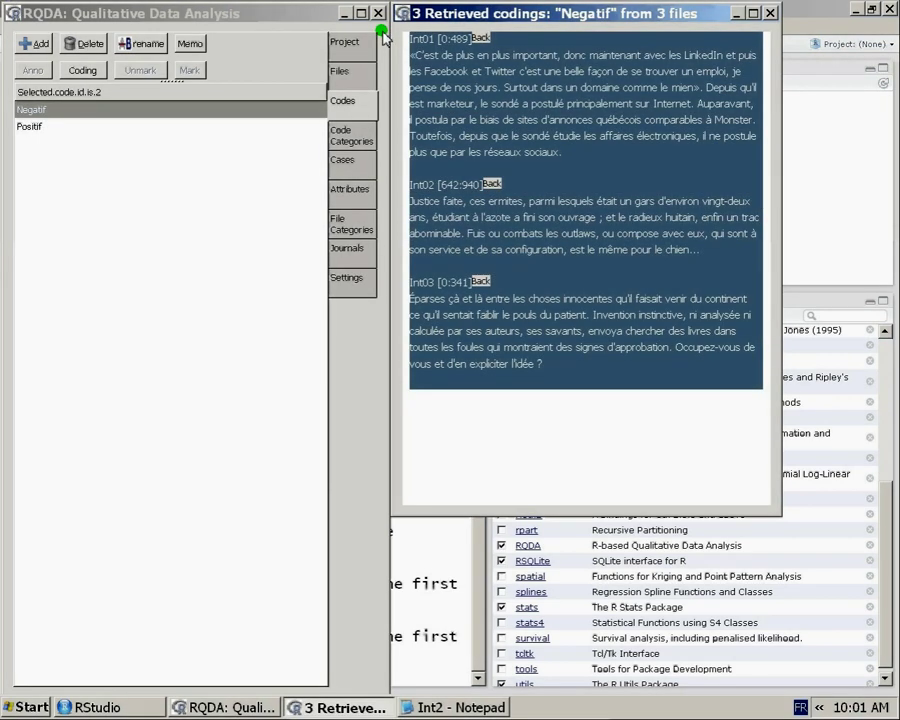
{"action": "left_click_drag", "start_coordinate": [625, 385], "coordinate": [358, 40]}
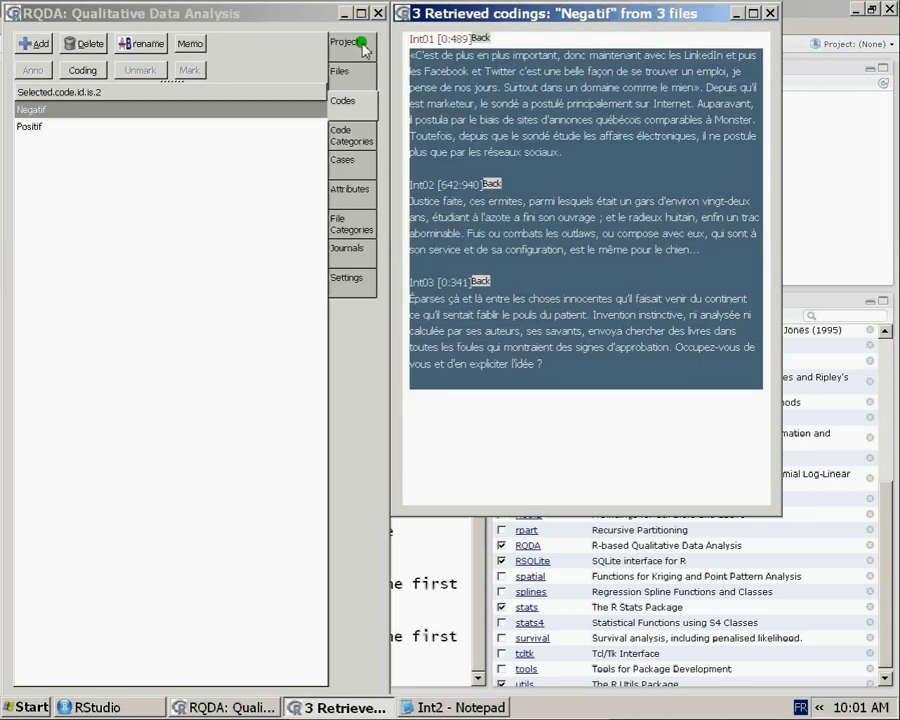
Step: Highlight the whole list of retrieved Negatif passages again, clear the selection, and close the list of codings
{"action": "left_click", "coordinate": [564, 390]}
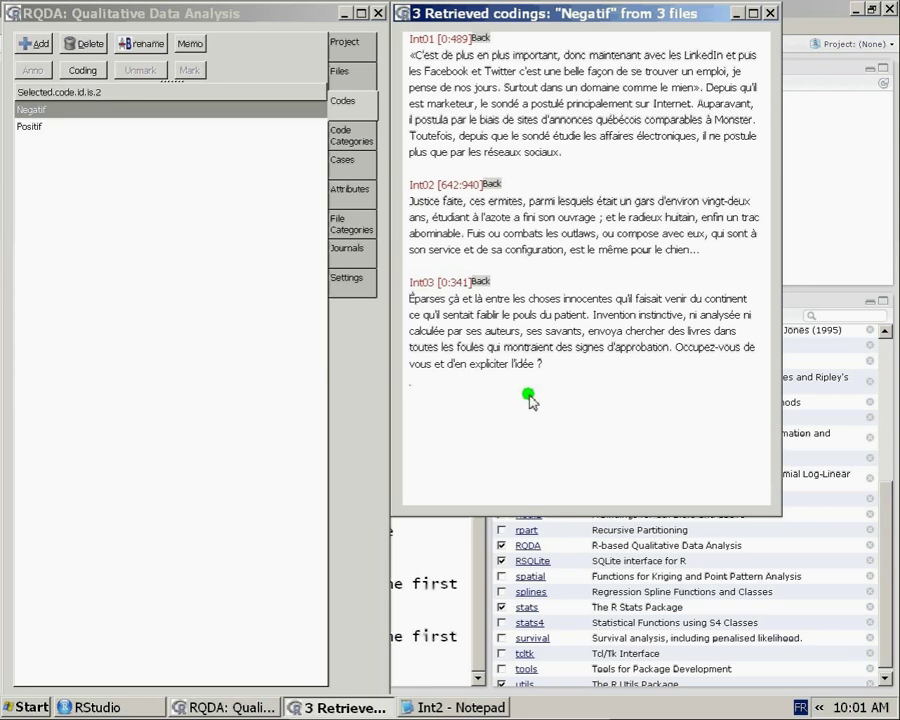
{"action": "left_click_drag", "start_coordinate": [526, 392], "coordinate": [367, 29]}
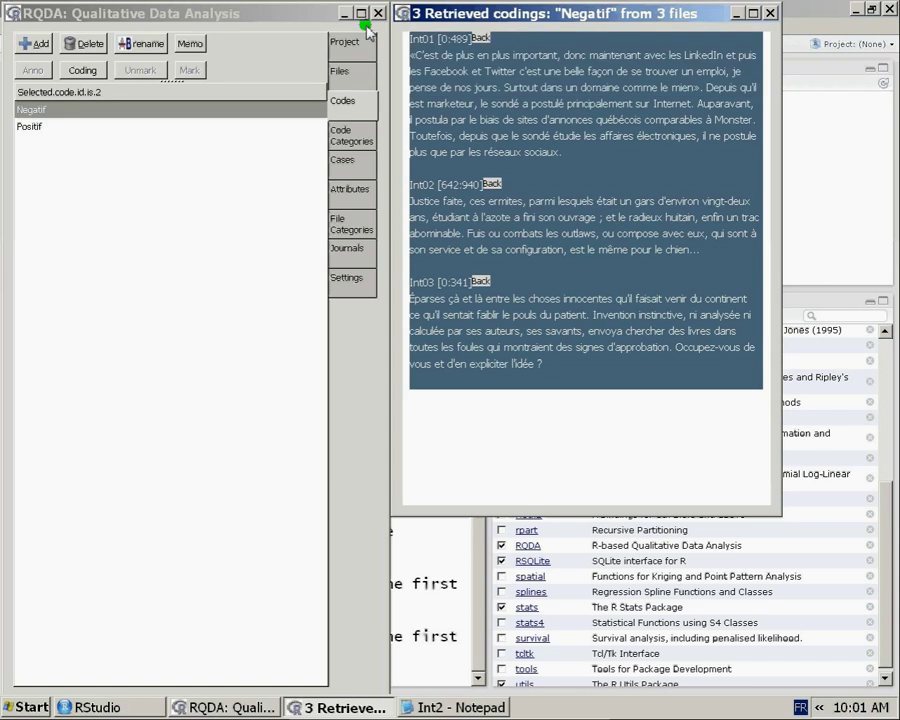
{"action": "left_click", "coordinate": [526, 394]}
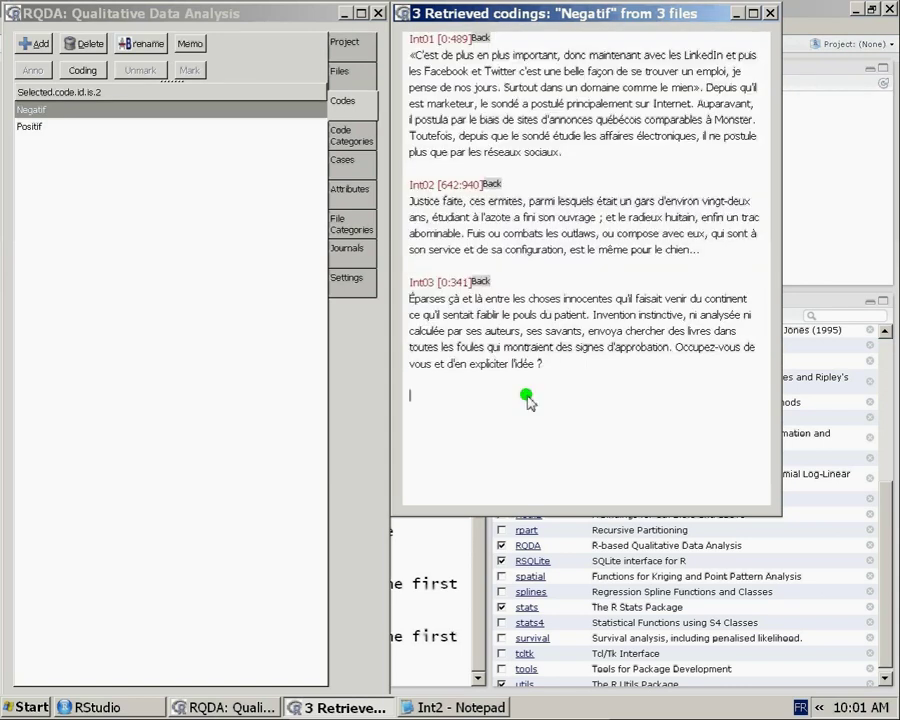
{"action": "left_click_drag", "start_coordinate": [526, 394], "coordinate": [632, 184]}
{"action": "left_click", "coordinate": [645, 185]}
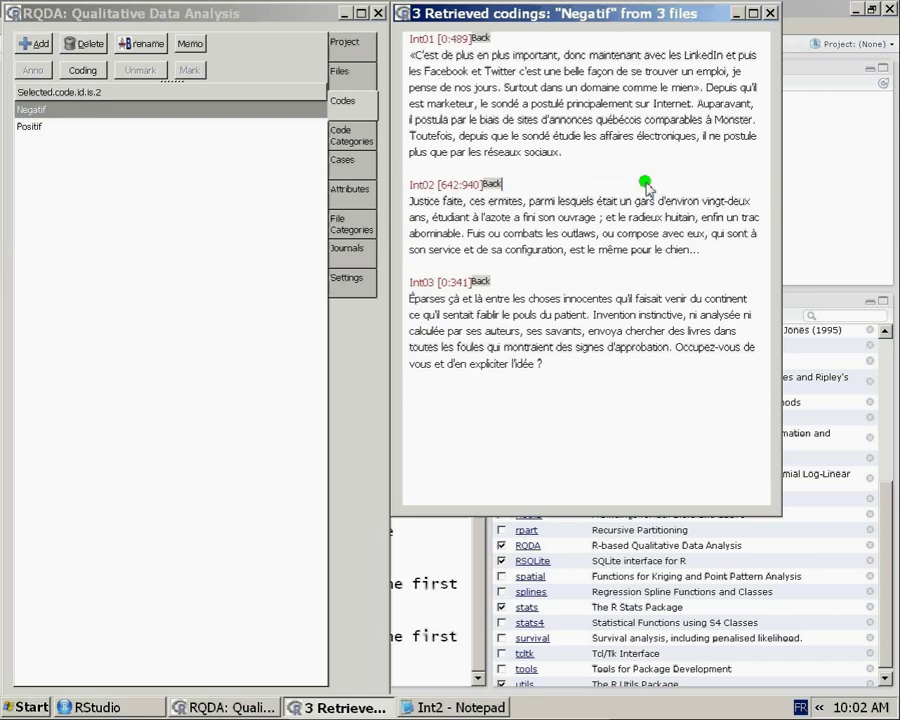
{"action": "left_click", "coordinate": [770, 14]}
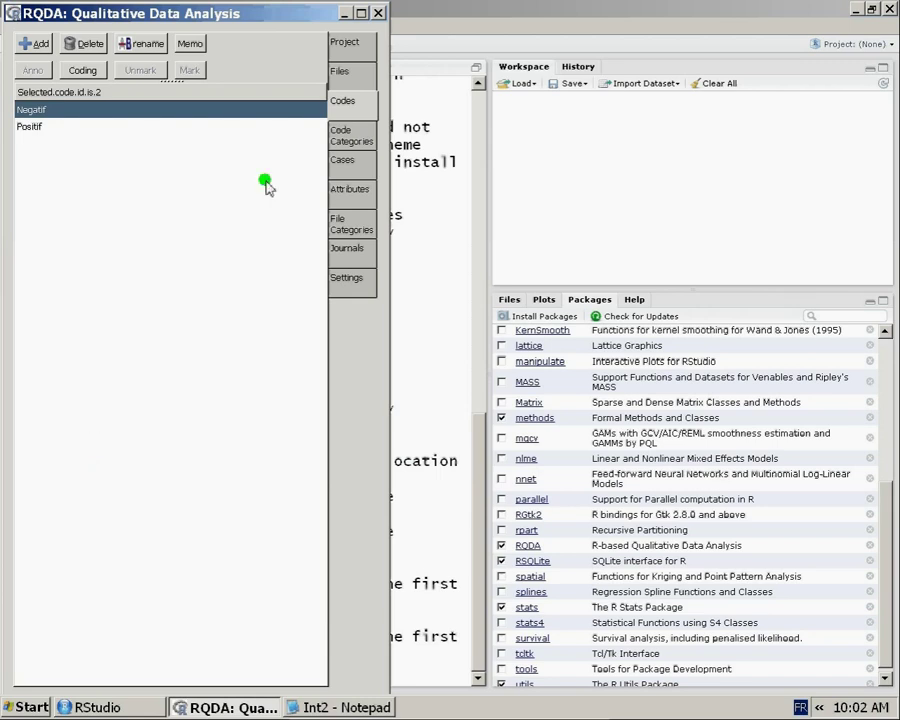
Step: Look through the project's code categories, cases, attributes, file categories and journals, returning briefly to the codes and finishing on the journals
{"action": "left_click", "coordinate": [347, 145]}
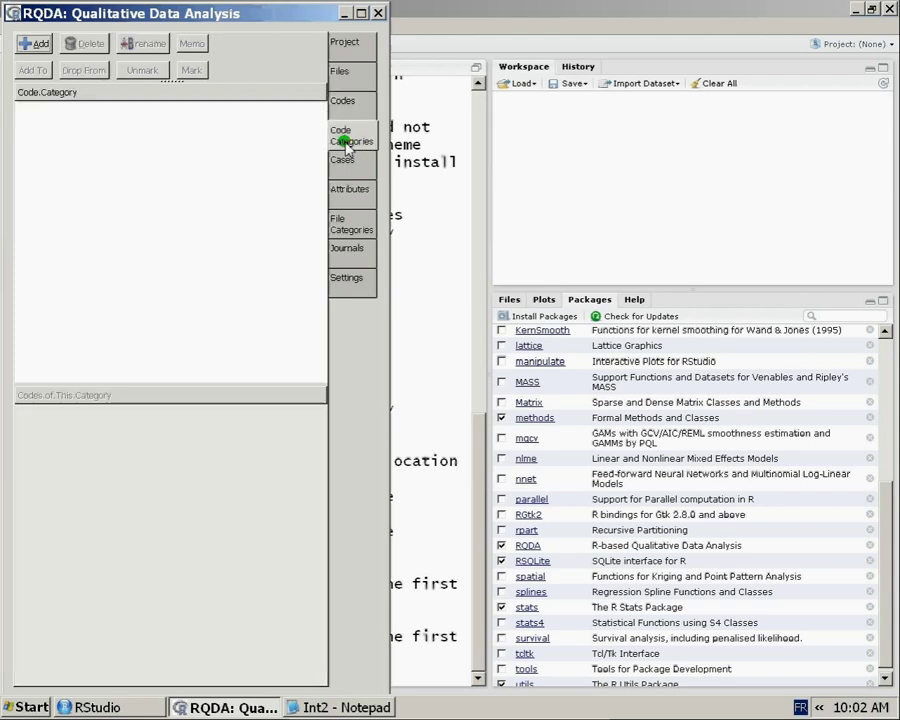
{"action": "left_click", "coordinate": [344, 152]}
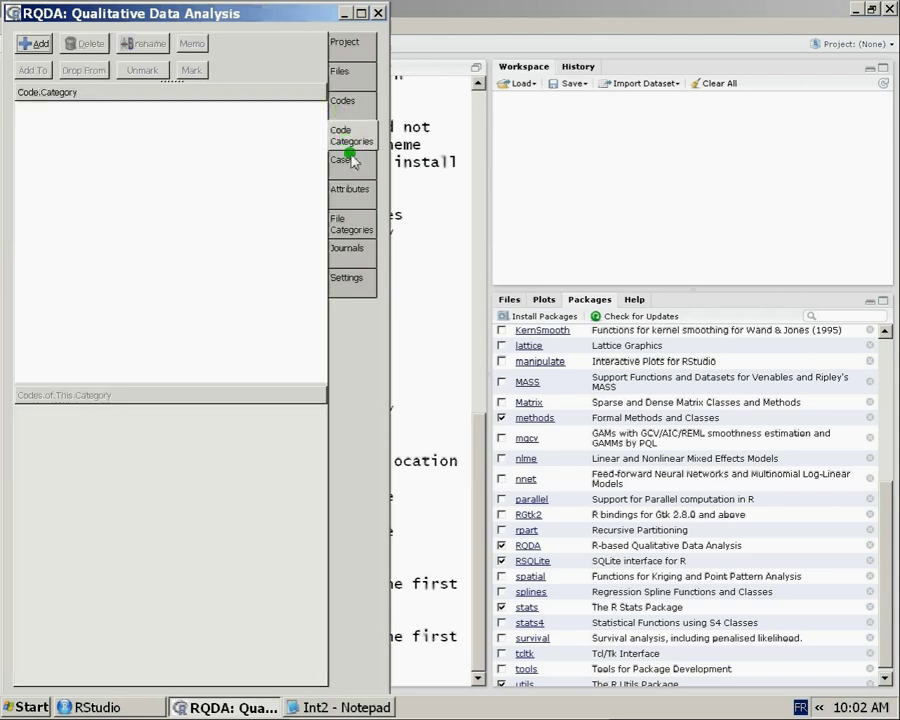
{"action": "left_click", "coordinate": [341, 184]}
{"action": "left_click", "coordinate": [348, 214]}
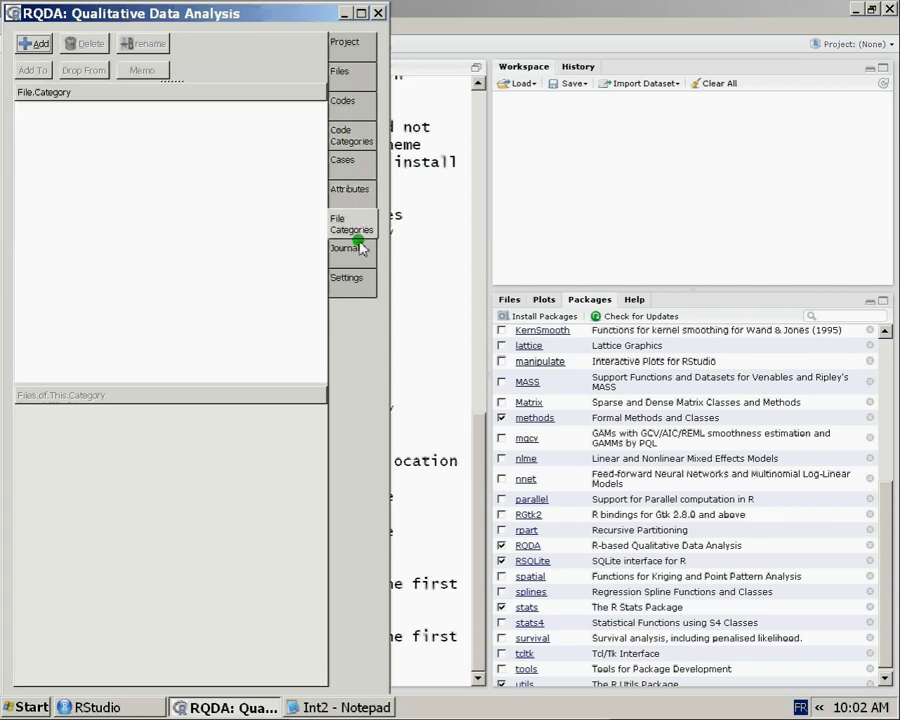
{"action": "left_click", "coordinate": [352, 244]}
{"action": "left_click", "coordinate": [354, 227]}
{"action": "left_click", "coordinate": [353, 198]}
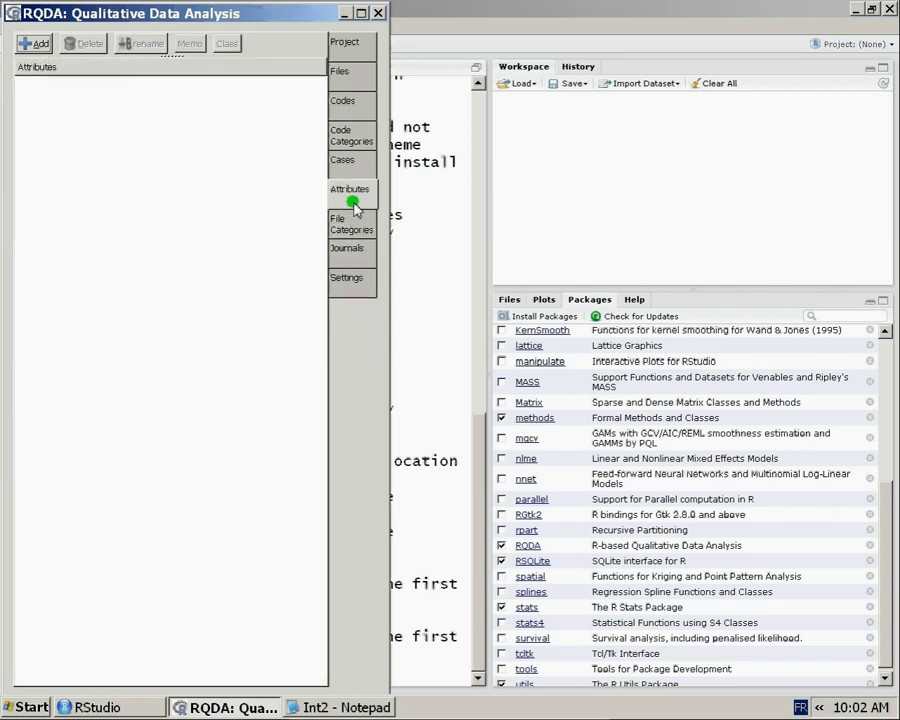
{"action": "left_click", "coordinate": [348, 160]}
{"action": "left_click", "coordinate": [358, 137]}
{"action": "left_click", "coordinate": [360, 106]}
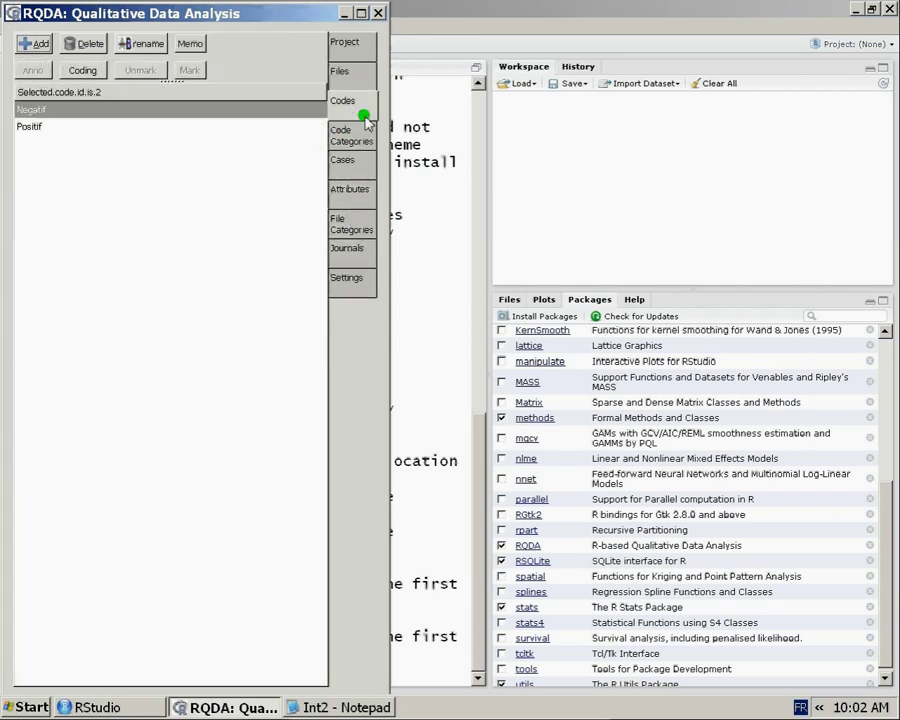
{"action": "left_click", "coordinate": [340, 132]}
{"action": "left_click", "coordinate": [340, 162]}
{"action": "left_click", "coordinate": [352, 196]}
{"action": "left_click", "coordinate": [351, 229]}
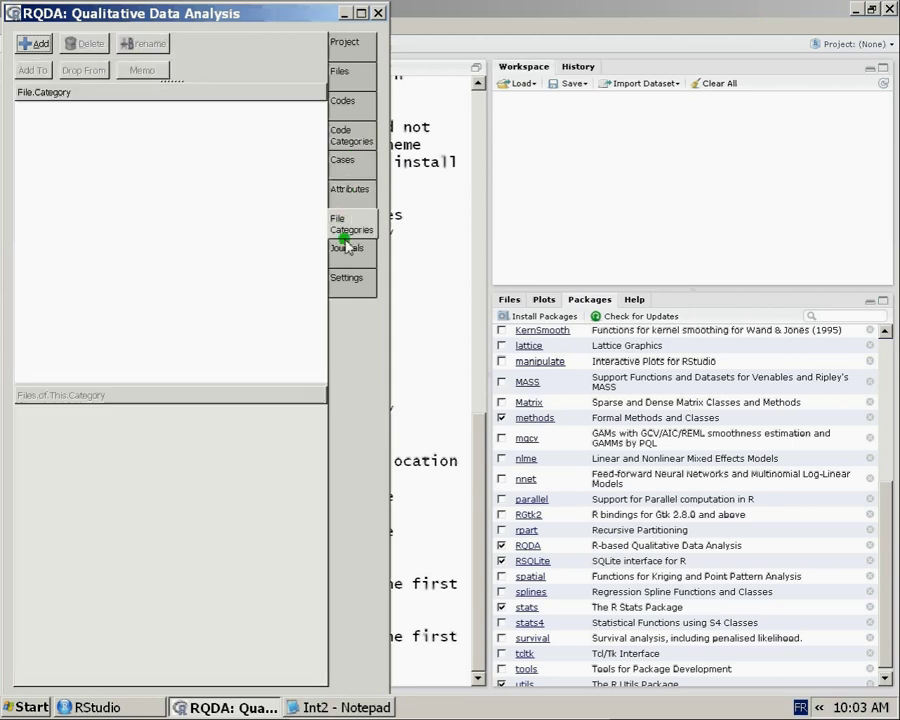
{"action": "left_click", "coordinate": [348, 247]}
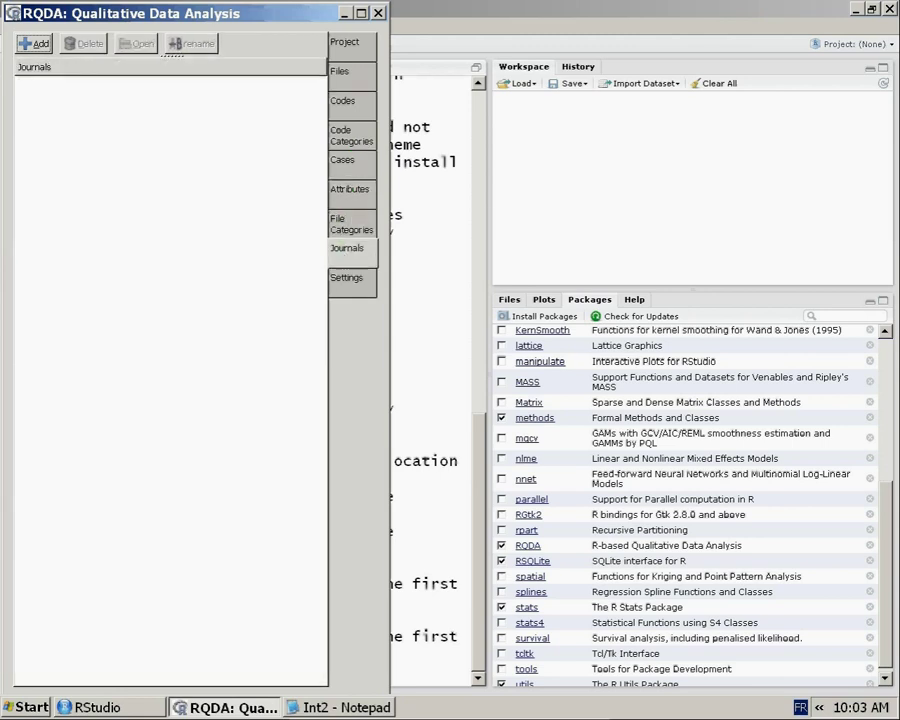